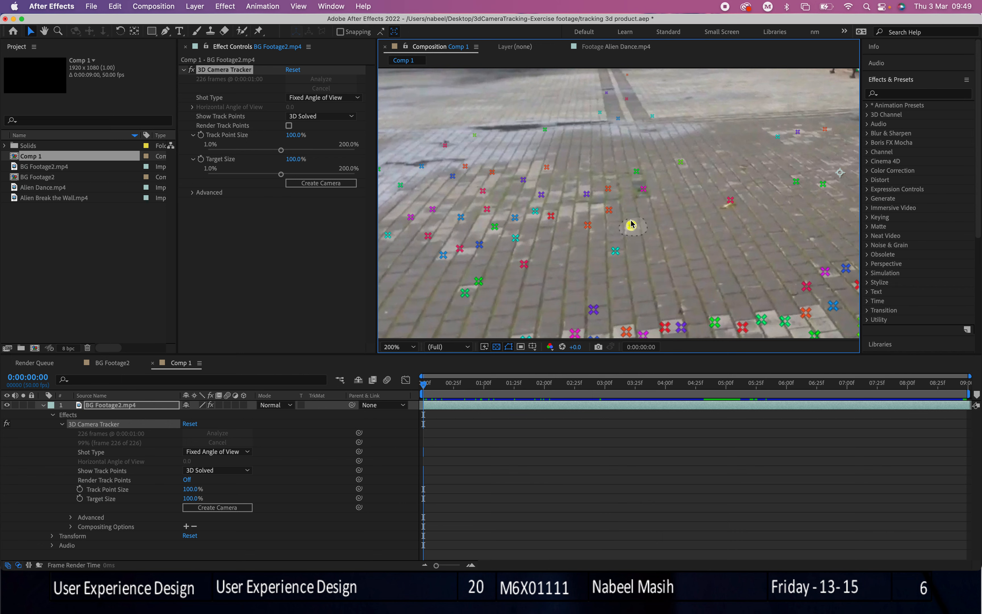
Select a cluster of track points on the paving in the central foreground and create a null and camera from them
scroll(632, 236, down, 2)
mouse_move(625, 199)
mouse_down()
mouse_move(699, 185)
mouse_move(755, 285)
mouse_move(677, 334)
mouse_move(559, 268)
mouse_move(593, 177)
mouse_move(667, 178)
mouse_move(662, 222)
mouse_up()
click(662, 221)
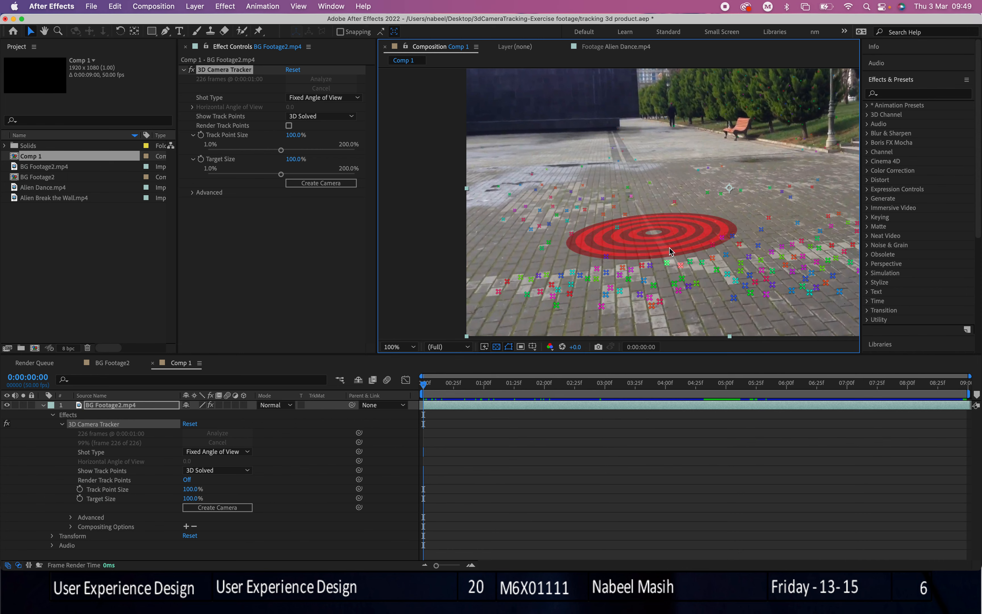
click(490, 387)
drag(489, 385, 394, 388)
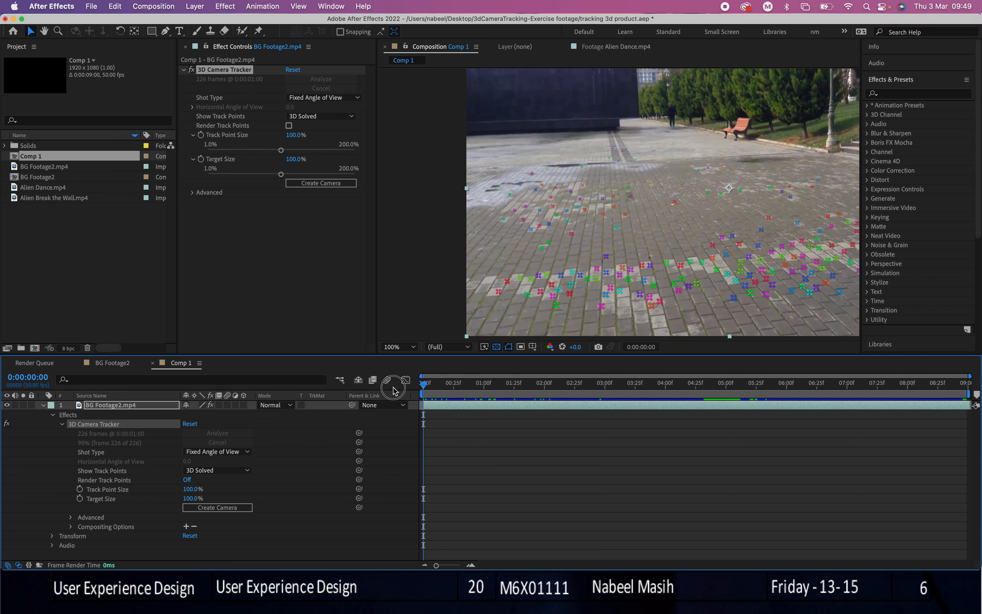
mouse_move(674, 203)
mouse_down()
mouse_move(606, 202)
mouse_move(717, 219)
mouse_up()
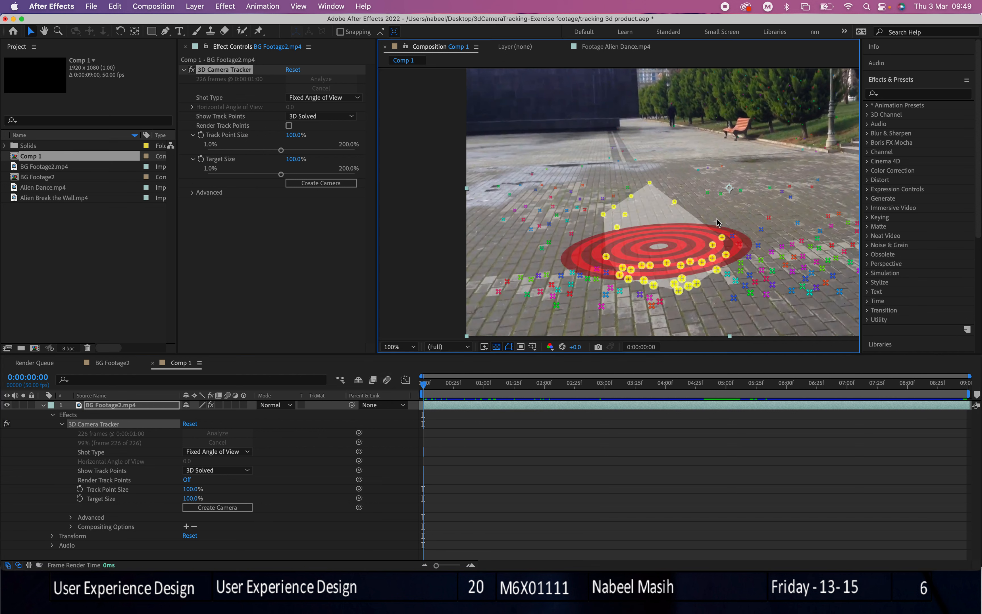
right_click(656, 237)
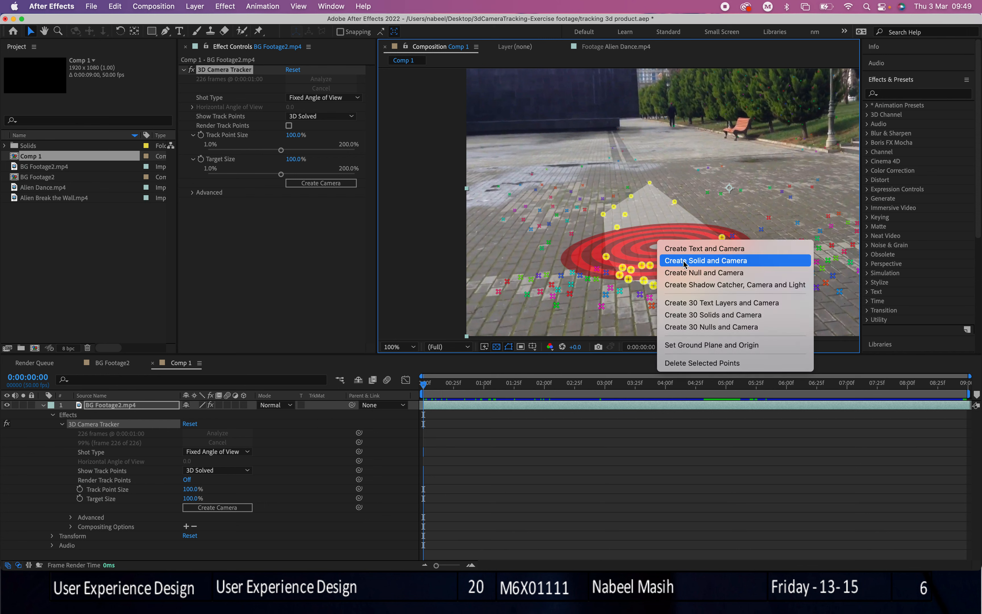
click(709, 275)
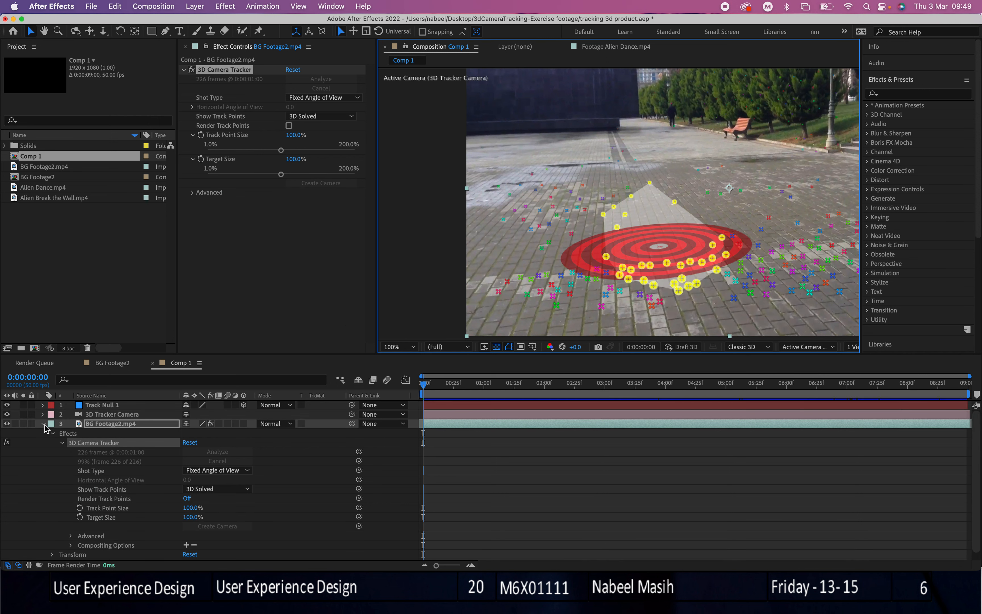
Collapse the BG Footage2.mp4 layer and scrub the timeline to check how Track Null 1 follows the ground
click(43, 425)
click(106, 406)
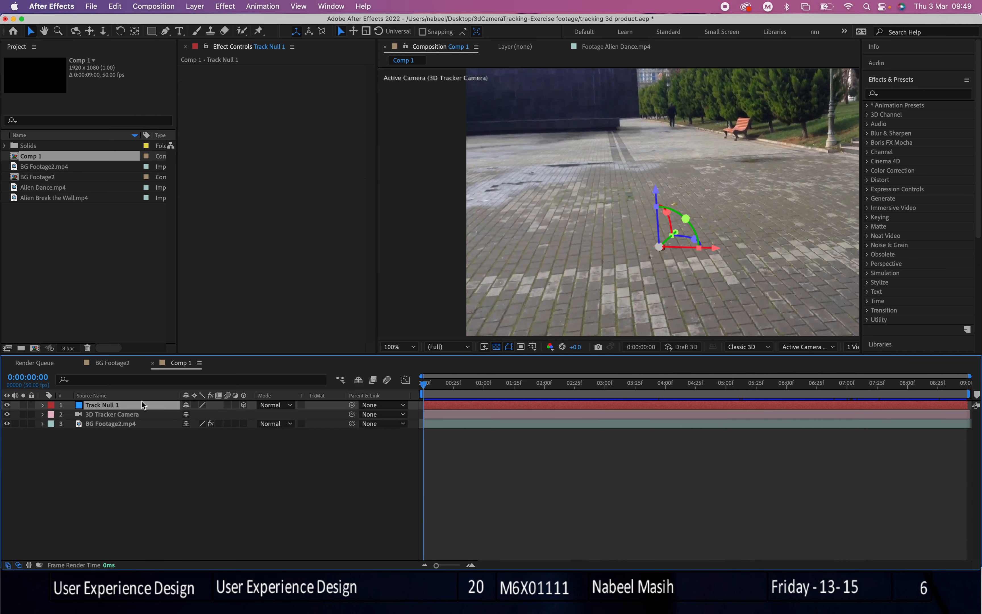
drag(429, 385, 379, 385)
Add the Alien Dance.mp4 footage to Comp 1 as the top layer
click(32, 179)
drag(31, 186, 69, 407)
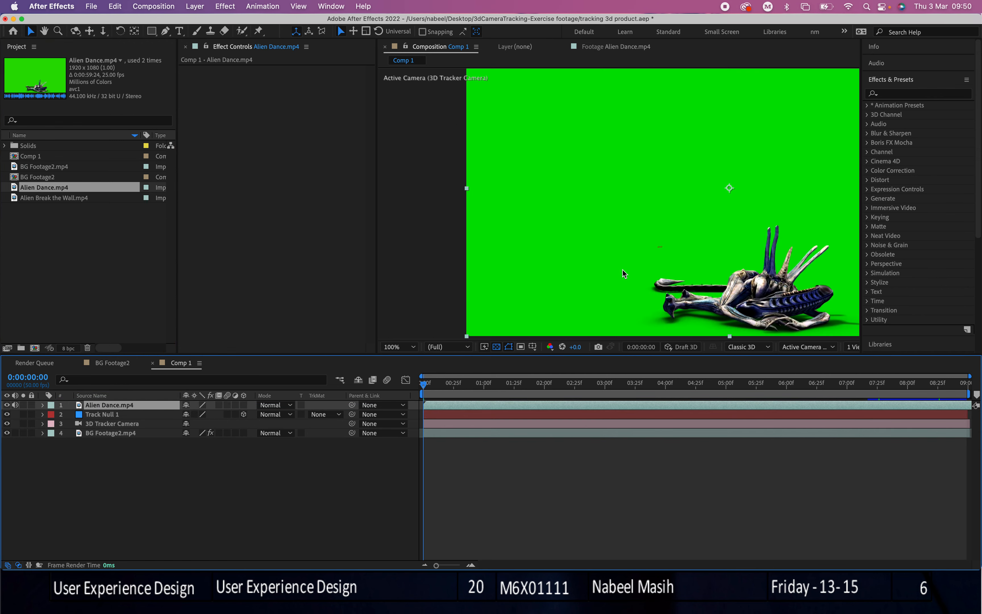
scroll(621, 270, down, 3)
scroll(668, 247, up, 1)
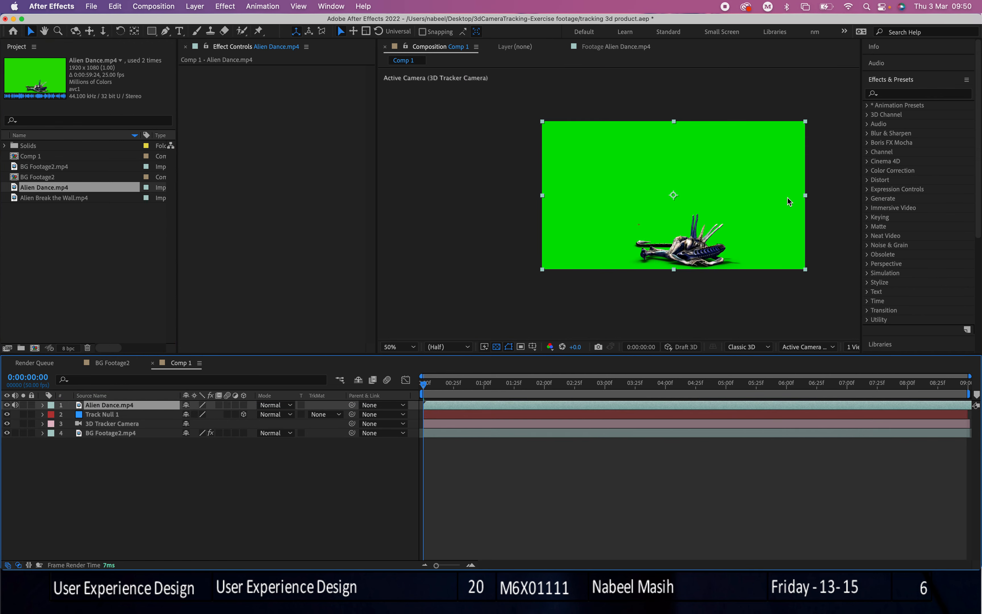
Apply Keylight (1.2) to the Alien Dance.mp4 layer and sample its green background as the Screen Colour
click(894, 95)
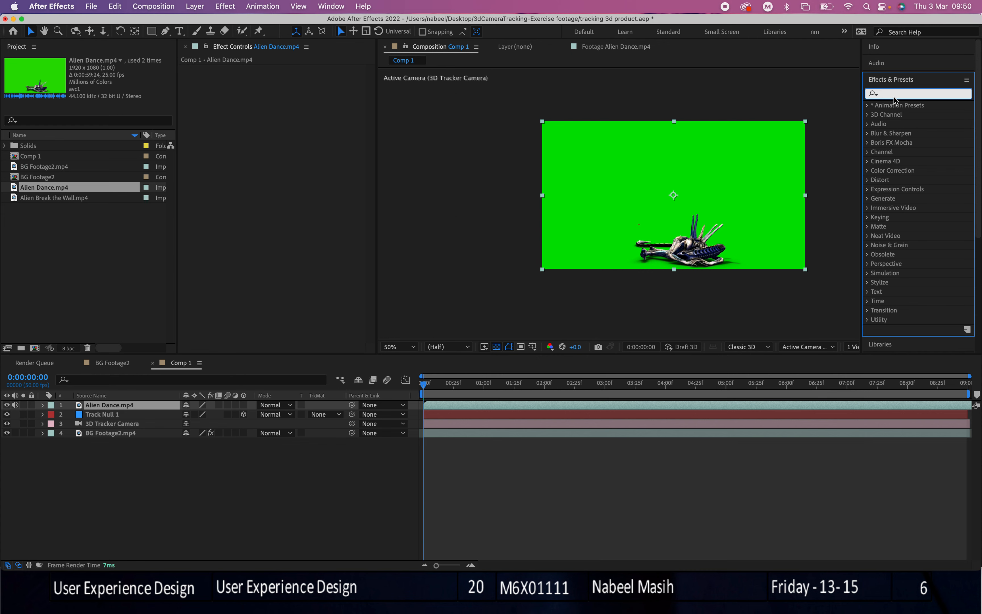
text(key)
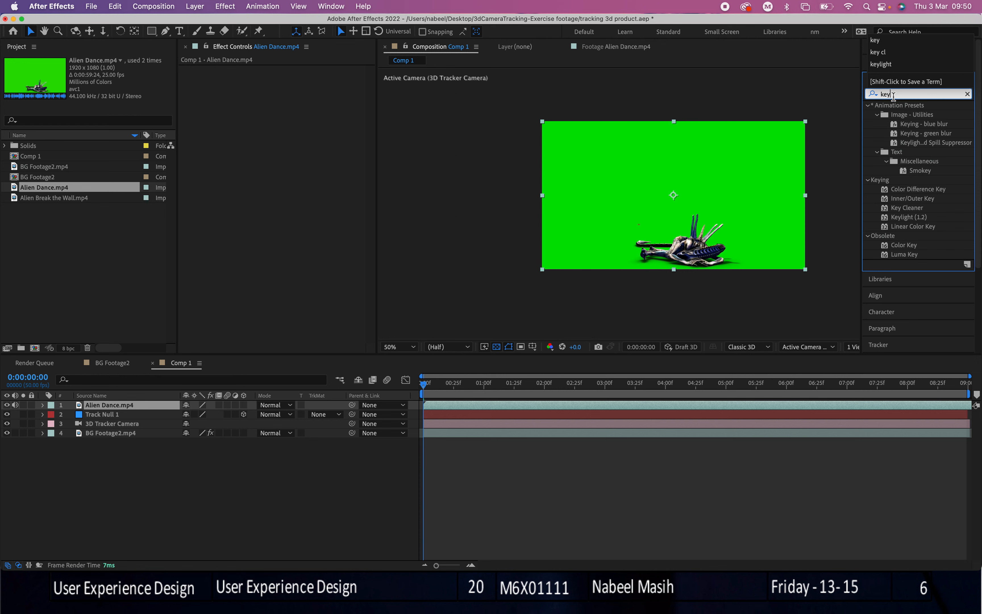
drag(907, 216, 724, 195)
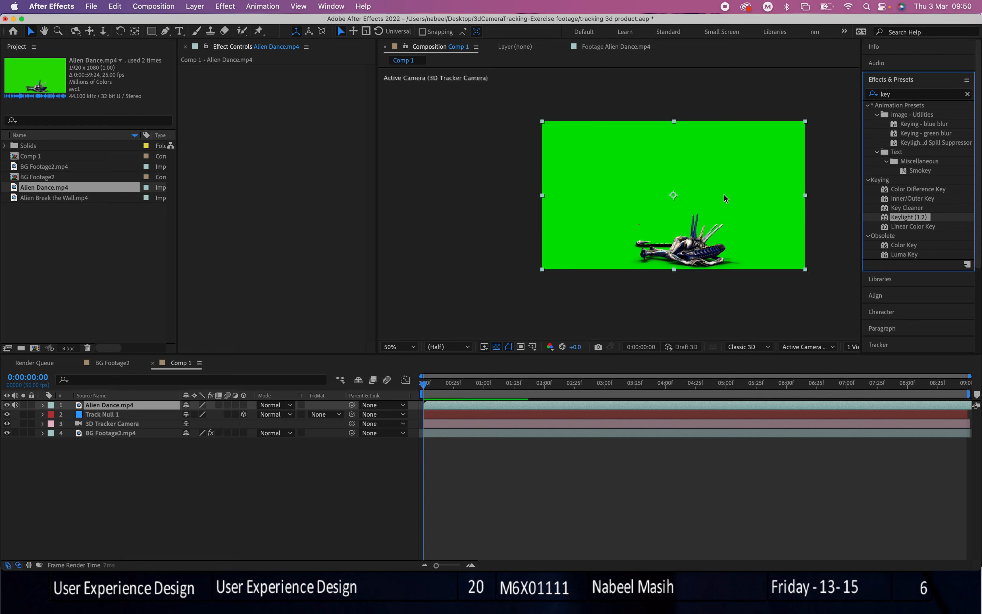
click(305, 139)
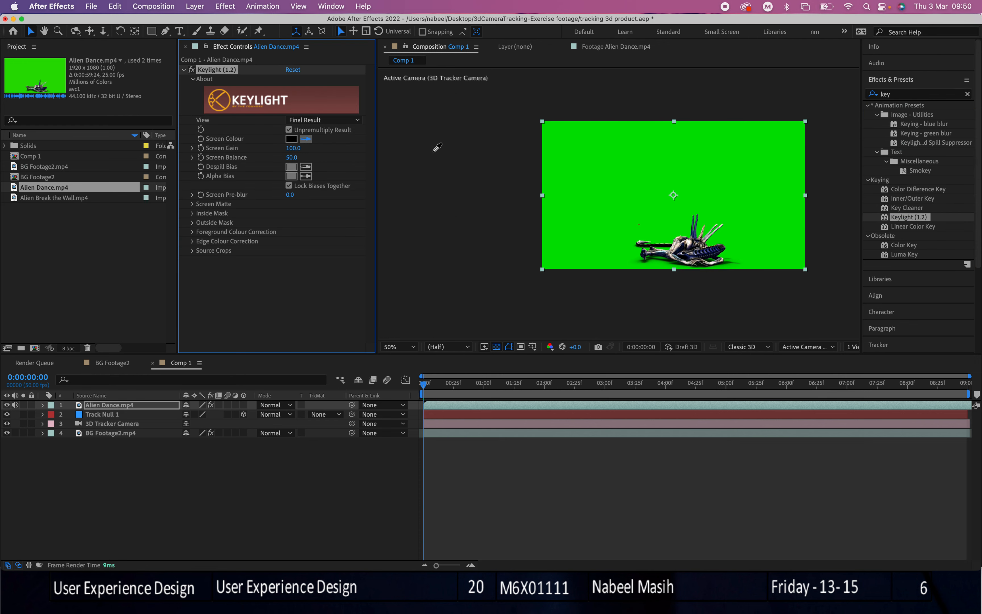
click(660, 188)
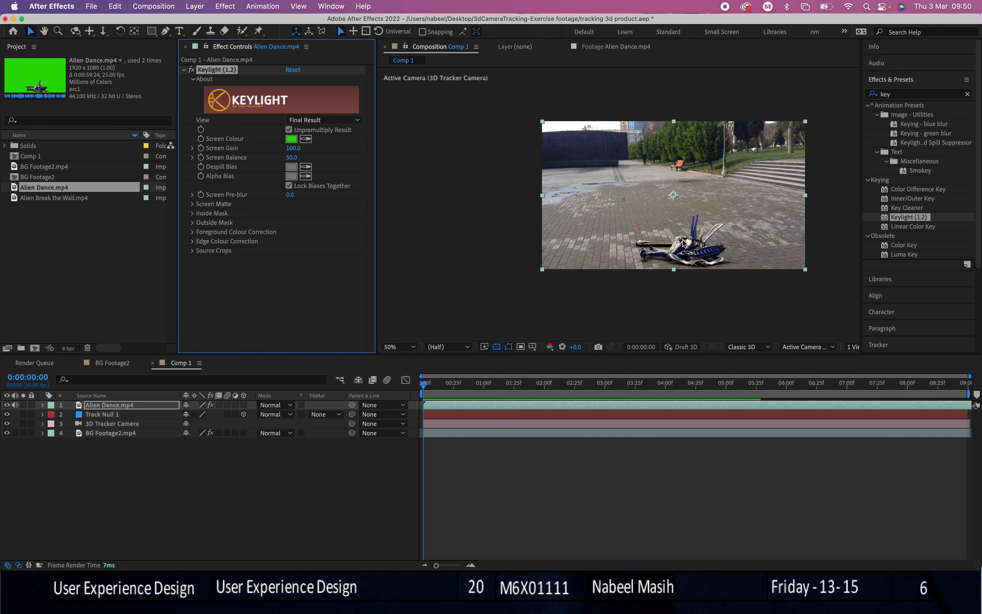
Move the alien up on the paving and place its anchor point beneath its body at about 1147, 1055
click(704, 252)
drag(704, 252, 703, 205)
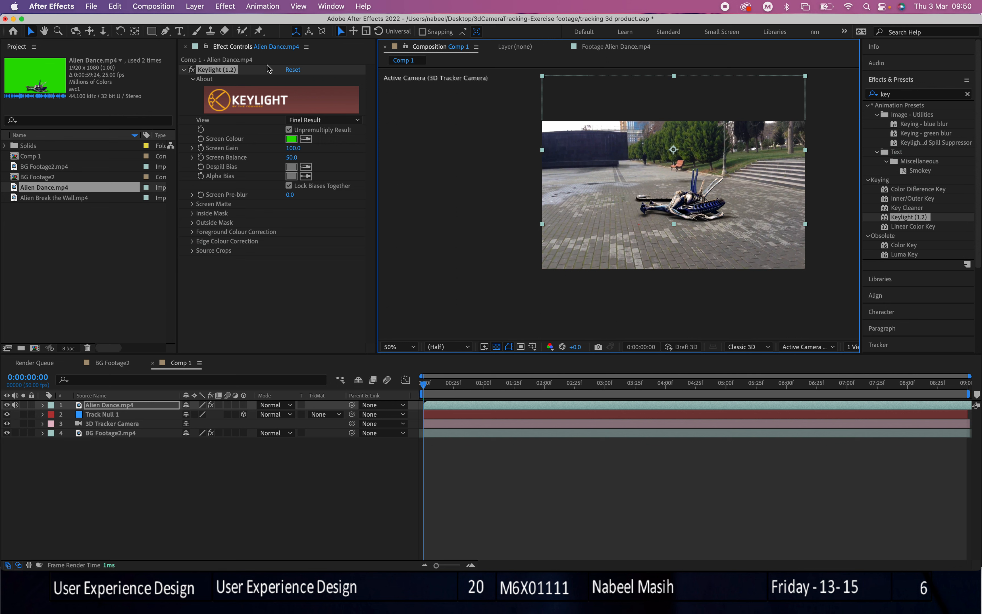
click(134, 32)
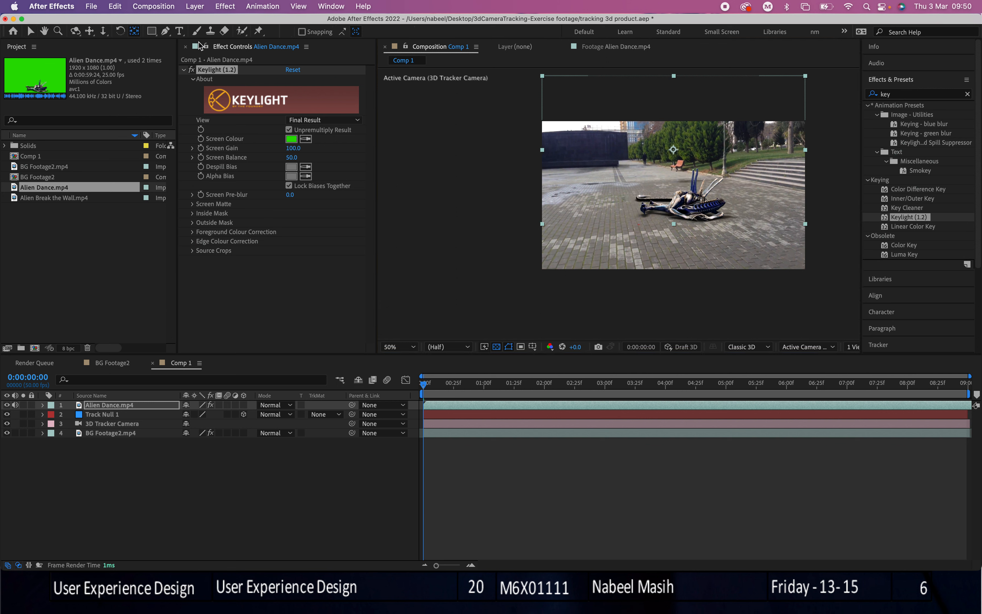
drag(673, 150, 702, 219)
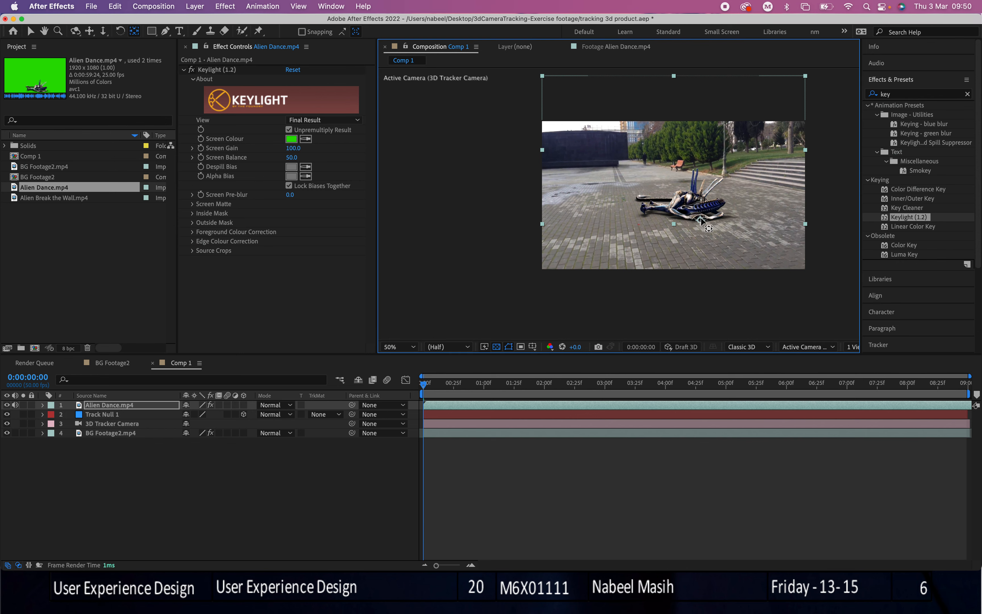
scroll(701, 219, up, 4)
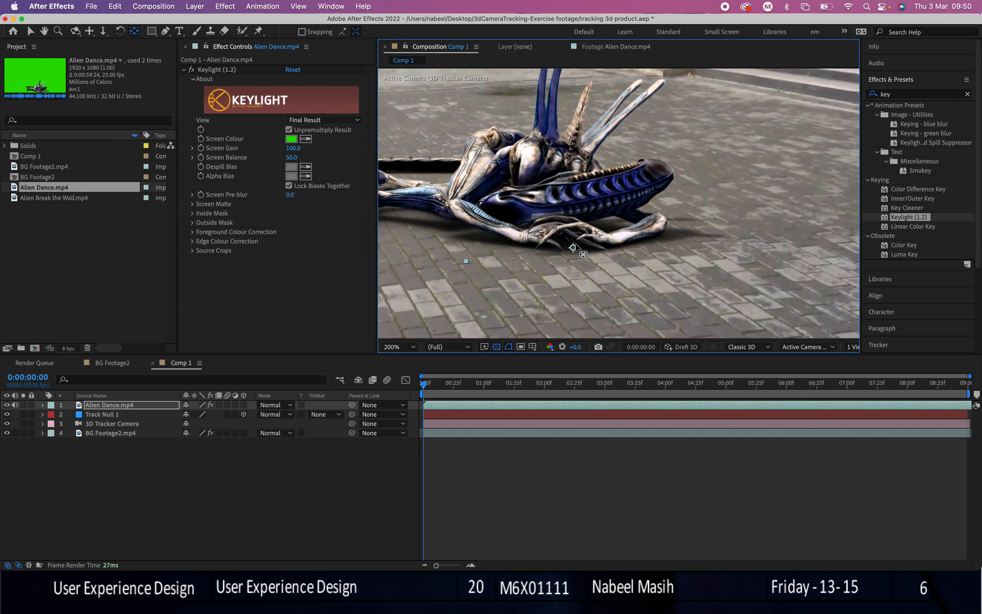
mouse_move(567, 249)
mouse_down()
mouse_move(581, 247)
mouse_move(572, 249)
mouse_up()
drag(570, 246, 569, 248)
key(comma)
key(comma)
key(space)
drag(579, 209, 619, 244)
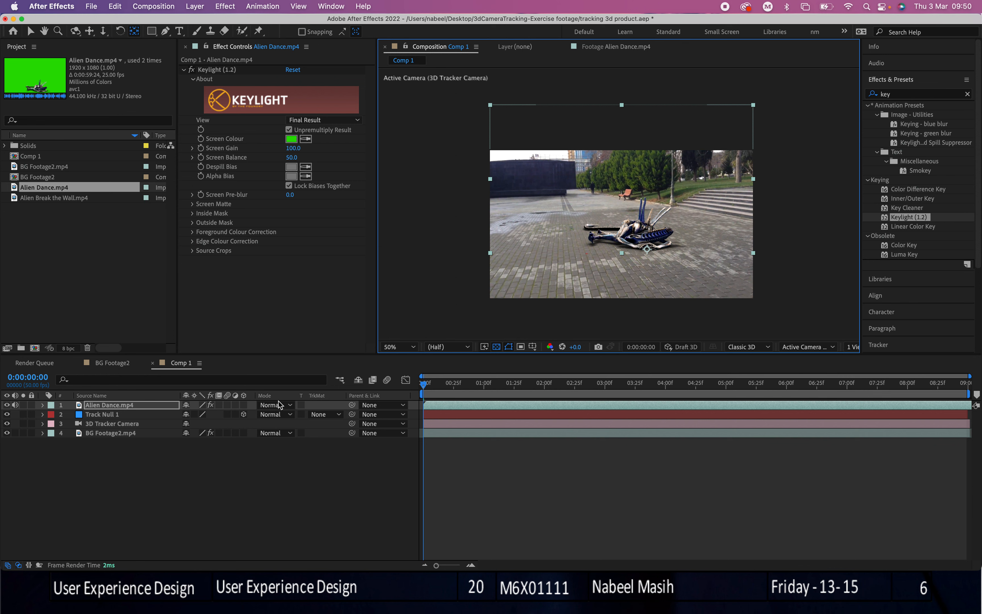
Make the Alien Dance.mp4 layer 3D and copy Track Null 1's position of 551.1, 878.1, 1043.4 onto it
click(244, 405)
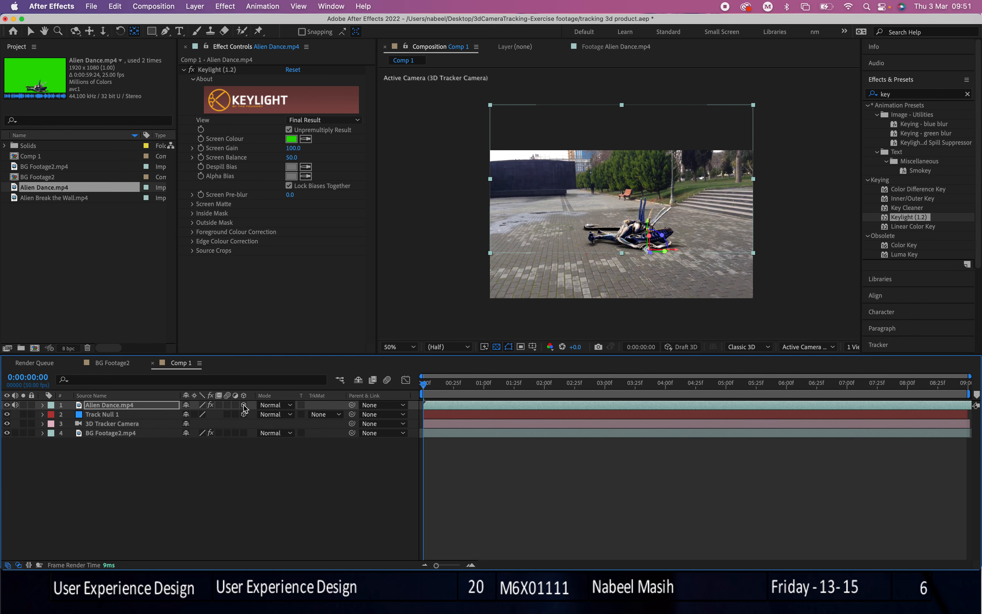
mouse_move(432, 389)
mouse_down()
mouse_move(506, 390)
mouse_move(418, 390)
mouse_up()
click(111, 414)
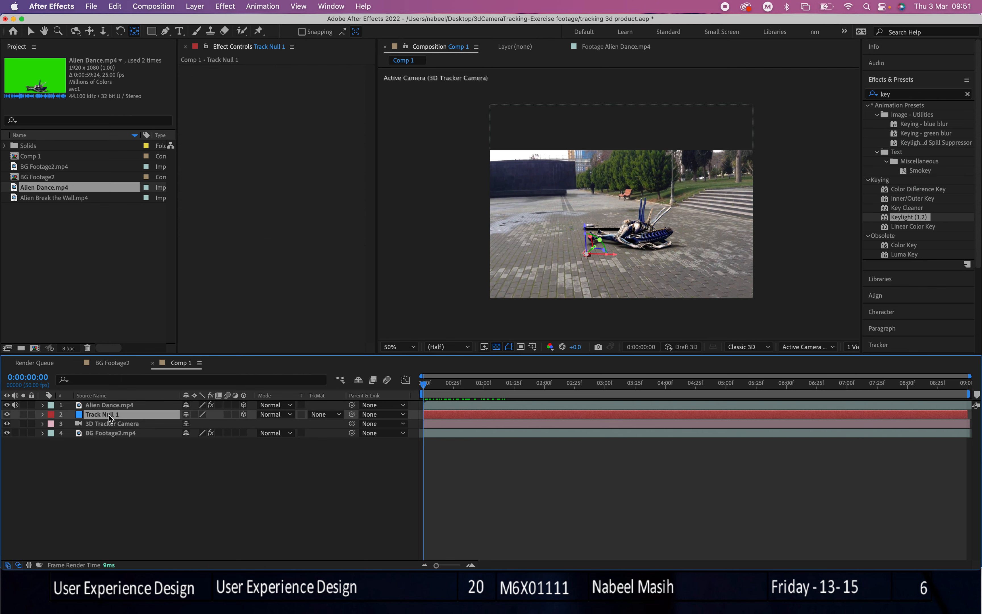
key(p)
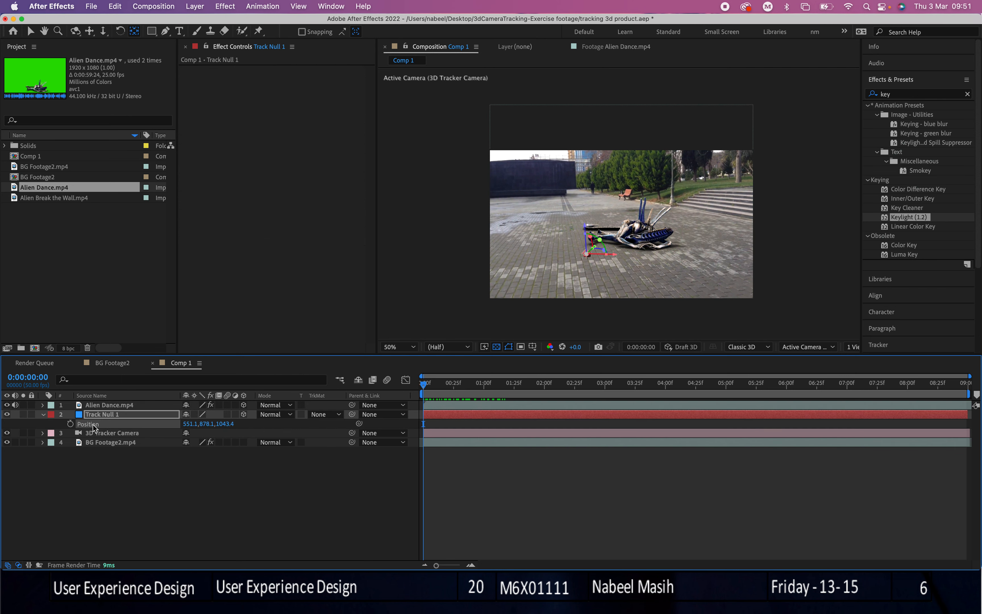
click(109, 405)
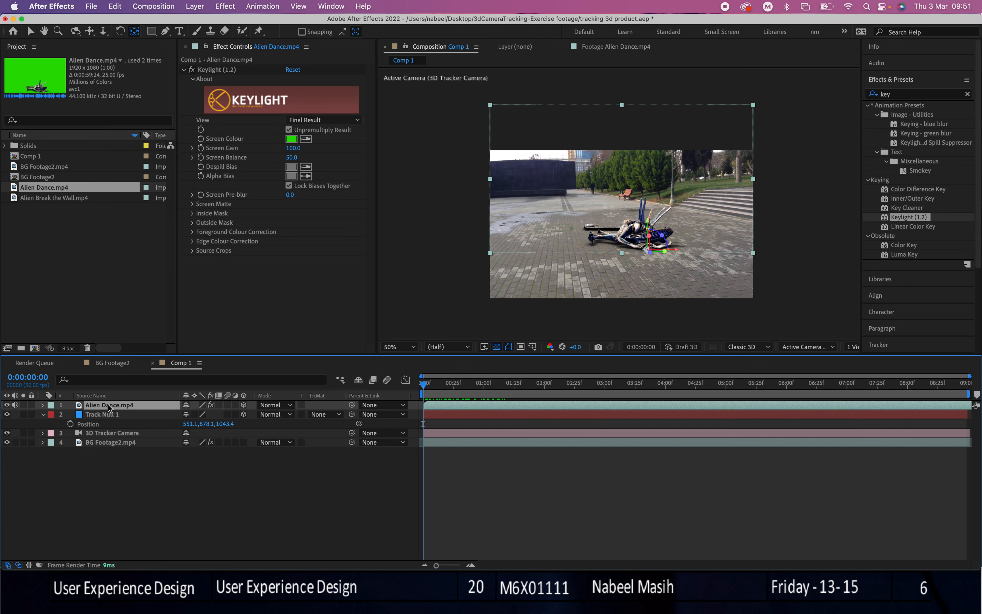
key(p)
click(96, 415)
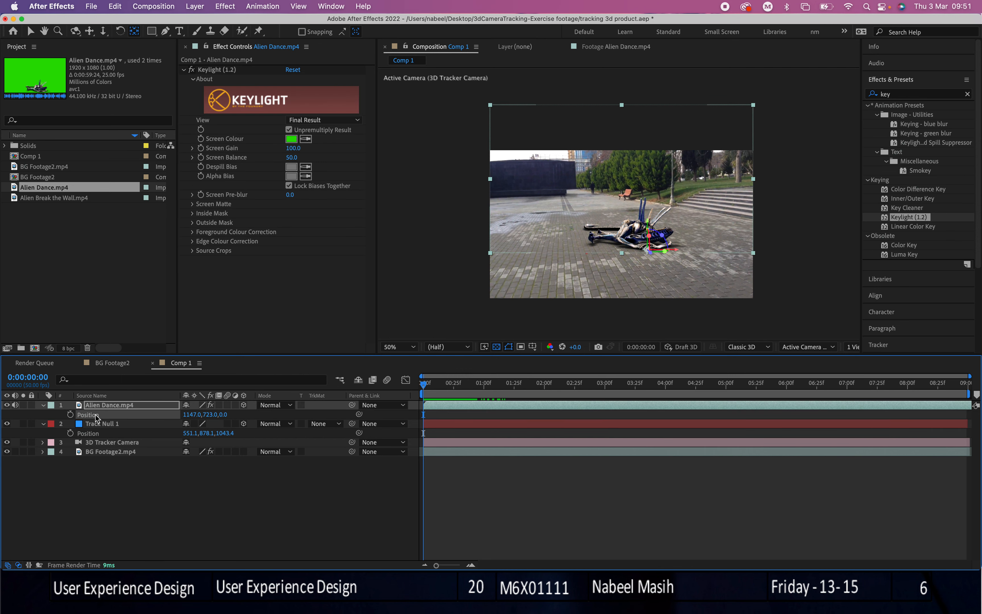
key(super+v)
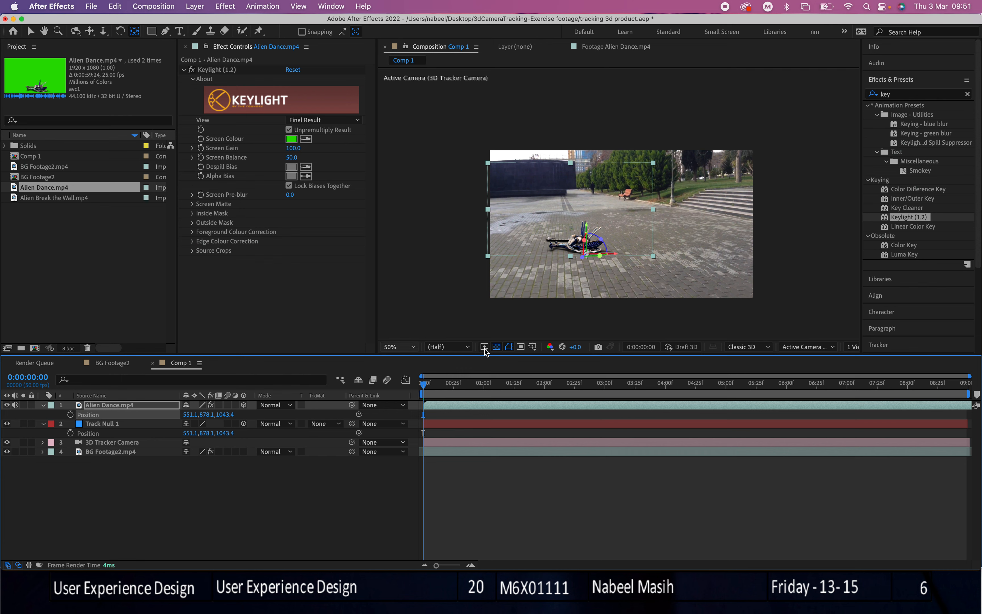
Play back the composition to check how the alien tracks with the moving ground
drag(424, 384, 400, 392)
key(space)
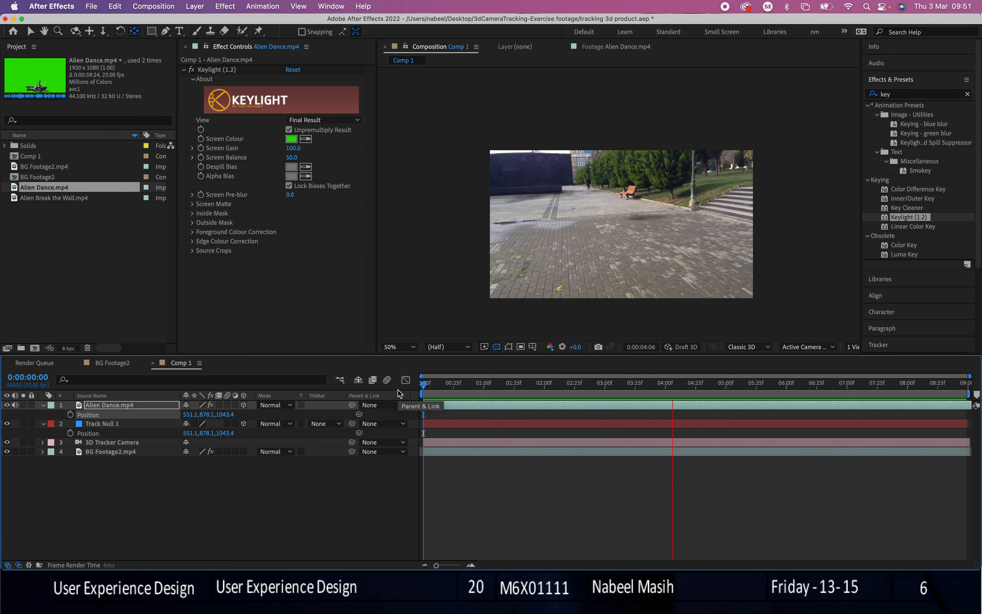
key(space)
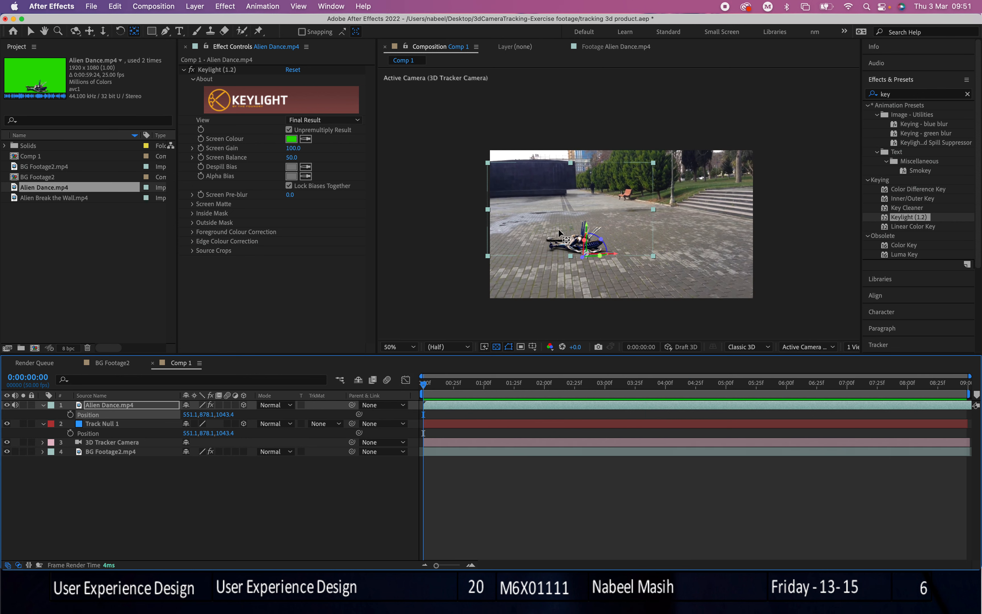
Move the Alien Dance.mp4 layer across the paving to a position of about X 1282, Y 973
click(32, 31)
drag(601, 198, 666, 204)
drag(552, 260, 547, 263)
key(super+z)
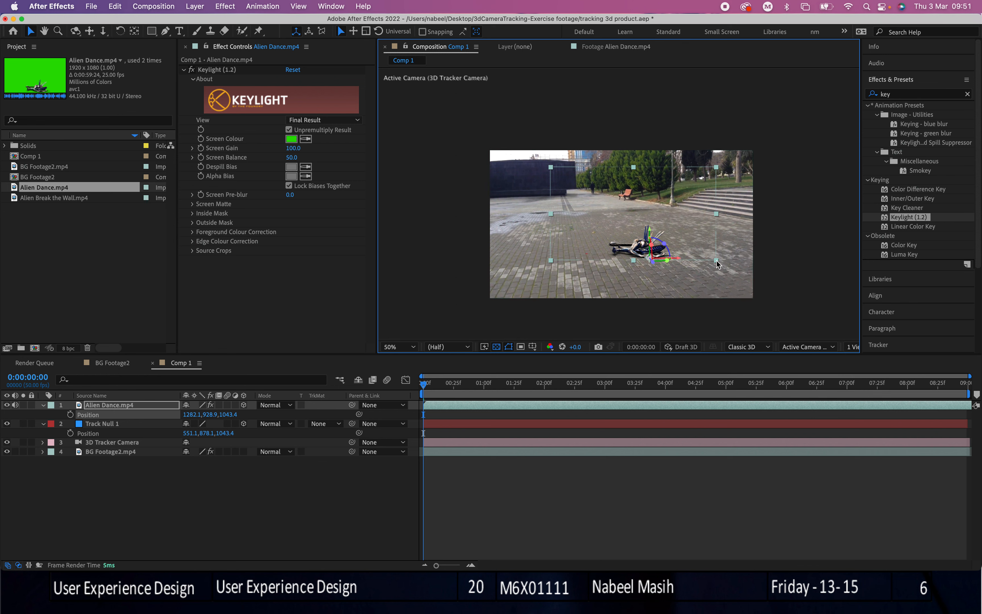
drag(625, 215, 625, 219)
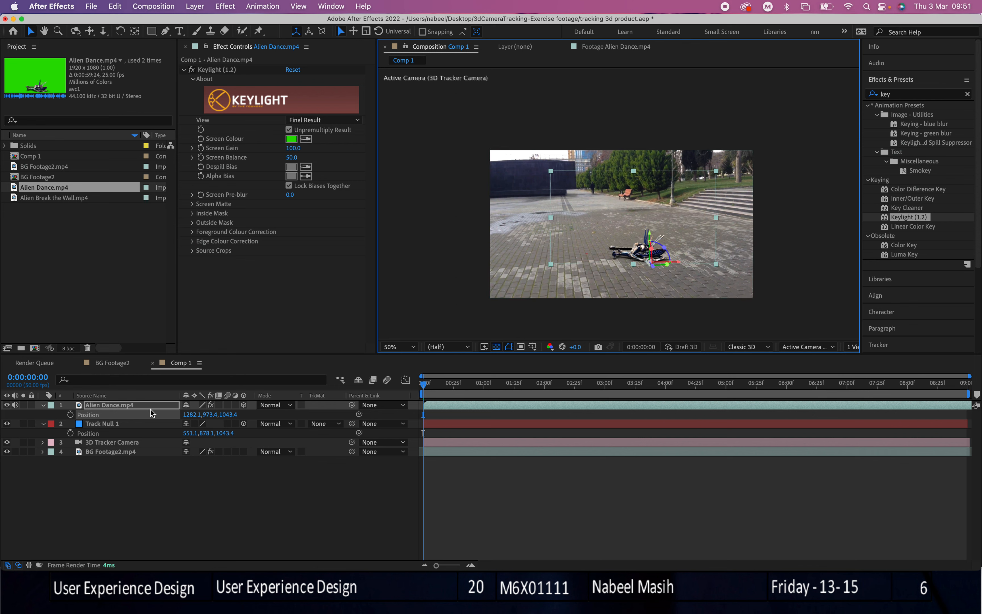
mouse_move(424, 383)
mouse_down()
mouse_move(586, 391)
mouse_move(420, 392)
mouse_up()
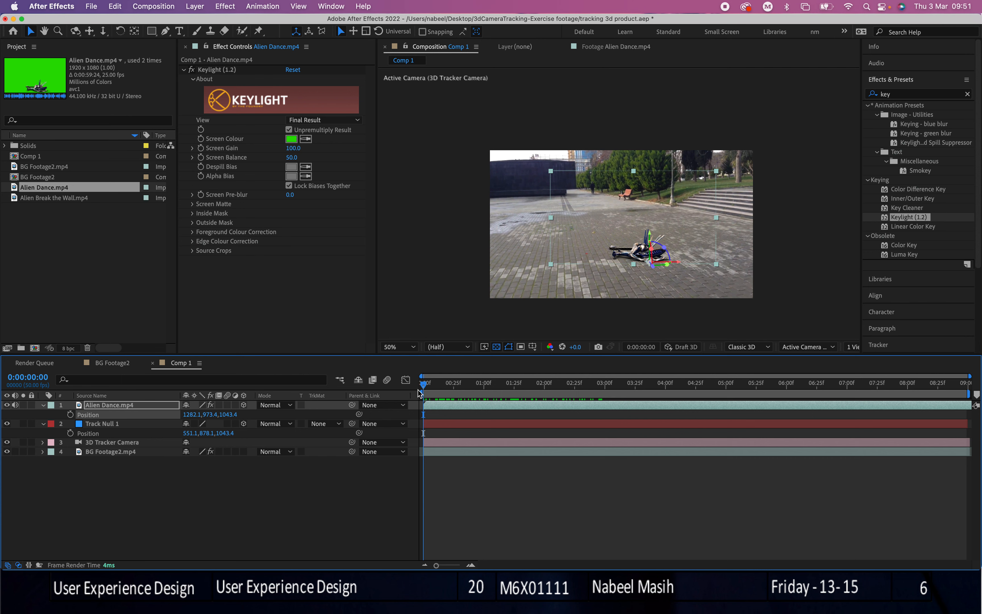
Expand the Alien Dance.mp4 layer to show all of its Transform properties
click(47, 410)
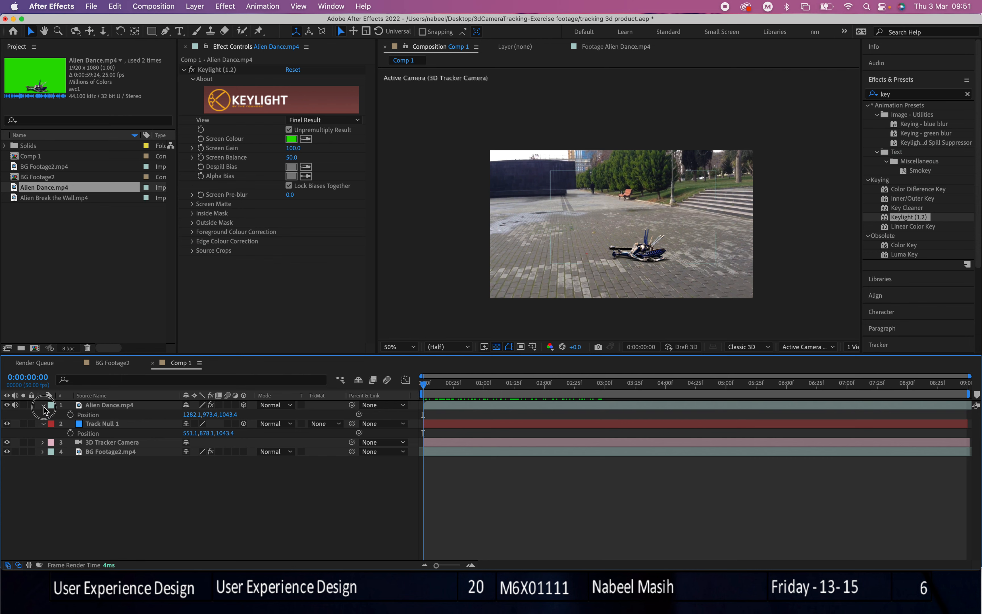
click(43, 407)
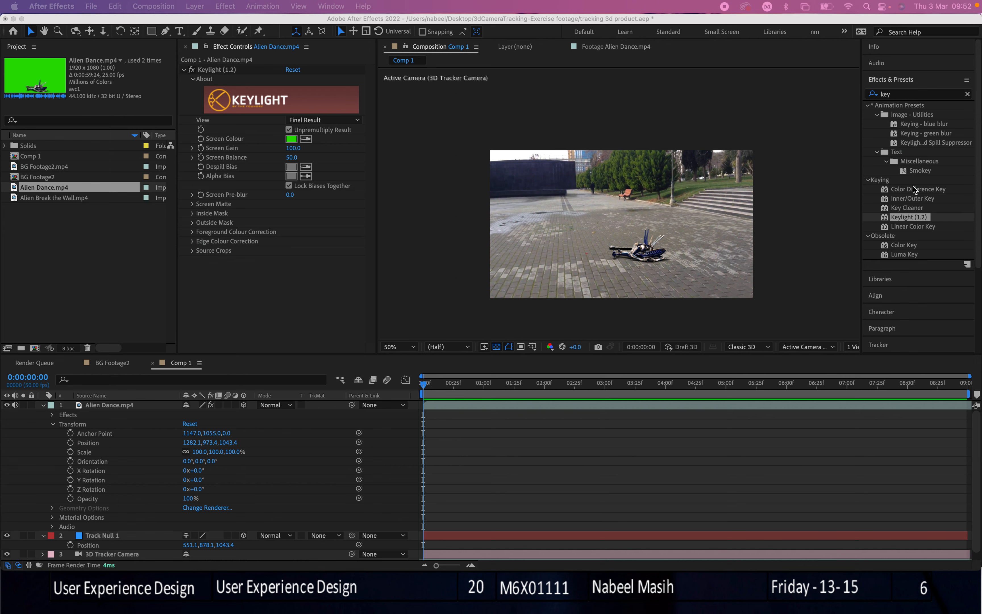
click(861, 21)
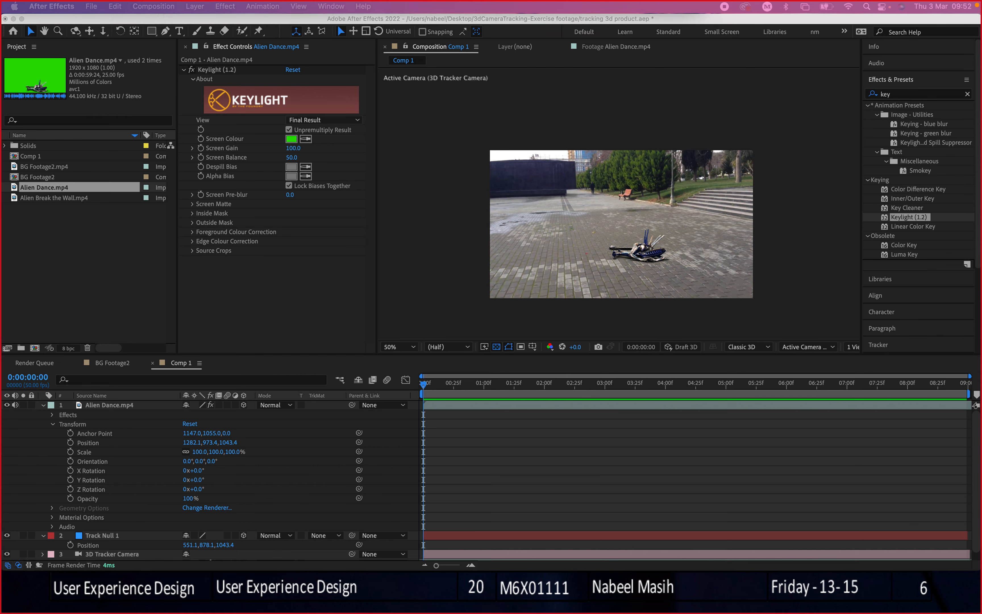
click(961, 528)
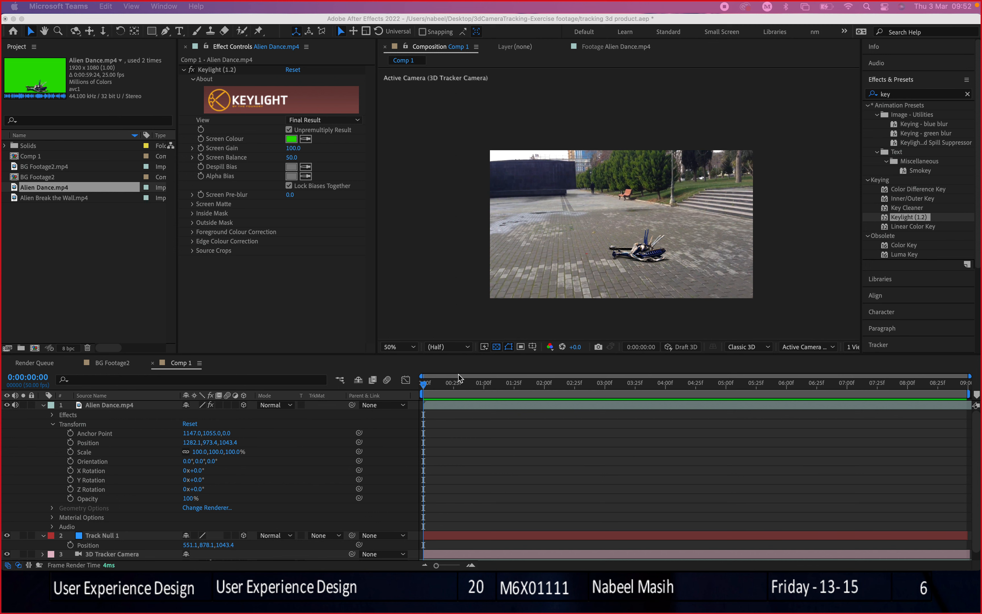
Change the Alien Dance.mp4 layer's Y position to 675.4 and scrub to 0:00:01:09 to check the tracking
click(444, 389)
click(491, 385)
drag(494, 389, 428, 388)
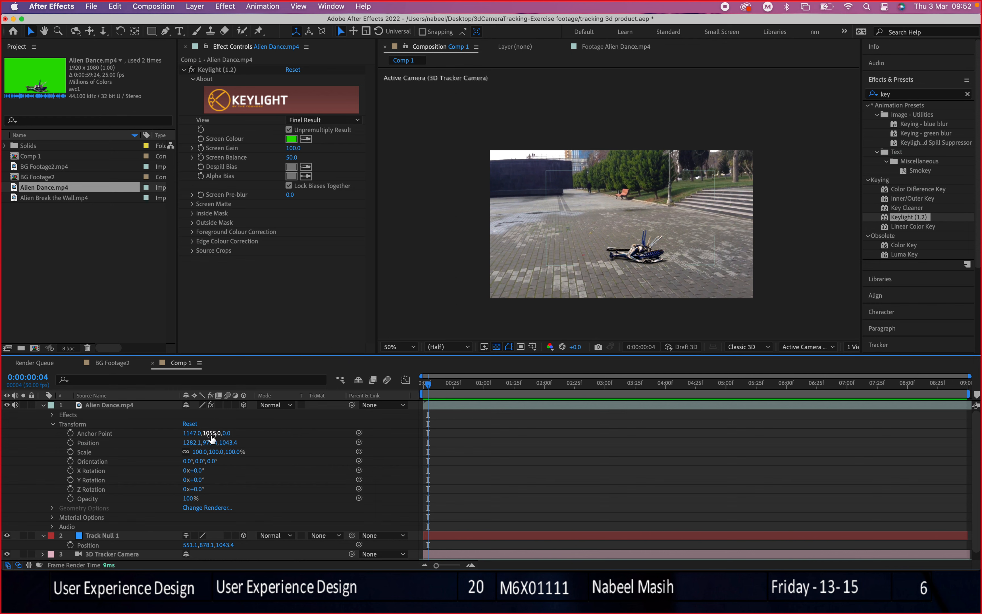
drag(210, 447, 49, 442)
drag(437, 386, 494, 383)
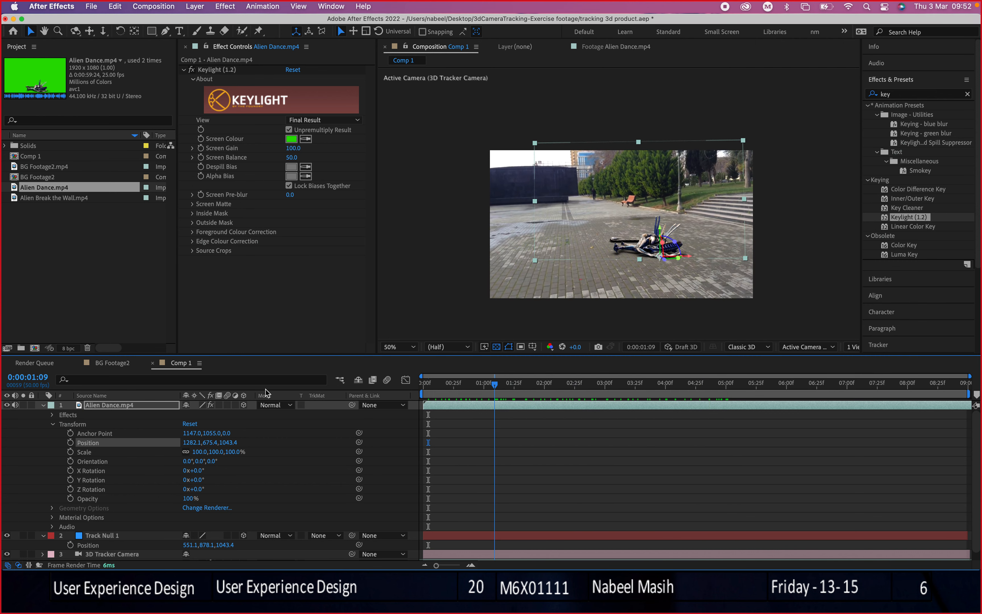
Collapse the Alien Dance.mp4 layer, switch to the BG Footage2 composition and rewind it to 0:00:00:00
click(44, 405)
click(106, 362)
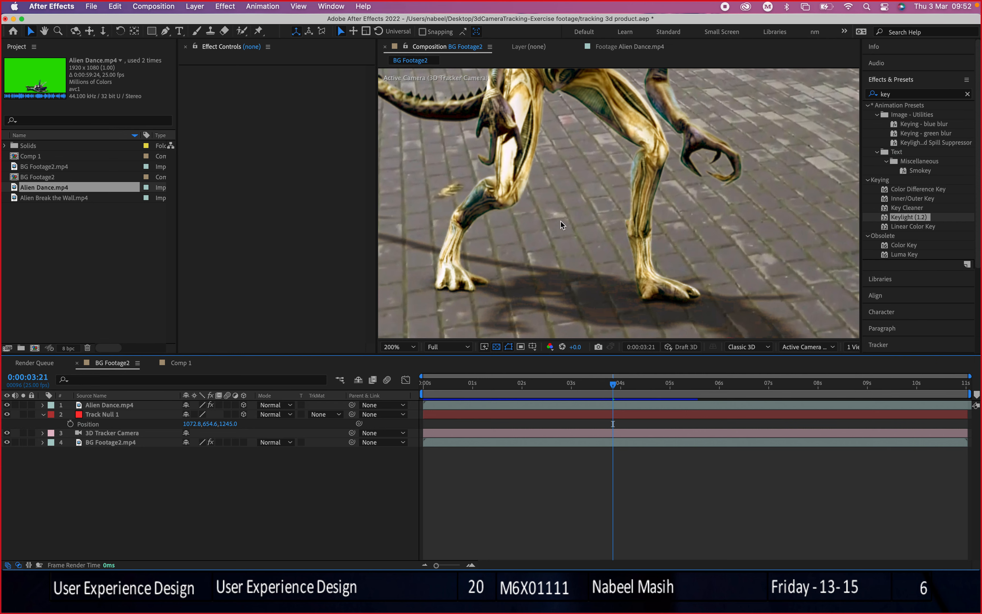
scroll(560, 225, down, 3)
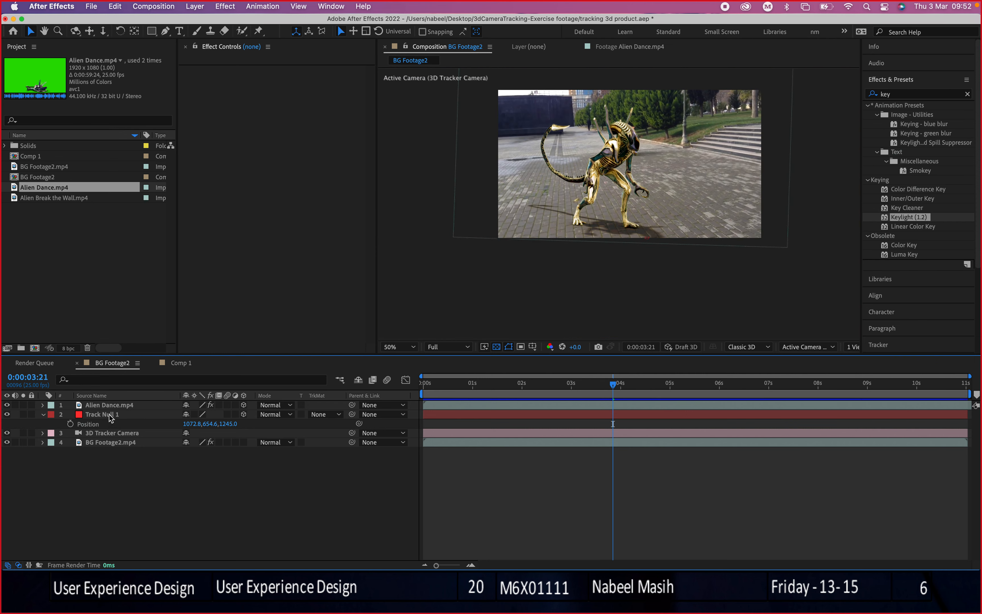
drag(539, 394, 412, 389)
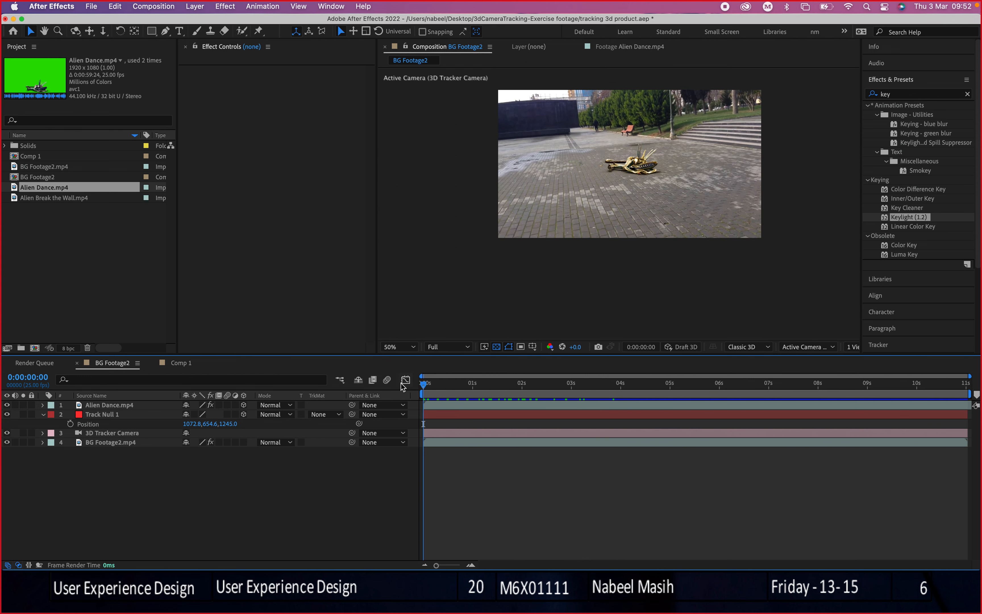
Delete the Levels effect from the Alien Dance.mp4 layer in BG Footage2
click(98, 406)
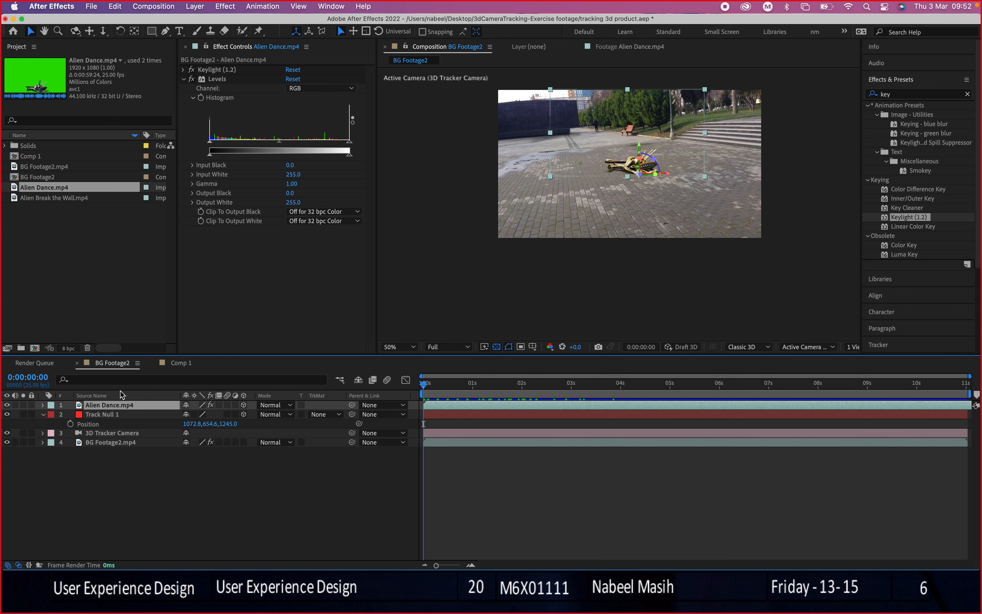
click(219, 81)
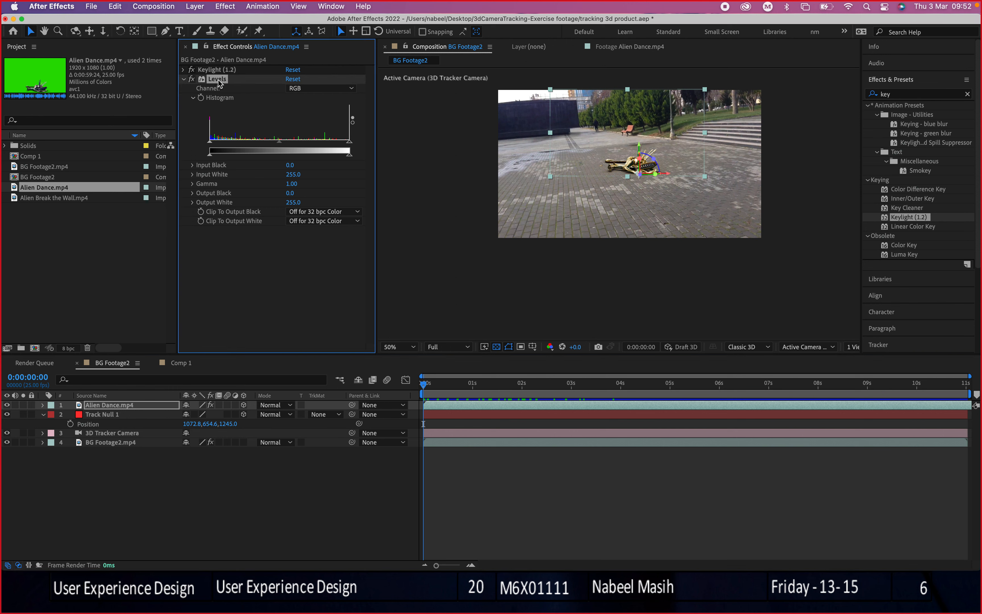
key(Delete)
Scrub to 0:00:02:09 and inspect the alien's contact with the paving up close
click(437, 386)
drag(437, 387, 540, 391)
scroll(601, 189, up, 4)
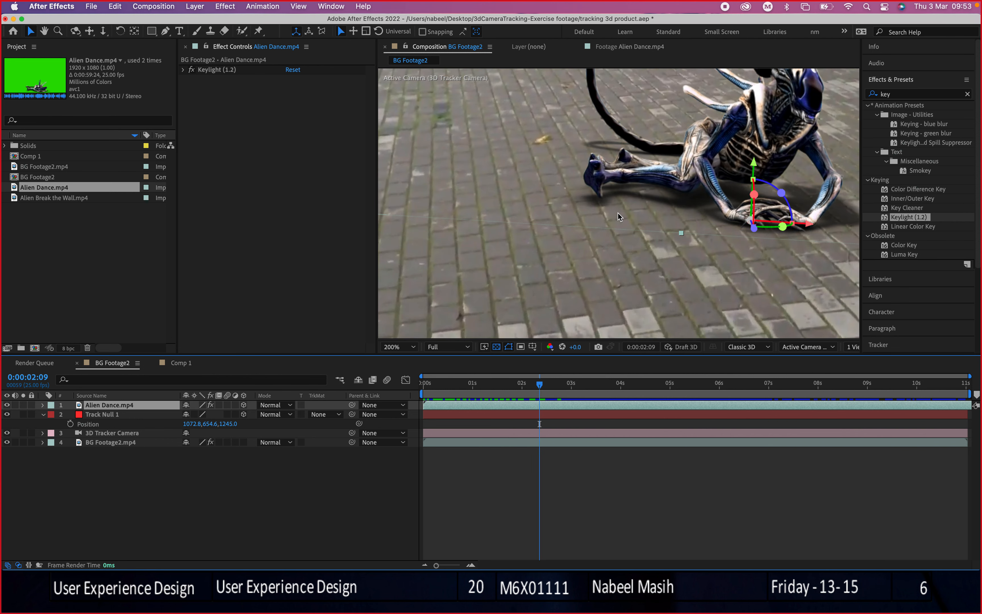
scroll(619, 216, down, 4)
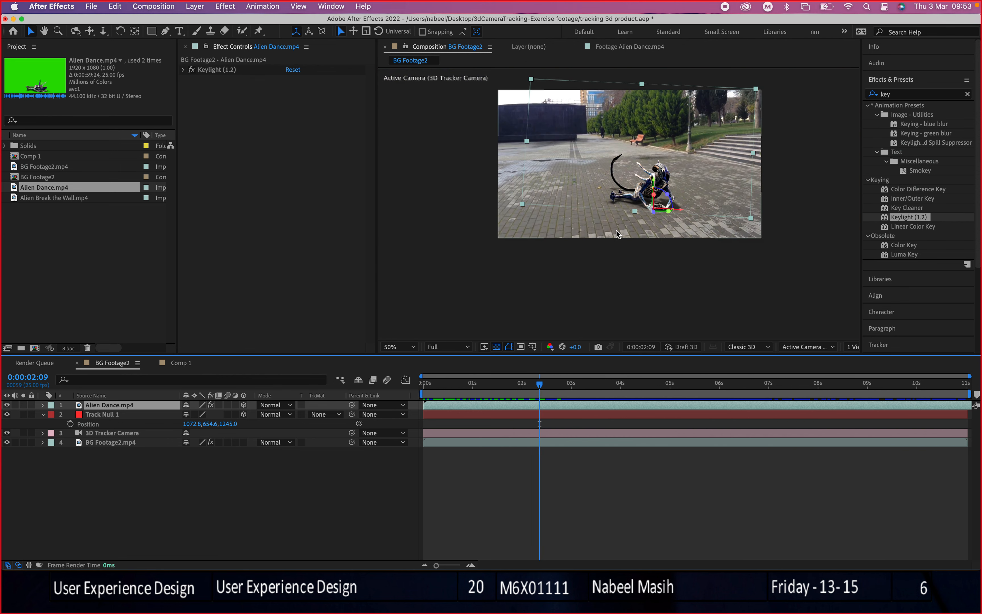
Move the Alien Dance.mp4 layer to about position 1130.3, 652.5, 1246.7 and scrub to 0:00:03:06 to check it
click(43, 405)
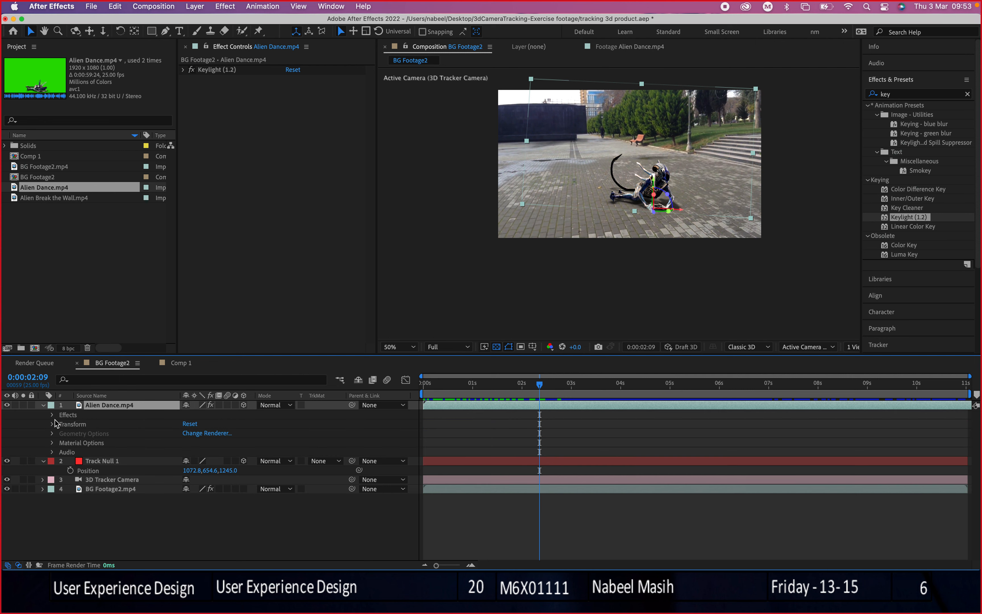
click(52, 424)
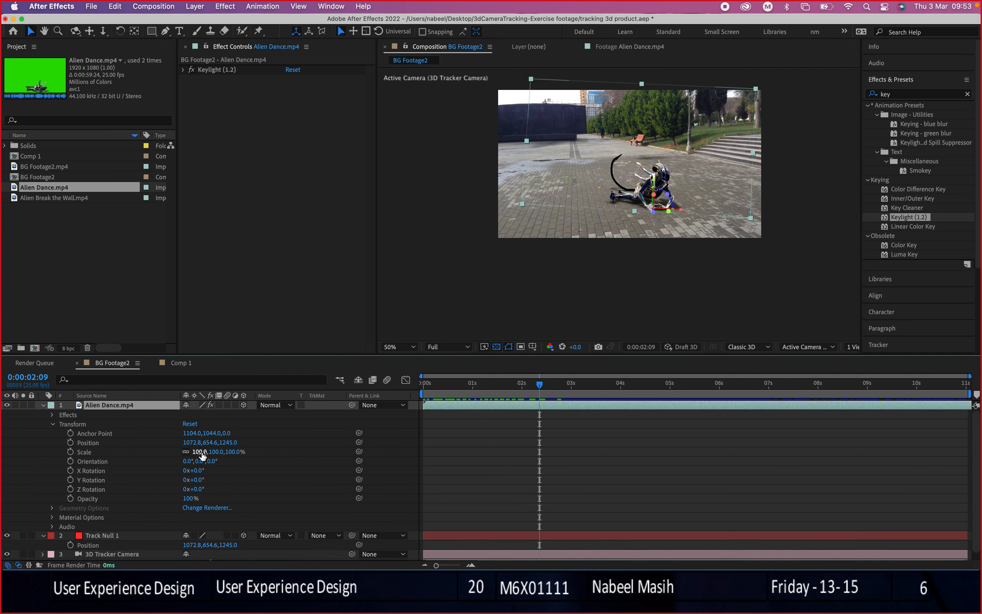
mouse_move(533, 387)
mouse_down()
mouse_move(402, 387)
mouse_move(610, 391)
mouse_move(528, 389)
mouse_up()
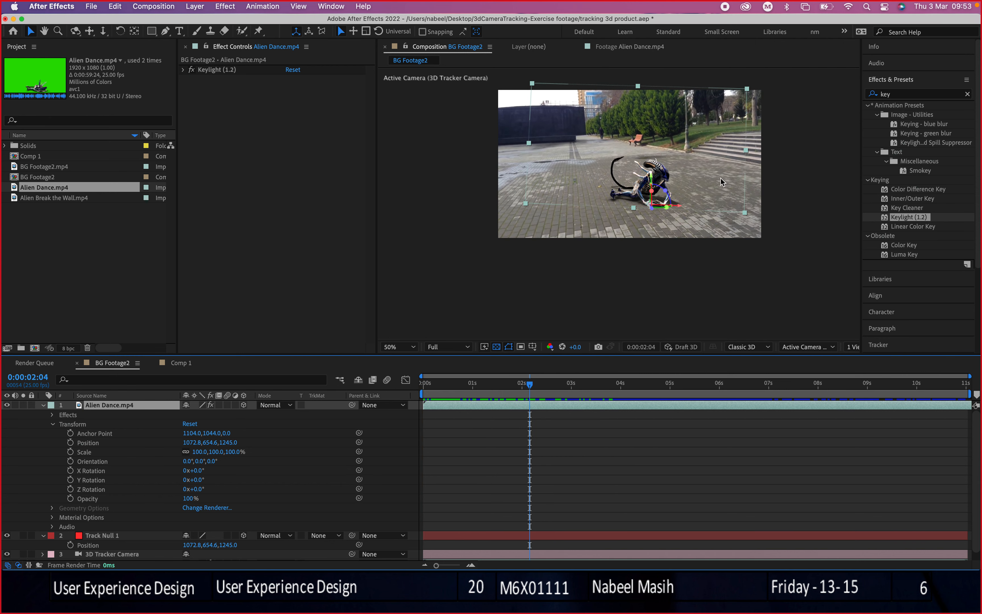
drag(692, 160, 696, 168)
drag(498, 387, 583, 387)
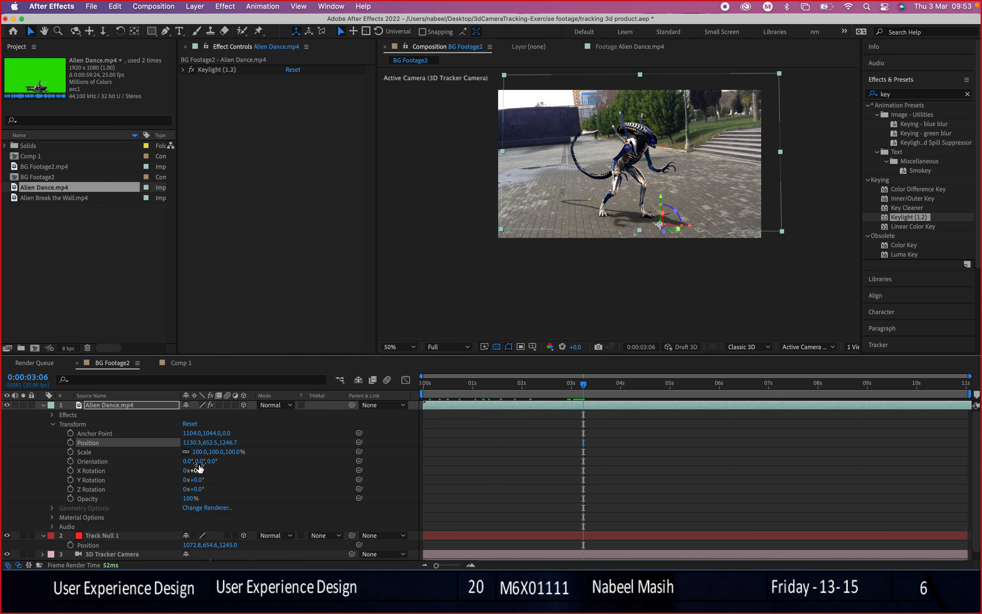
Scale the Alien Dance.mp4 layer to 86%, check it near the start, and collapse the Alien Dance.mp4 and Track Null 1 properties
drag(214, 452, 205, 451)
mouse_move(427, 386)
mouse_down()
mouse_move(738, 385)
mouse_move(446, 390)
mouse_up()
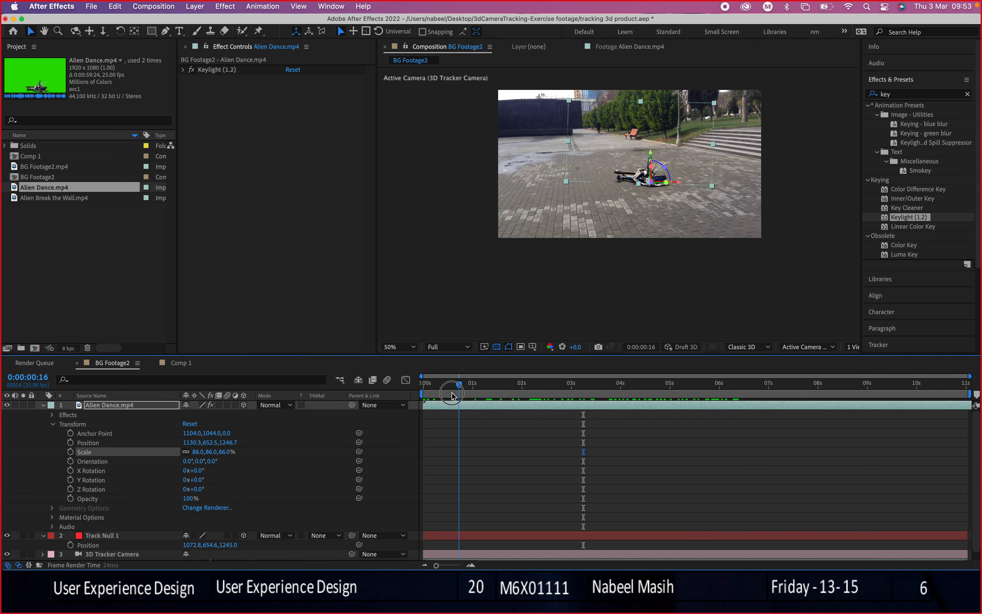
click(44, 405)
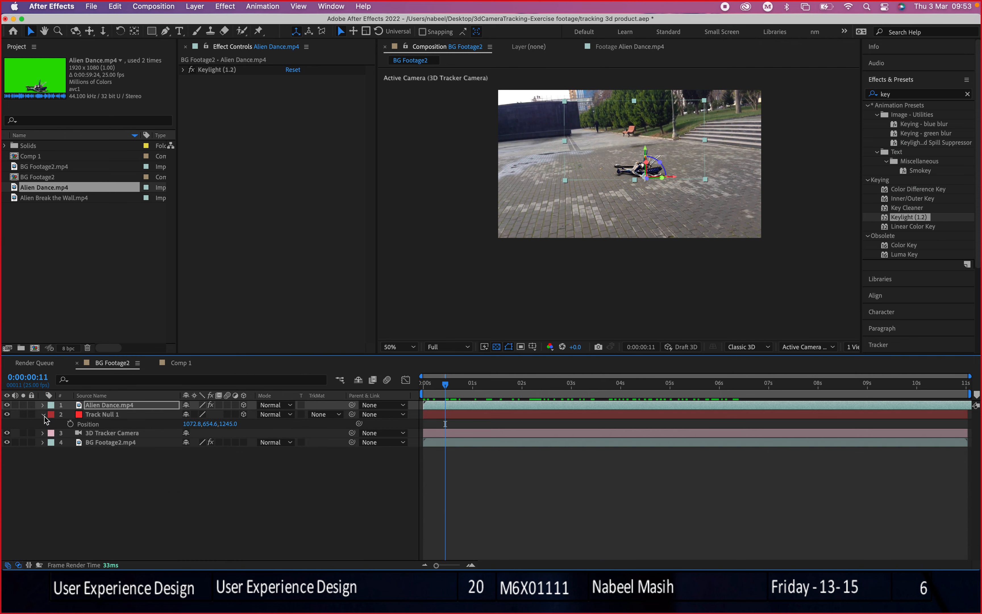
click(43, 415)
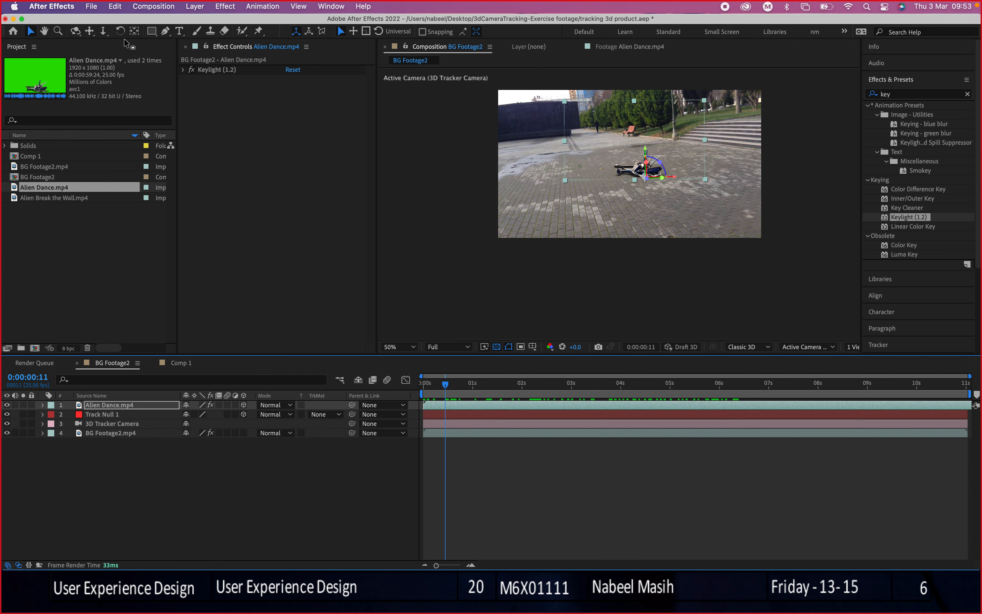
mouse_move(89, 19)
mouse_down()
mouse_move(92, 221)
mouse_move(108, 158)
mouse_move(144, 125)
mouse_move(90, 21)
mouse_up()
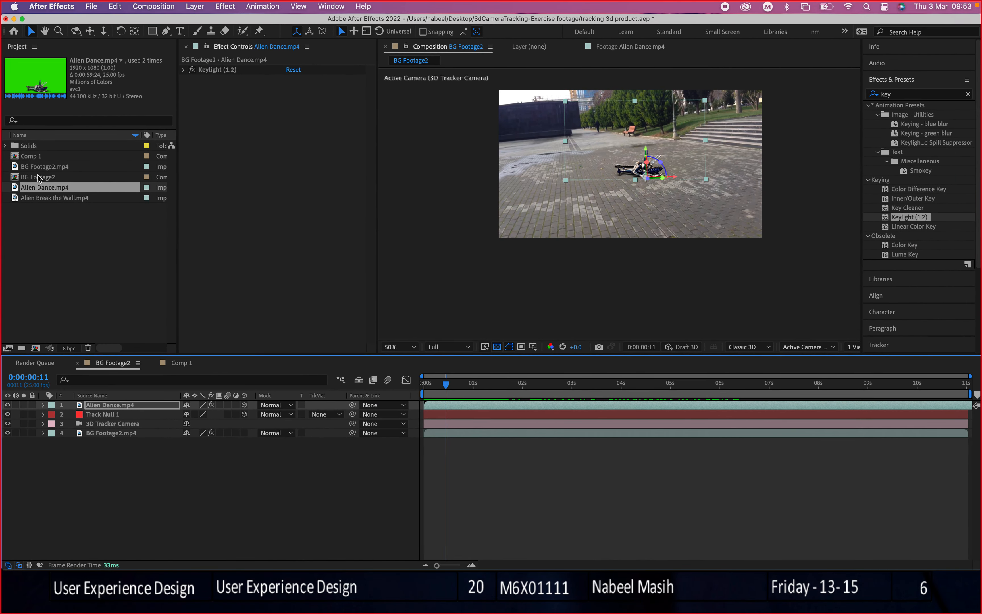
Add Alien Break the Wall.mp4 as the top layer of BG Footage2 and shift it slightly towards the dark wall
click(30, 179)
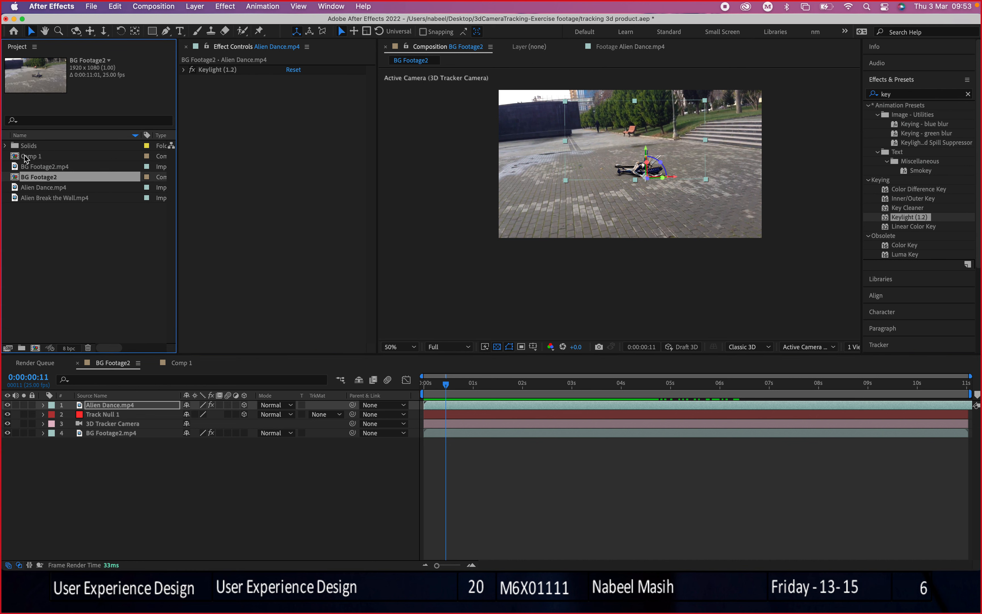
click(26, 158)
click(27, 178)
click(35, 188)
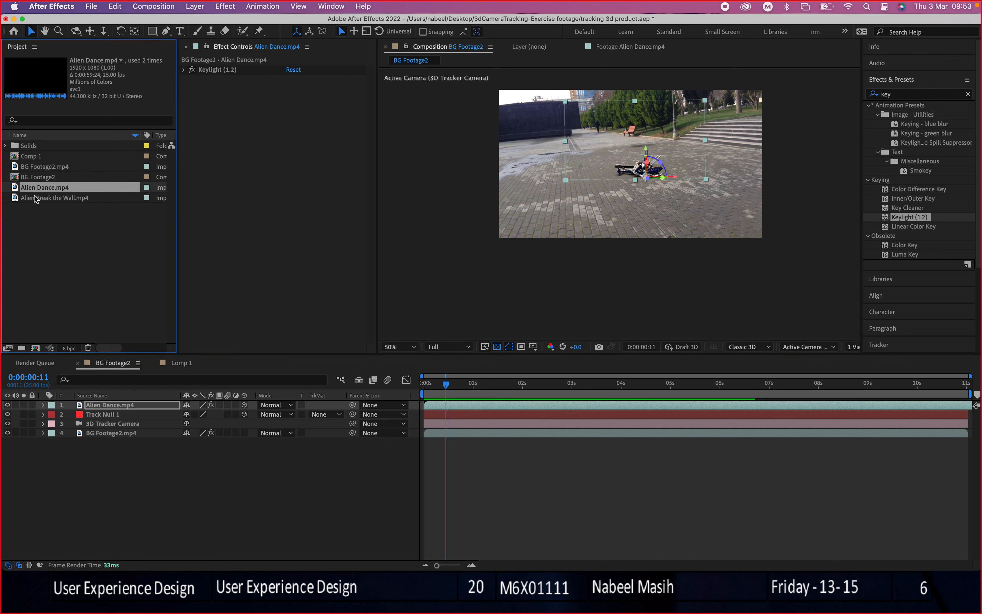
click(34, 198)
drag(15, 202, 49, 406)
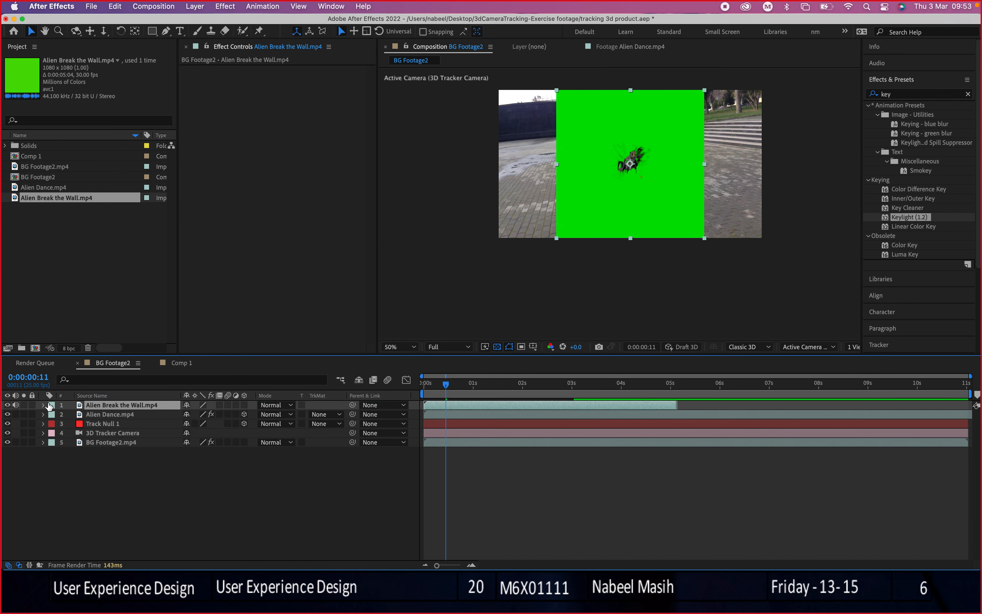
drag(644, 175, 618, 145)
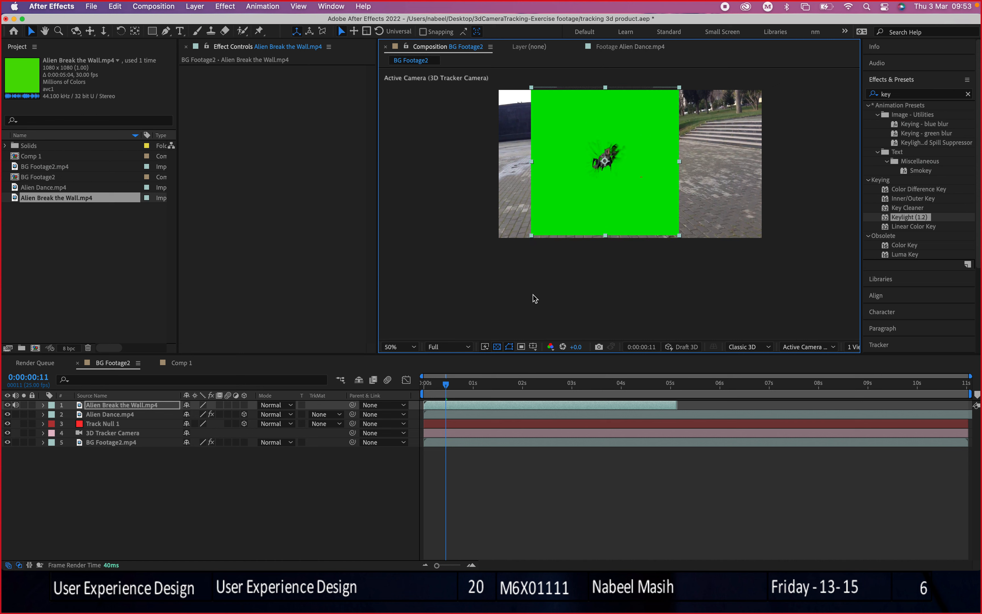
Scrub through Alien Break the Wall.mp4 in the composition and its own layer view, then return to the composition at 0:00:00:00
drag(459, 386, 651, 396)
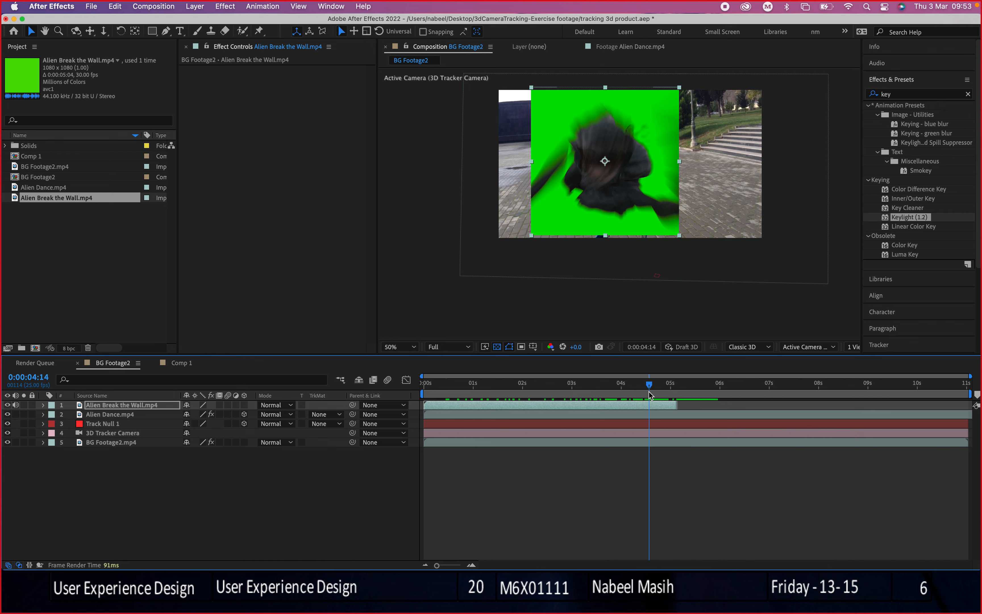
double_click(86, 404)
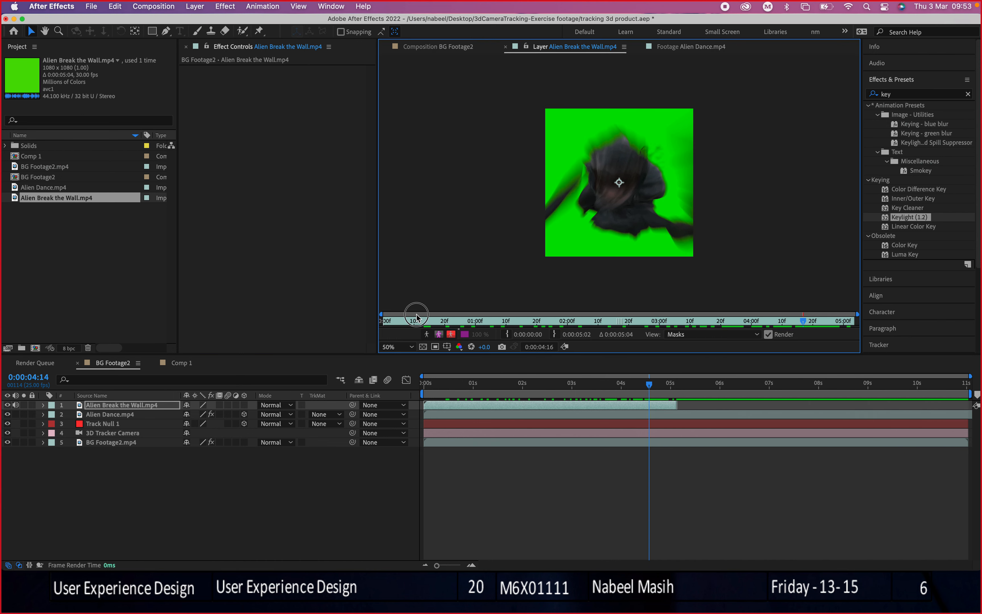
drag(802, 323, 370, 321)
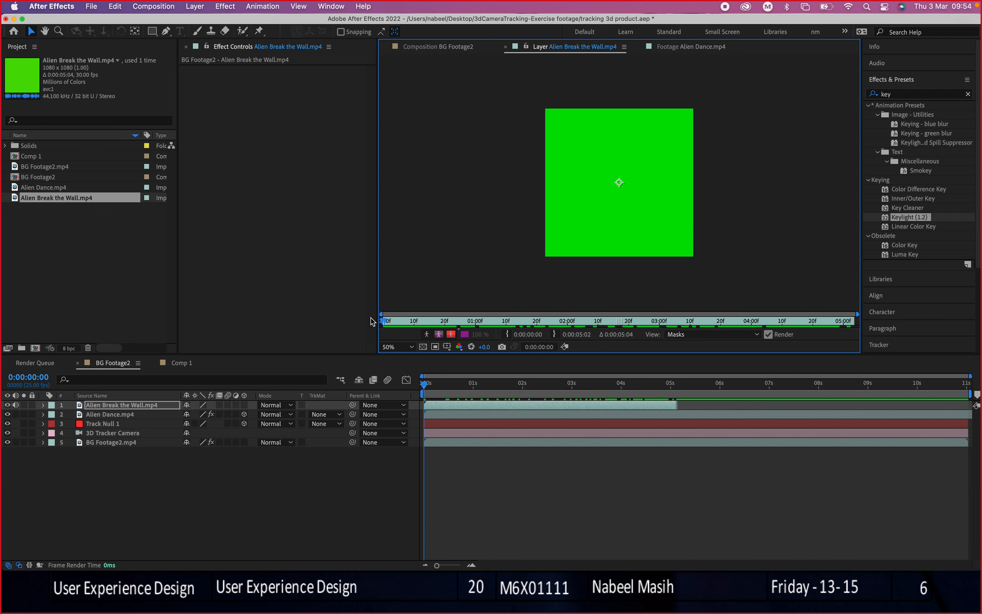
click(428, 47)
Try repositioning the Alien Break the Wall.mp4 layer, then delete it from BG Footage2
drag(616, 124, 570, 154)
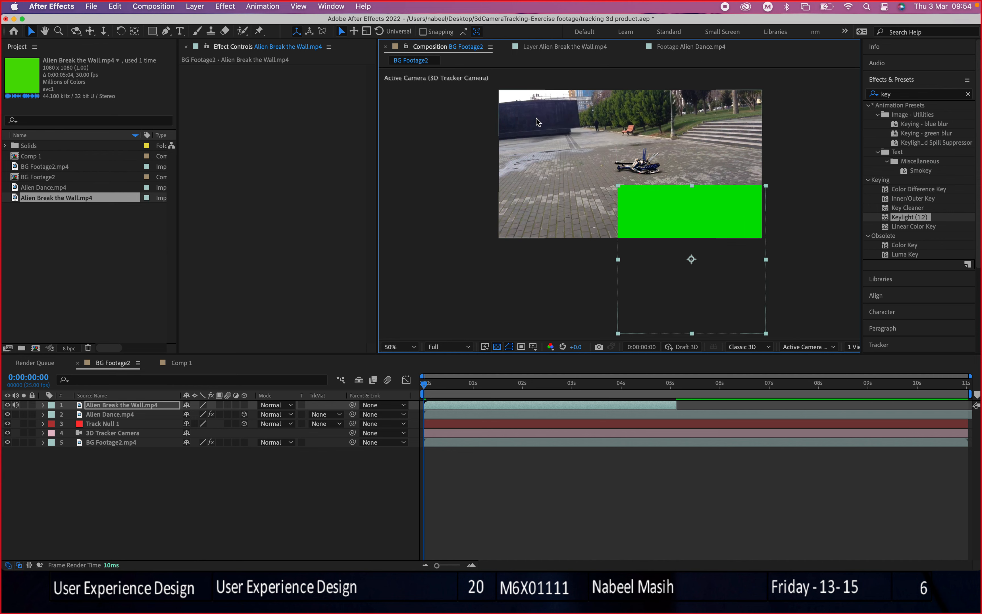
drag(719, 222, 620, 145)
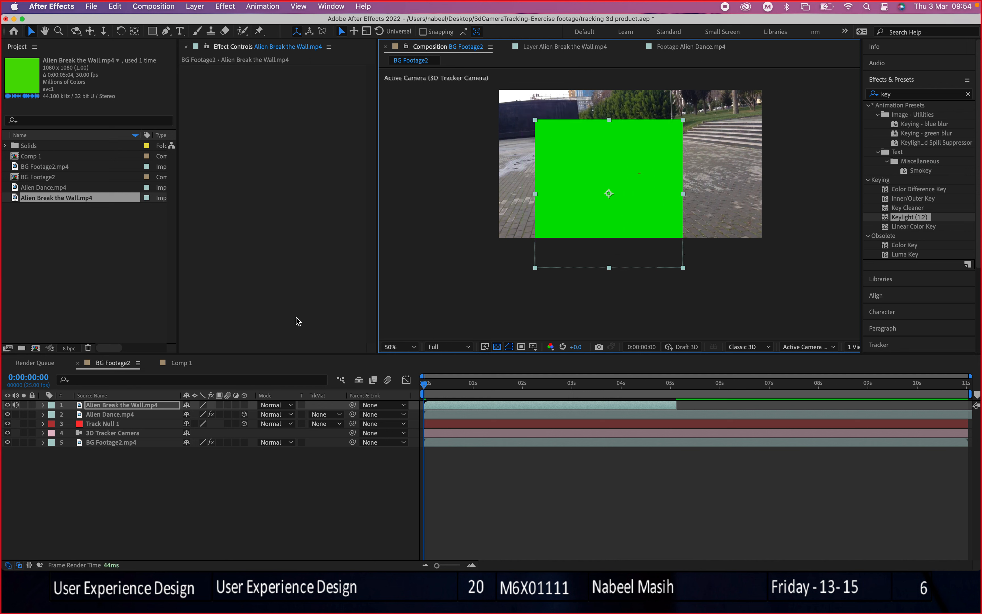
click(81, 408)
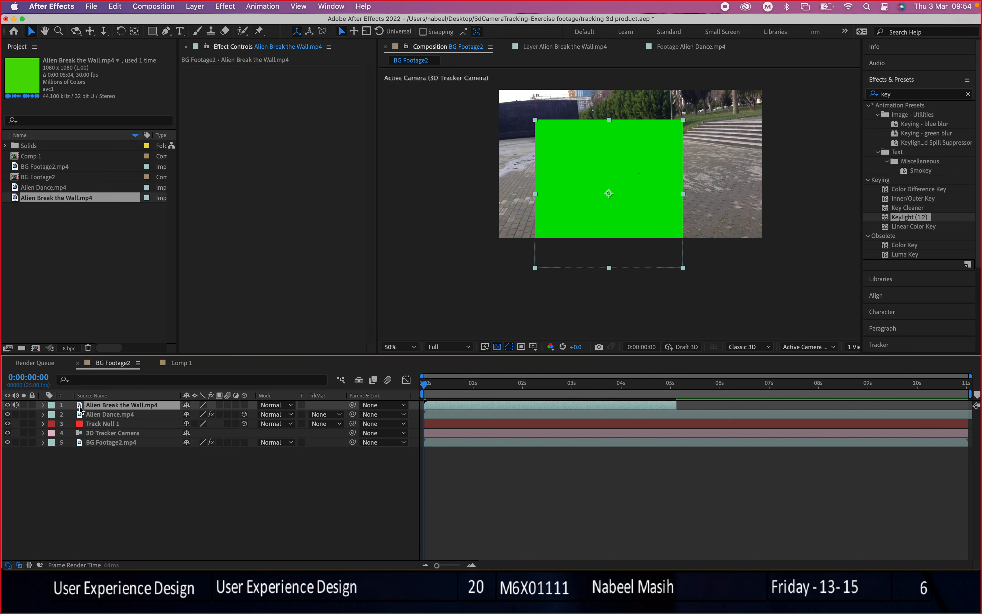
key(Delete)
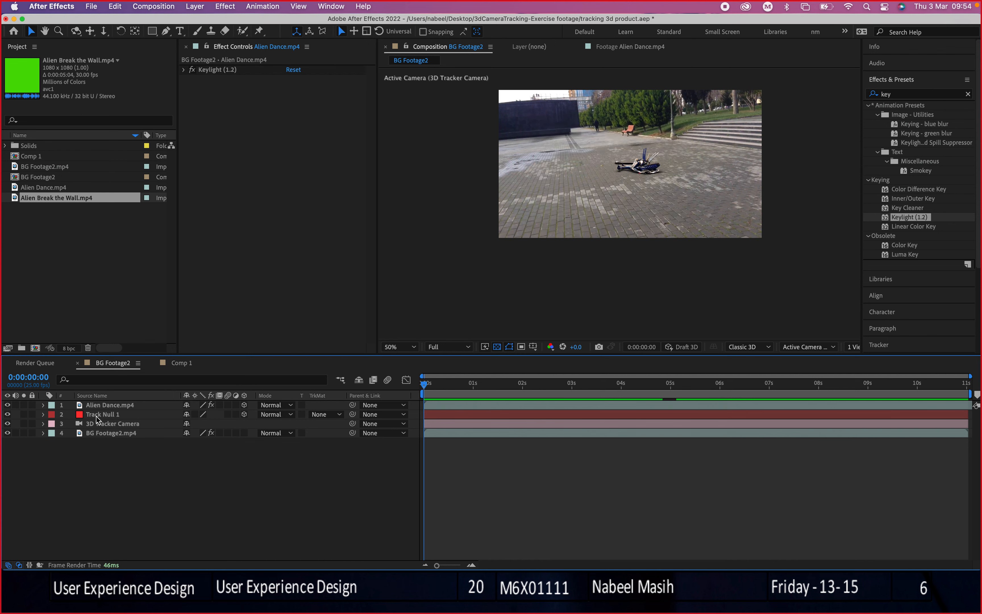
Select the 3D Camera Tracker effect on the BG Footage2.mp4 layer to display its track points
click(98, 432)
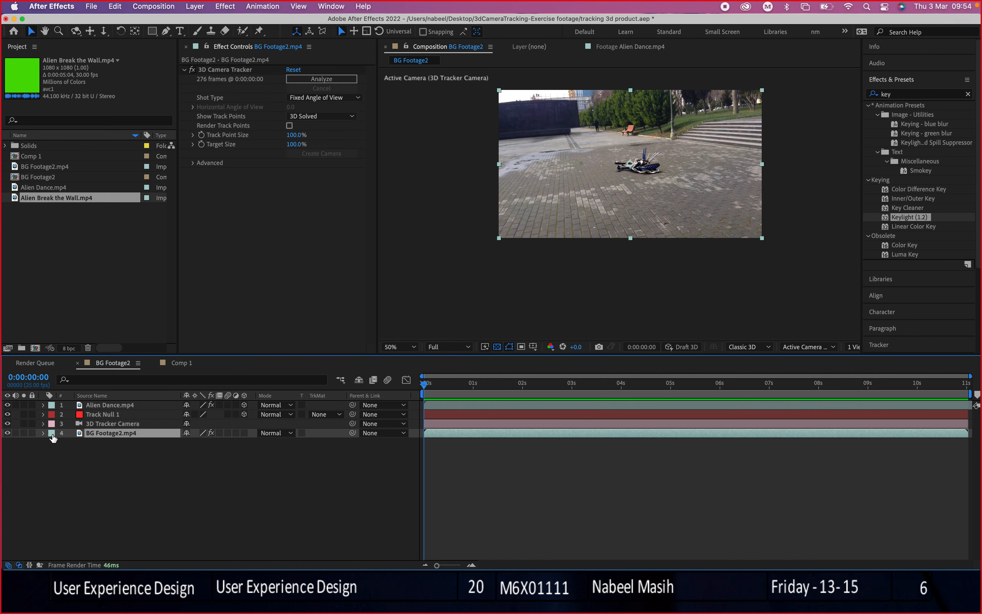
click(65, 445)
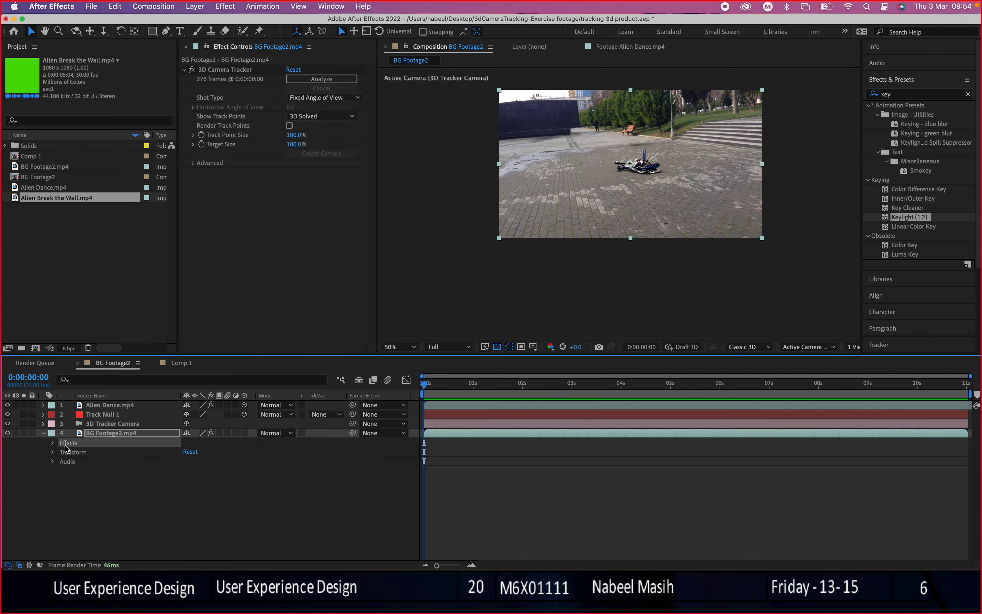
click(94, 452)
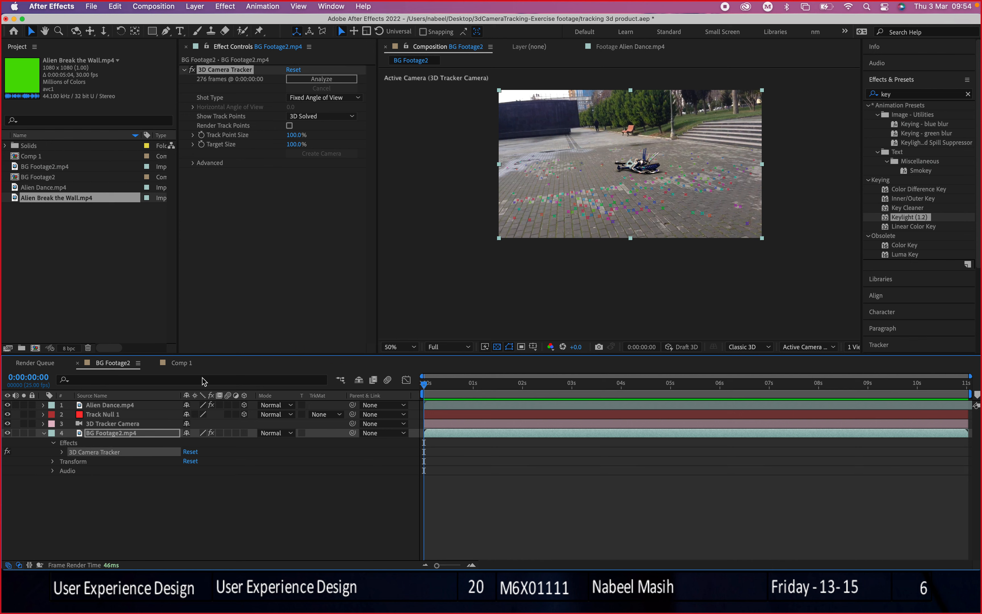
Create a null from the track points at the dark wall's edge and select its layer
scroll(551, 127, down, 4)
scroll(550, 127, up, 5)
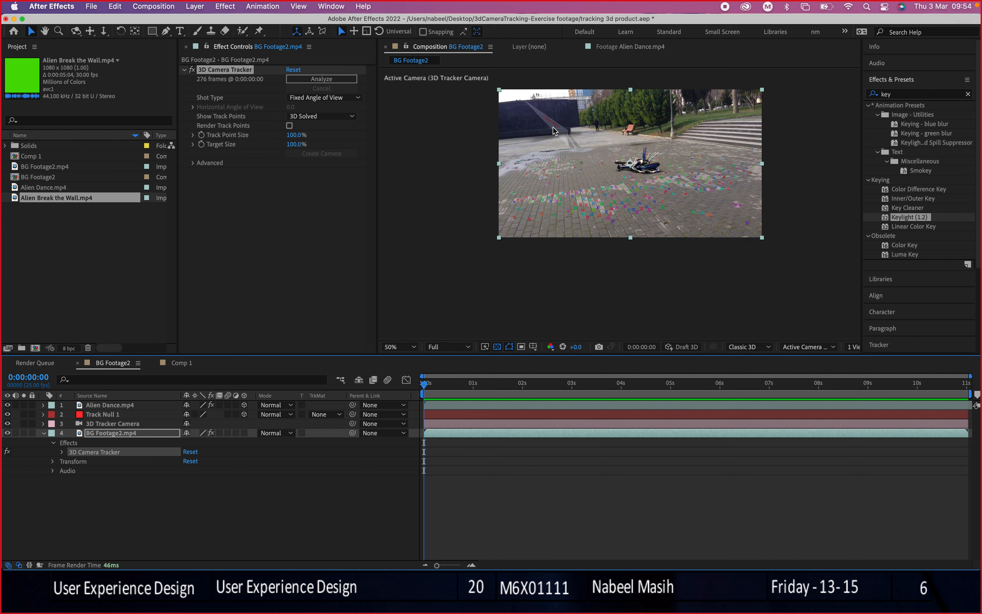
drag(518, 125, 601, 264)
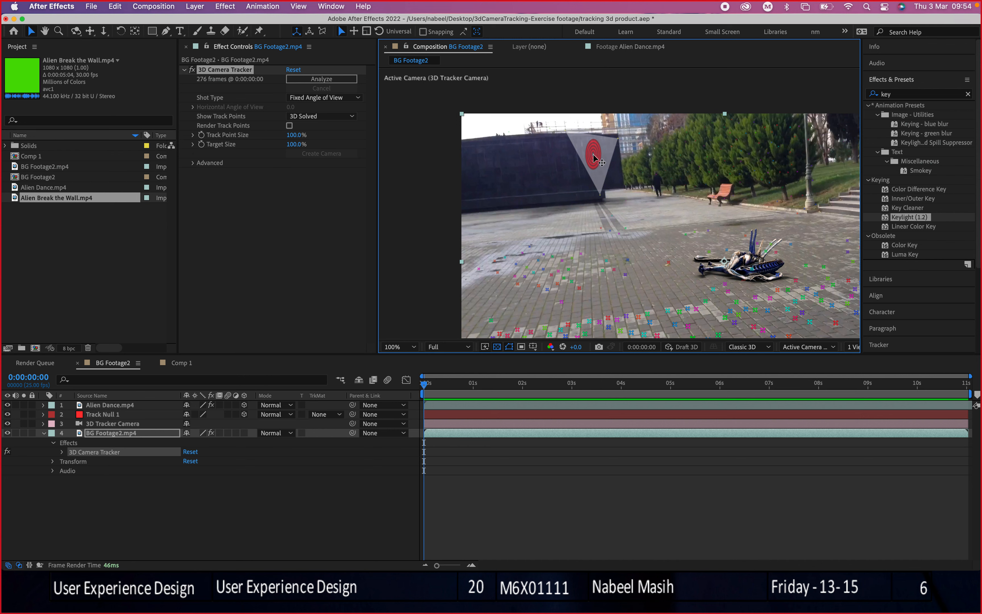
right_click(594, 159)
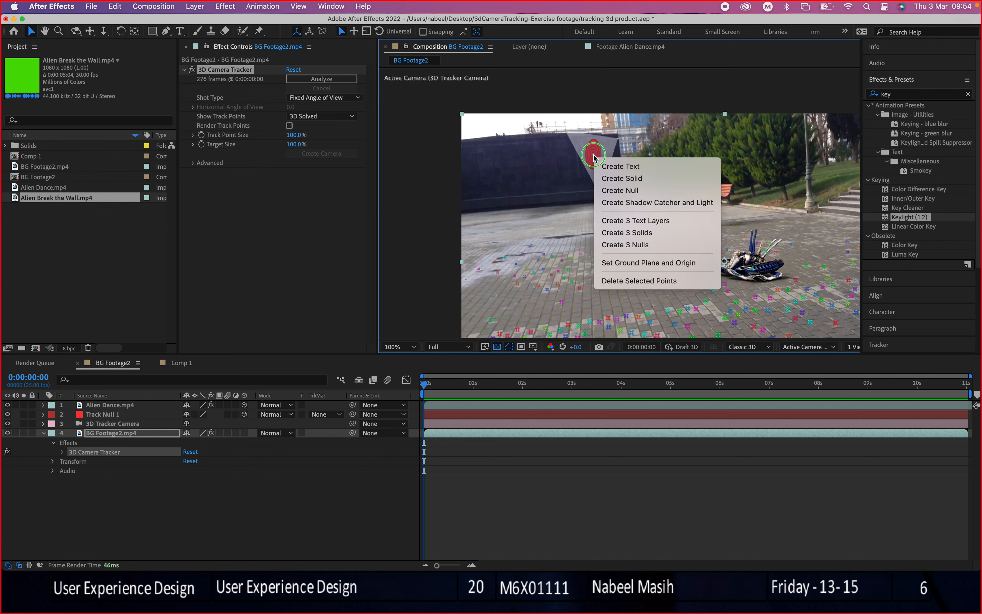
click(625, 190)
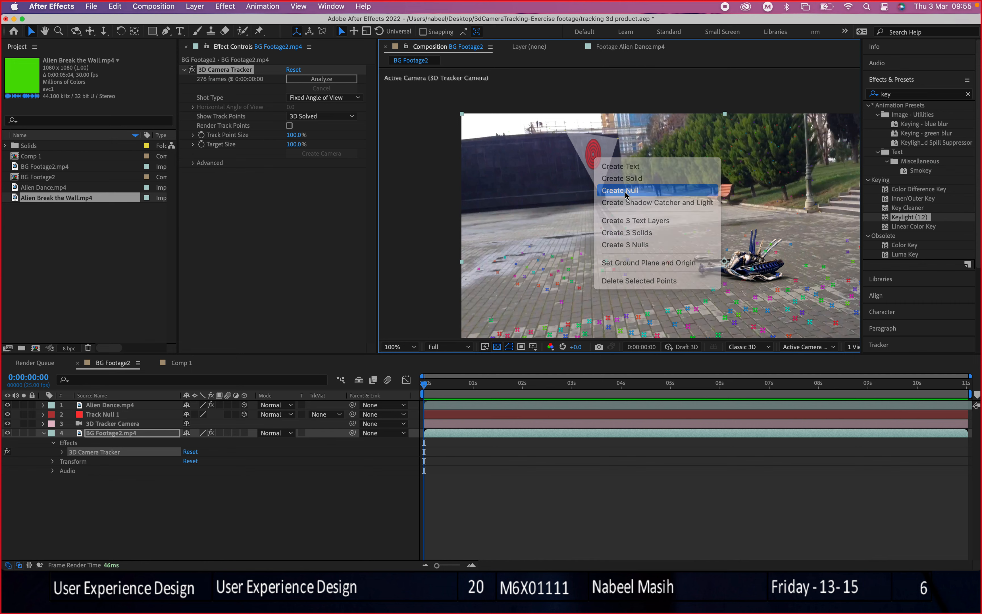
click(102, 405)
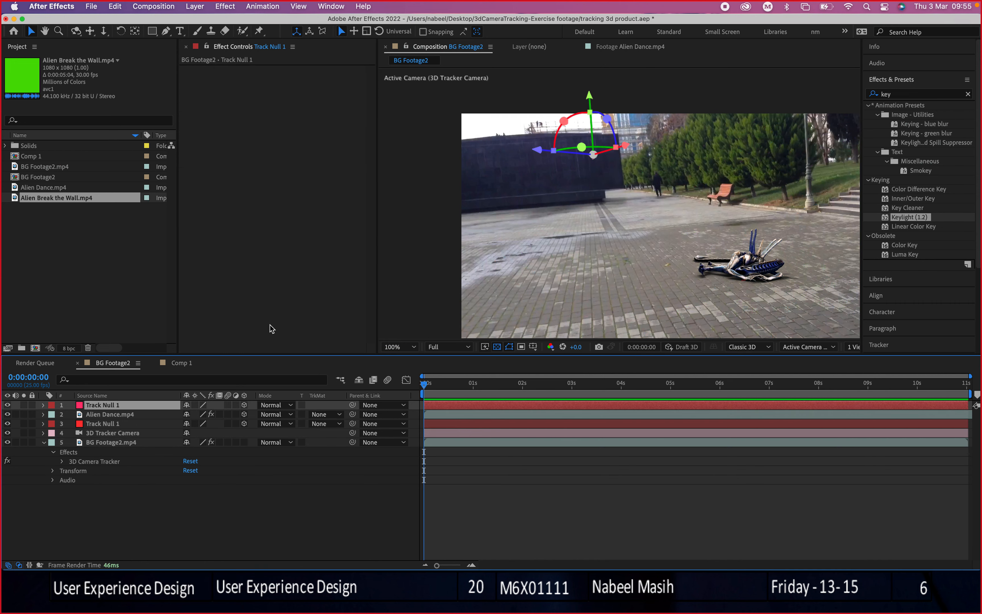
Add Alien Break the Wall.mp4 as the top layer at 0:00:00:00 and move it over the edge of the dark wall
drag(443, 383, 414, 390)
drag(21, 203, 76, 404)
drag(642, 169, 742, 190)
Apply Keylight (1.2) to the Alien Break the Wall.mp4 layer and sample its green background as the Screen Colour
drag(909, 217, 720, 214)
click(305, 140)
click(603, 174)
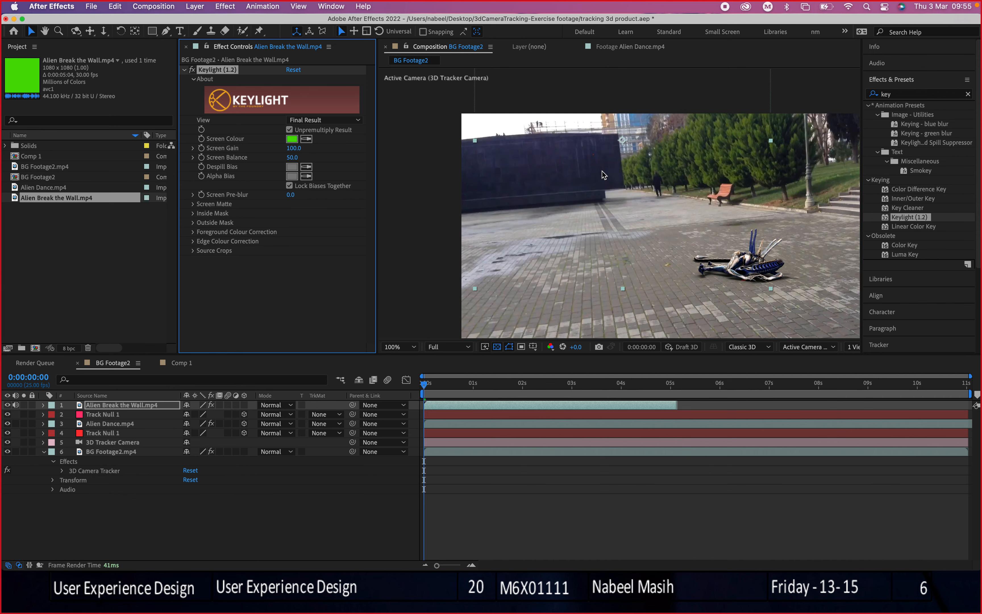
At 0:00:02:07, try shrinking the Alien Break the Wall.mp4 layer onto the dark wall's edge and preview its playback
drag(424, 383, 537, 392)
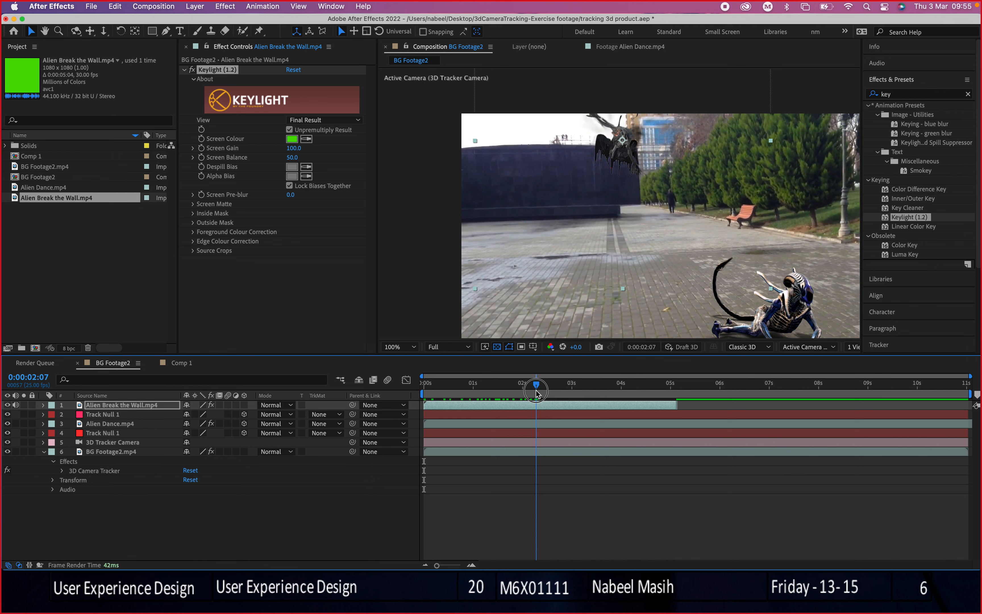
mouse_move(621, 140)
mouse_down()
mouse_move(581, 176)
mouse_move(629, 189)
mouse_move(620, 151)
mouse_up()
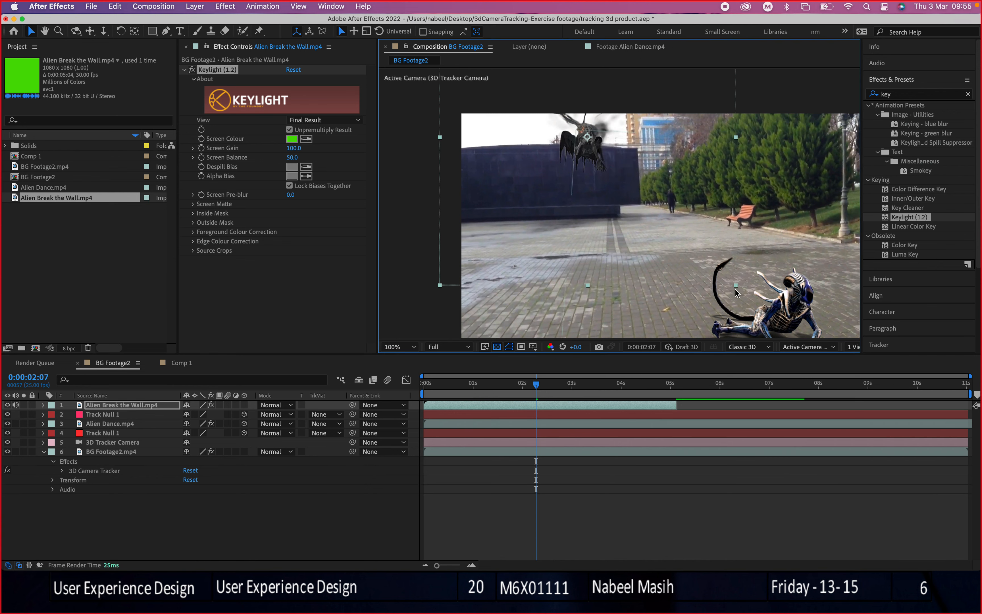
drag(738, 290, 637, 208)
drag(581, 131, 600, 171)
drag(538, 386, 477, 390)
key(space)
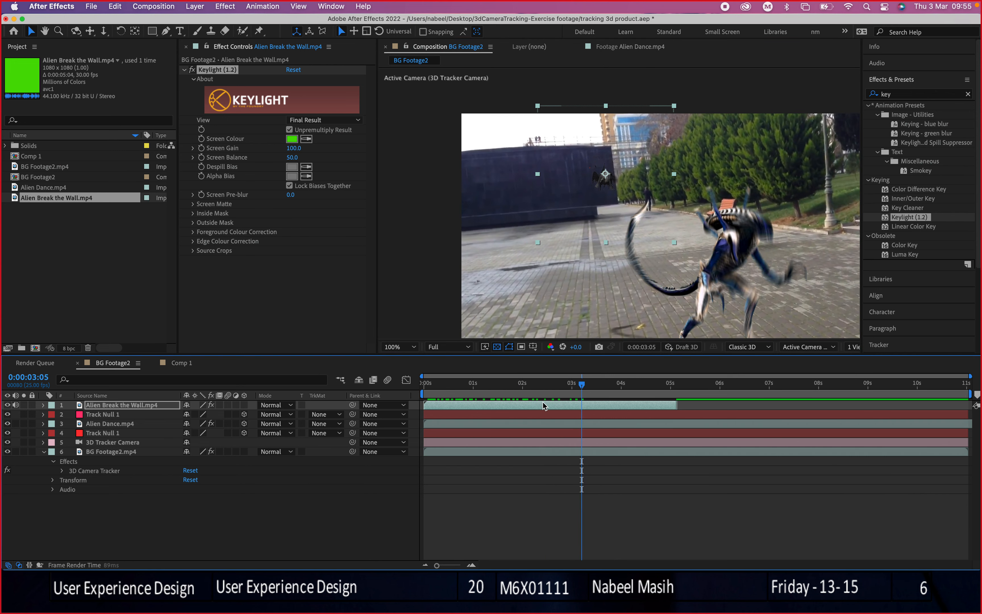
Shift the Alien Break the Wall.mp4 clip to start at about 0:00:05:23, enlarge it and raise it on the wall
drag(463, 404, 750, 405)
drag(581, 384, 741, 382)
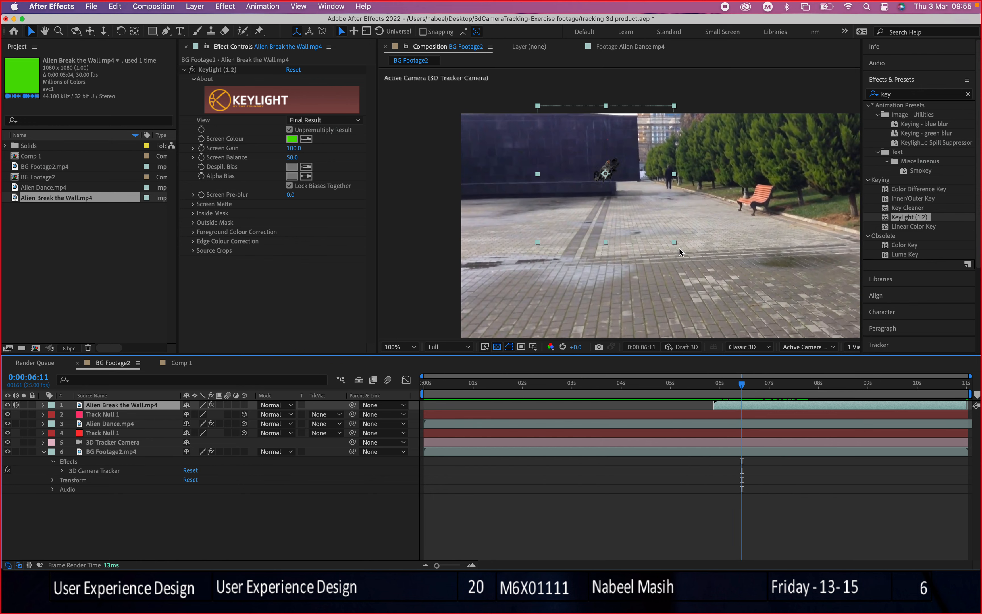
drag(676, 245, 688, 253)
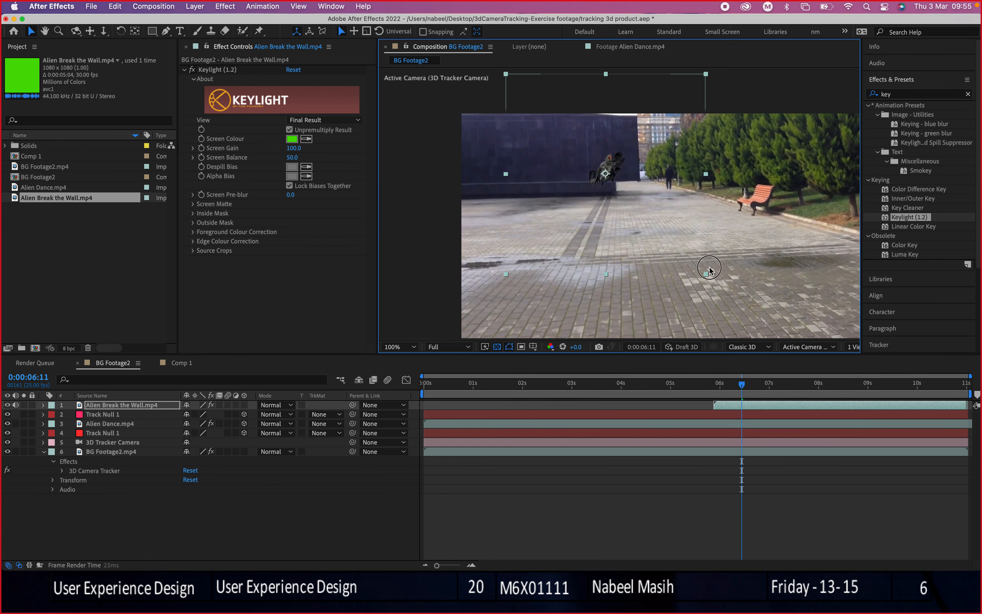
drag(618, 158, 620, 140)
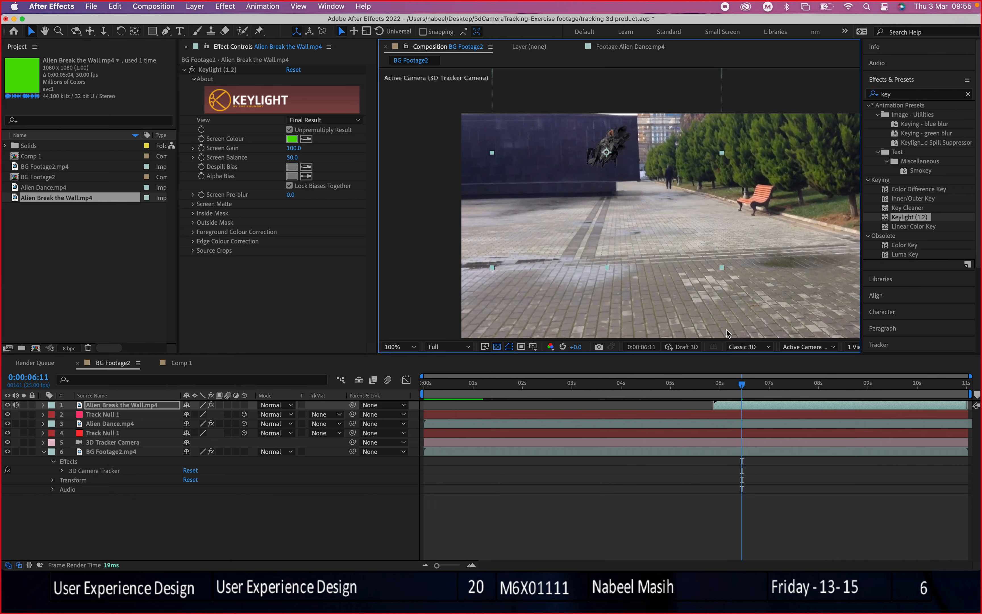
Check the alien against the wall between 0:00:05:12 and 0:00:07:09 and try the Alien Break the Wall.mp4 layer as 3D
mouse_move(699, 383)
mouse_down()
mouse_move(652, 382)
mouse_move(776, 385)
mouse_move(691, 386)
mouse_up()
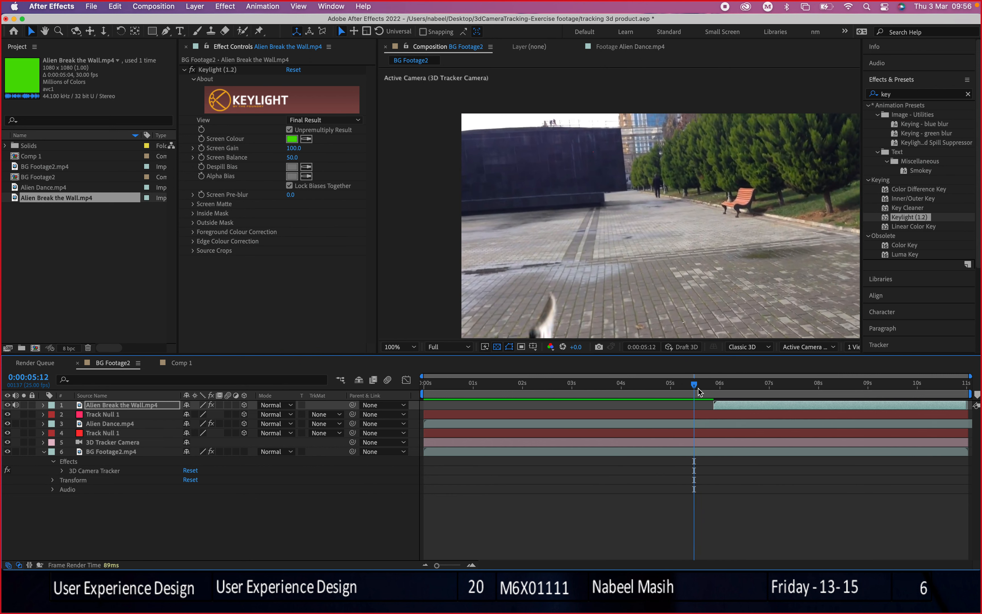
drag(694, 384, 788, 384)
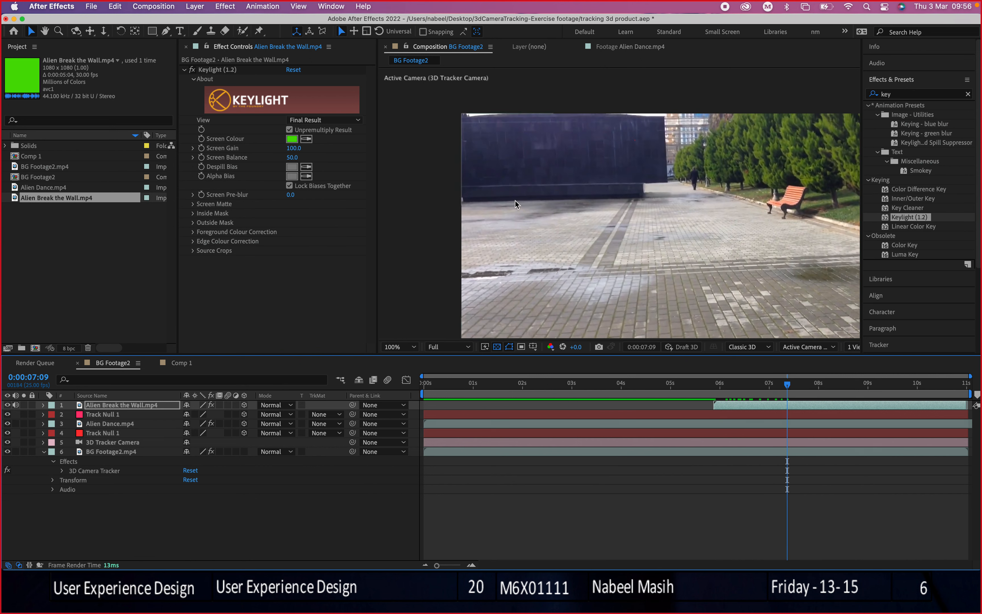
scroll(517, 204, down, 1)
mouse_move(727, 385)
mouse_down()
mouse_move(718, 385)
mouse_move(749, 387)
mouse_move(735, 385)
mouse_up()
click(744, 408)
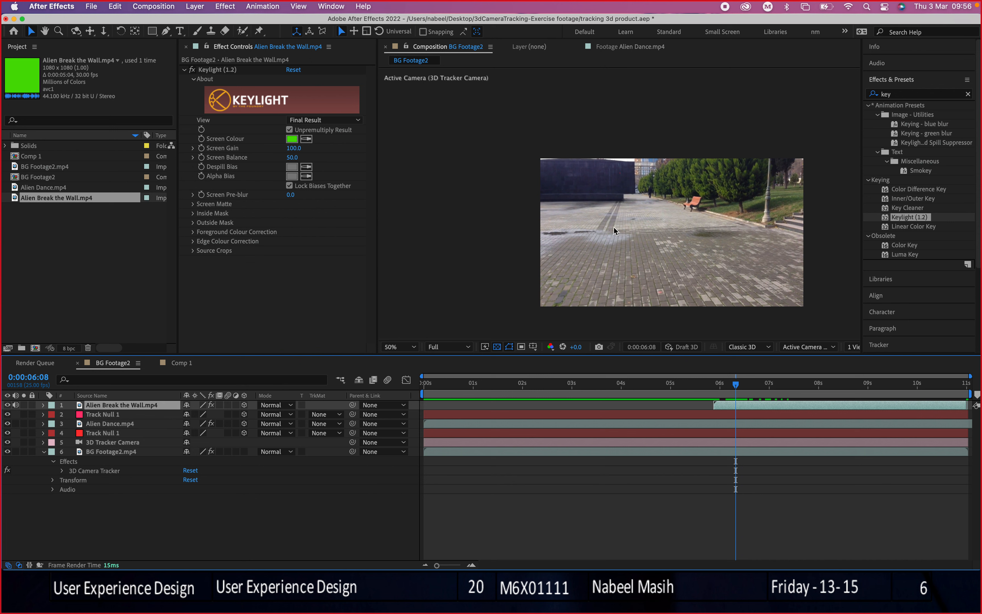
scroll(615, 268, down, 7)
scroll(615, 269, up, 2)
scroll(671, 267, up, 6)
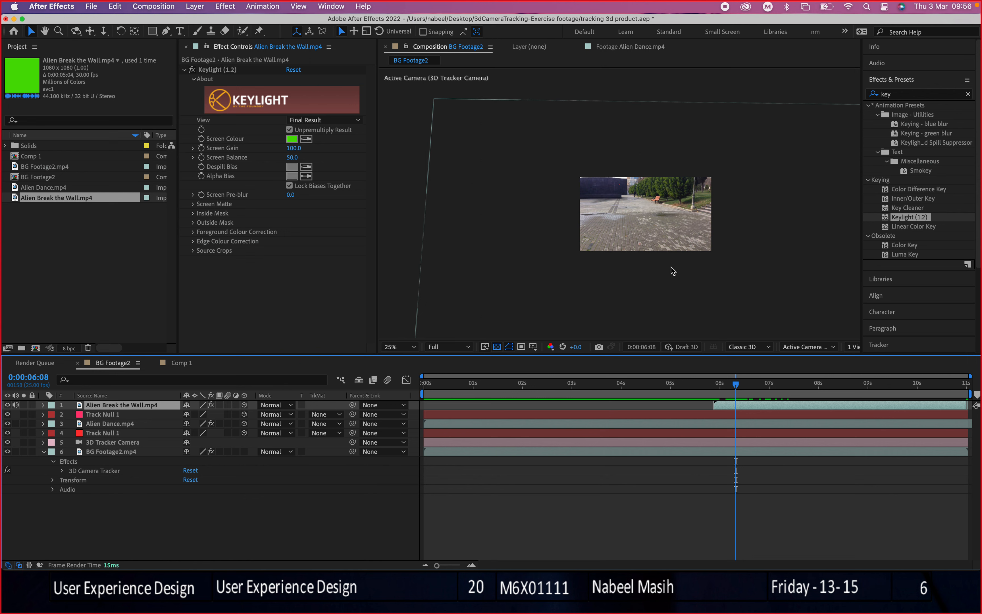
Delete the Alien Break the Wall.mp4 layer and add the clip again as a fresh top layer
click(99, 413)
click(101, 406)
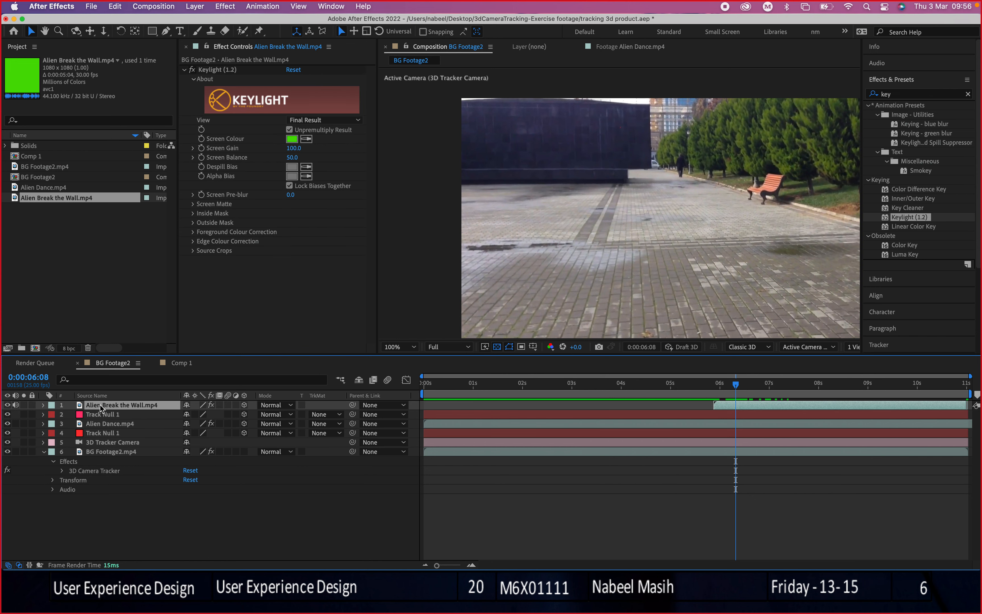
key(Delete)
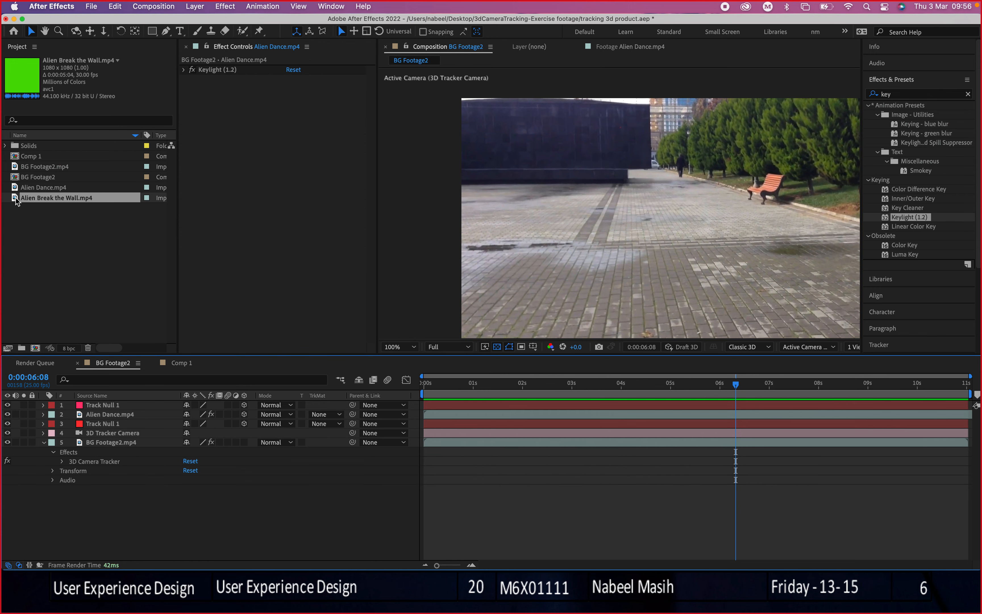
drag(14, 199, 81, 406)
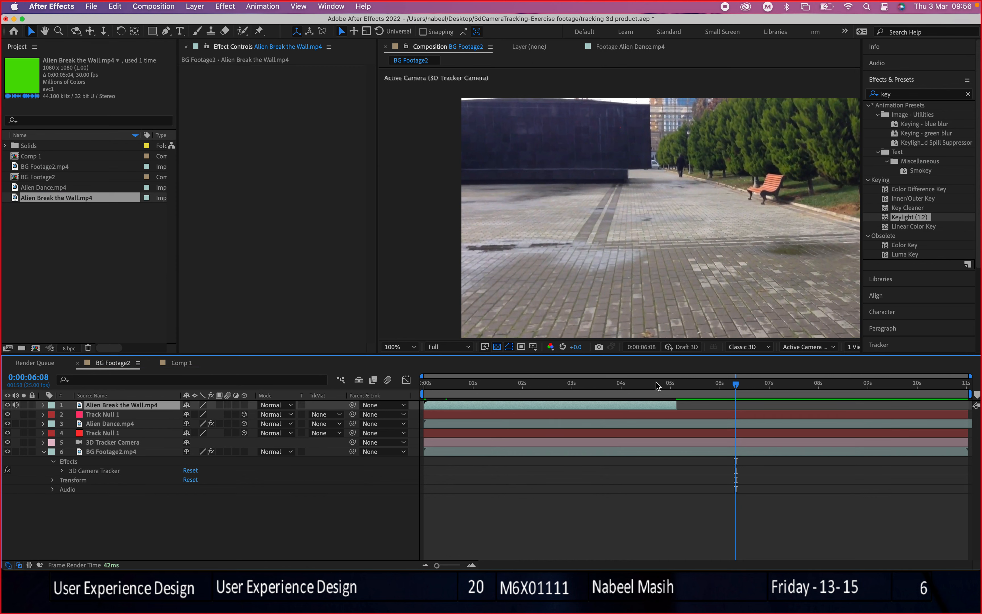
At 0:00:02:13, make the Alien Break the Wall.mp4 layer 3D and shrink it over the dark wall's edge
click(548, 383)
click(243, 405)
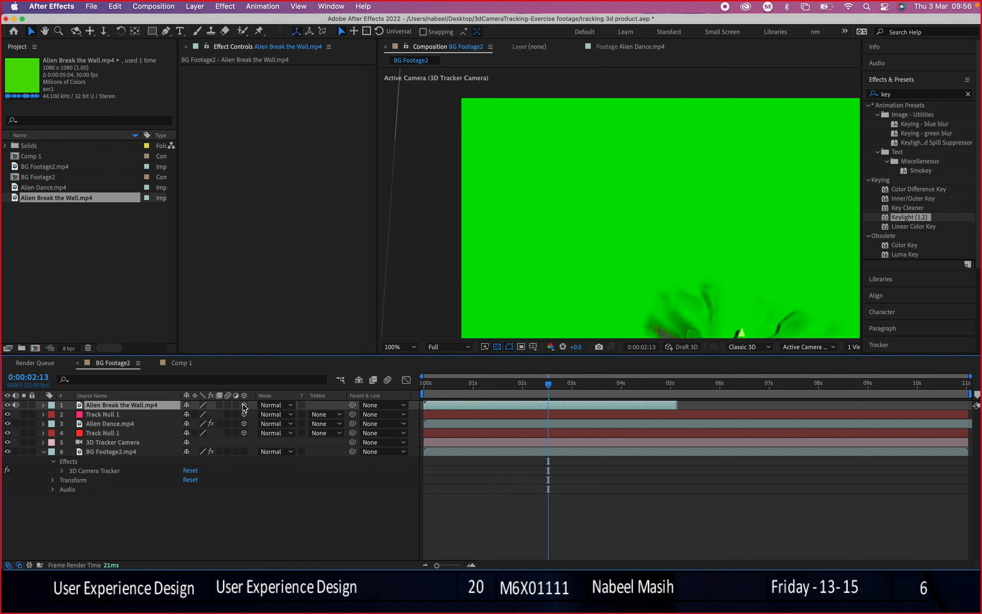
scroll(574, 219, down, 4)
drag(632, 199, 614, 157)
drag(720, 304, 597, 191)
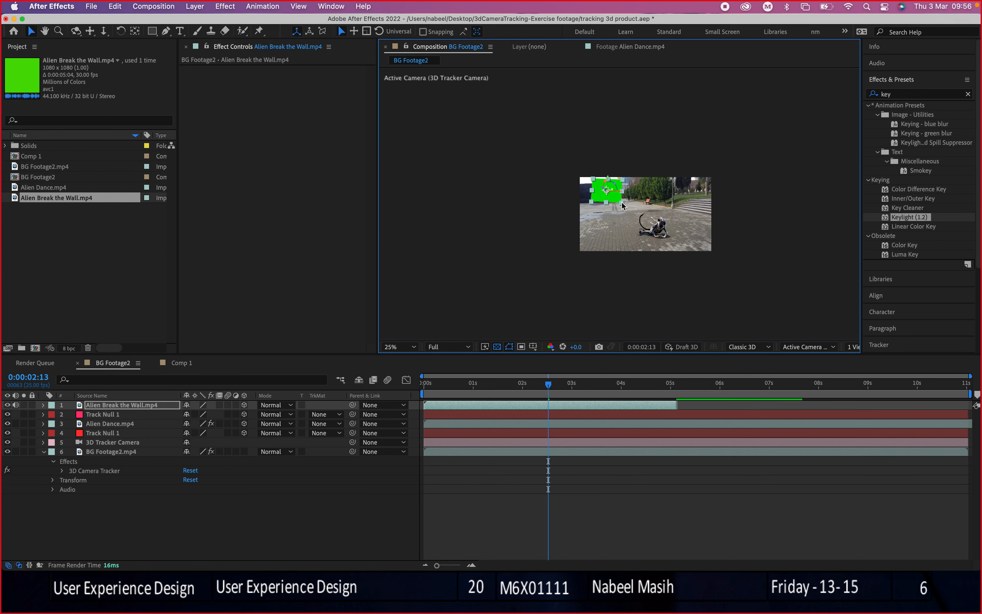
scroll(624, 208, up, 4)
mouse_move(621, 202)
mouse_down()
mouse_move(631, 230)
mouse_move(620, 261)
mouse_move(619, 202)
mouse_move(638, 221)
mouse_move(611, 197)
mouse_move(620, 200)
mouse_up()
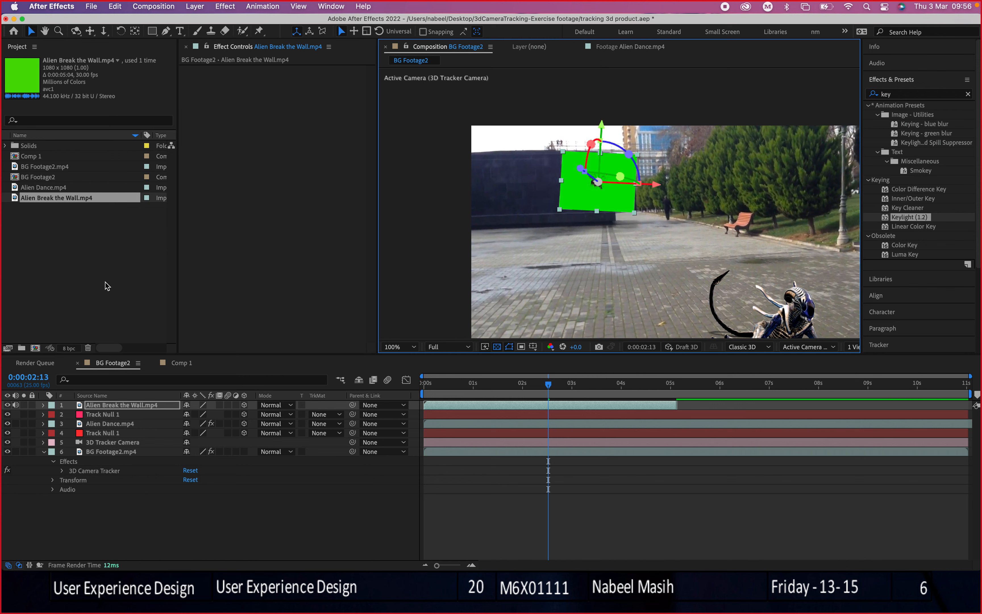
Copy the Position of the wall's Track Null 1 to the Alien Break the Wall.mp4 layer
click(97, 419)
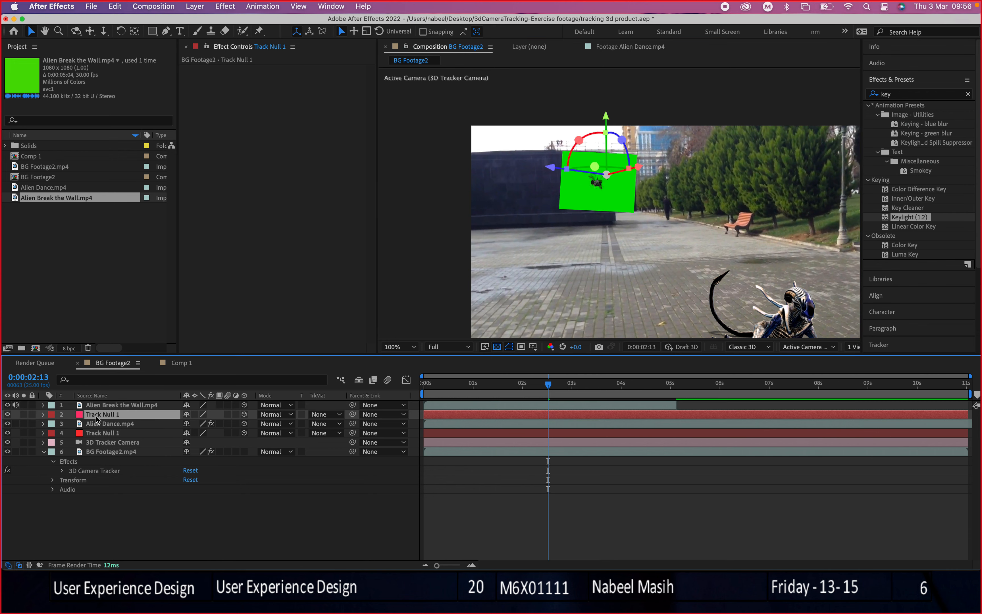
key(p)
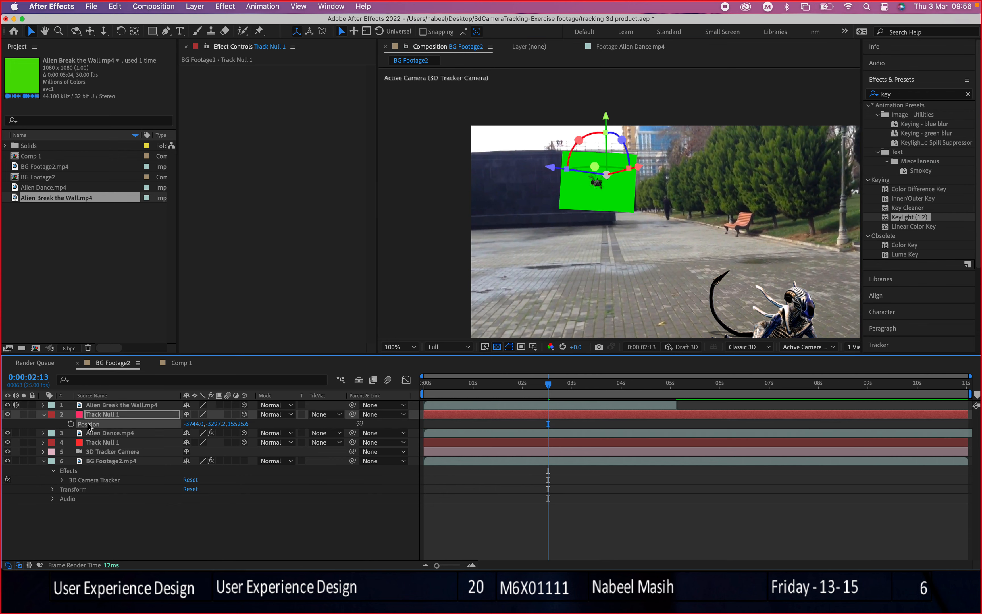
click(108, 406)
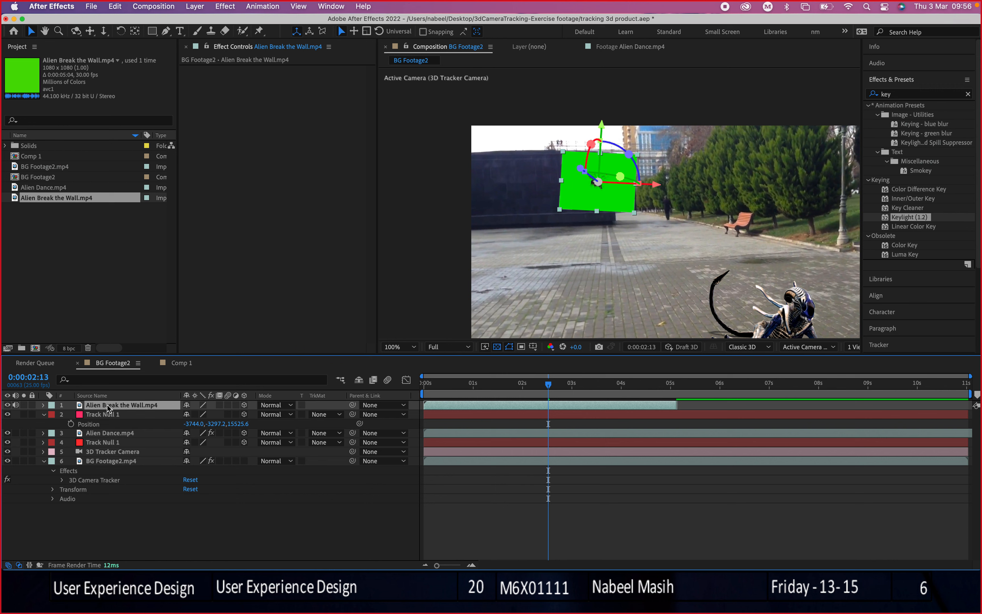
key(ctrl+v)
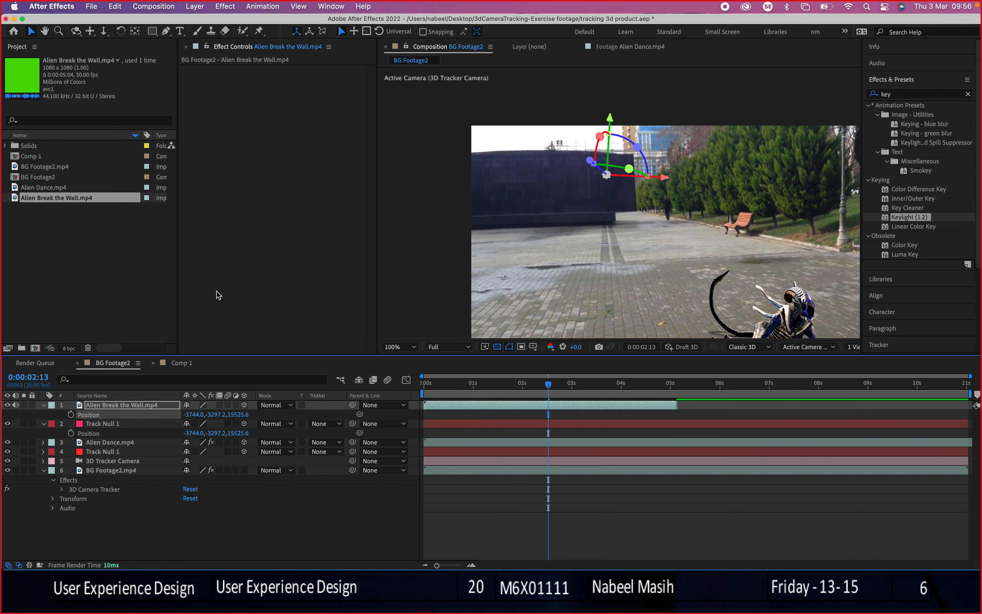
Scale the Alien Break the Wall.mp4 layer to 145.3, 113.0, 1405.3% in its Transform properties
click(645, 210)
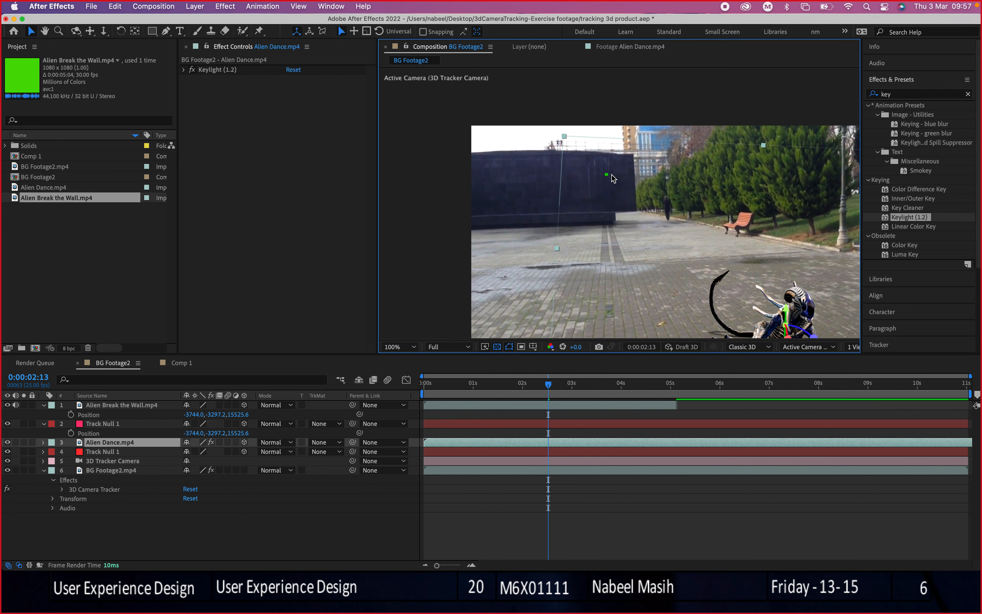
click(116, 405)
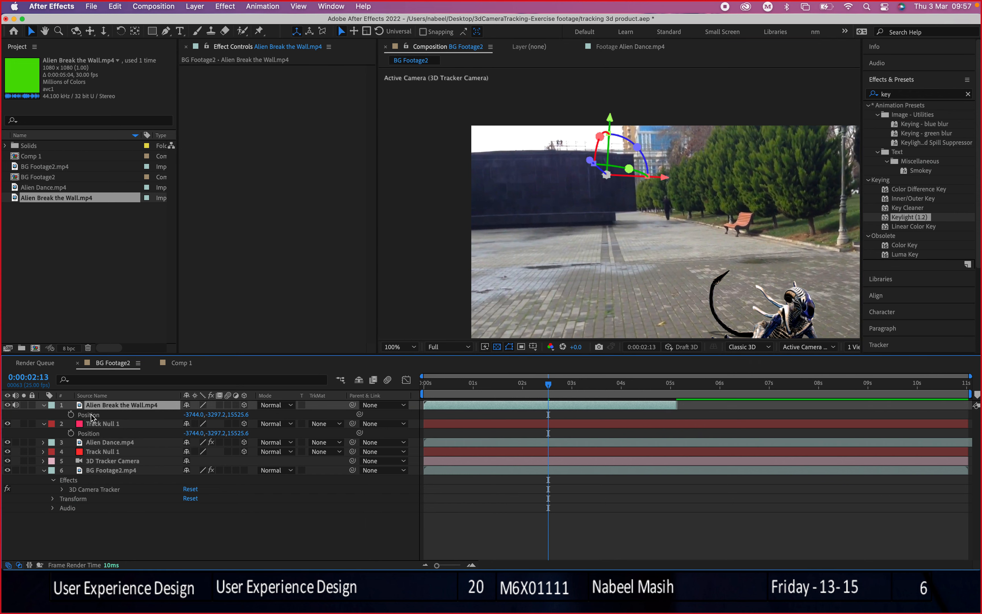
click(44, 405)
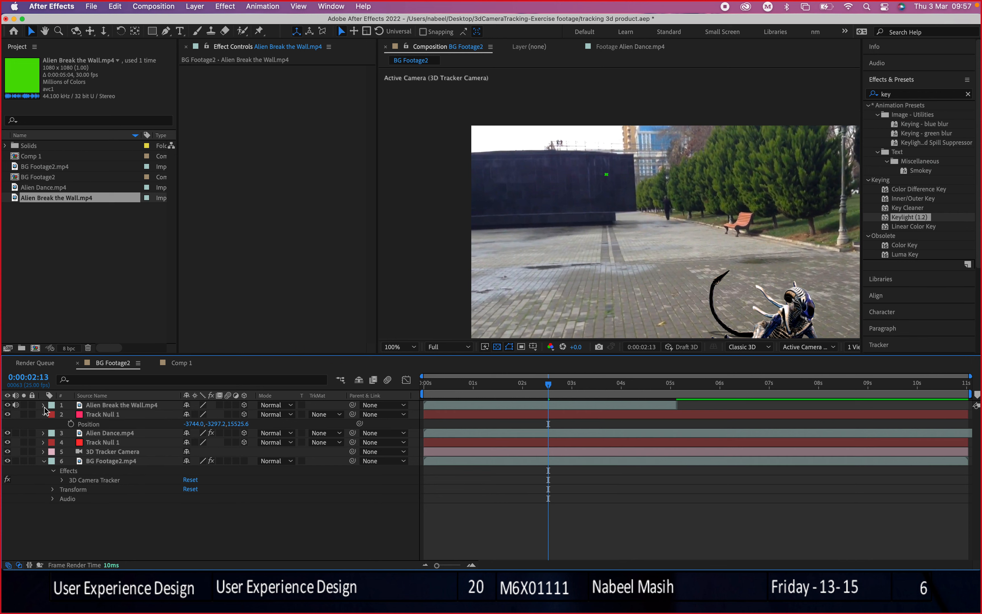
click(44, 406)
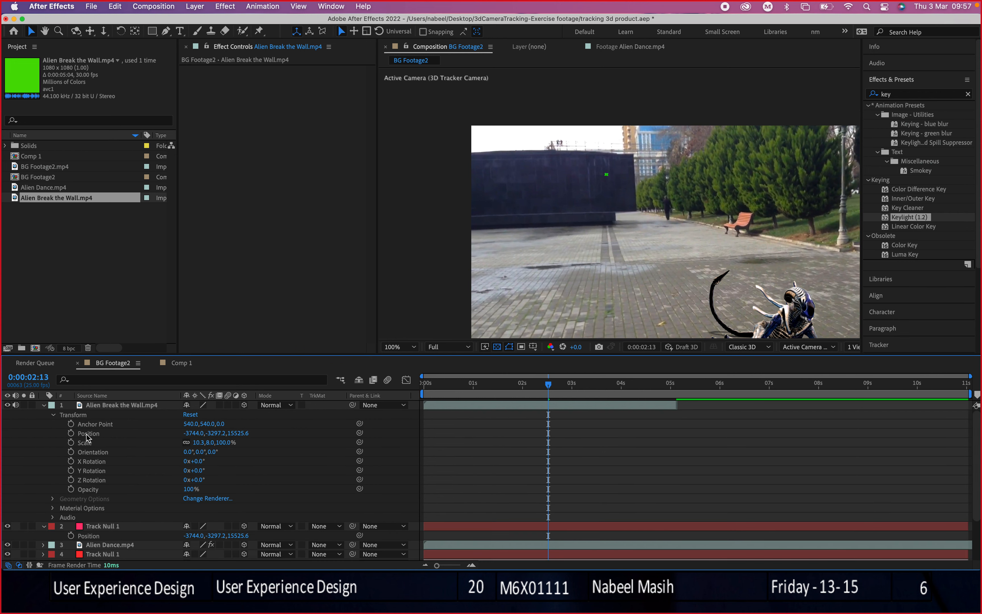
click(87, 444)
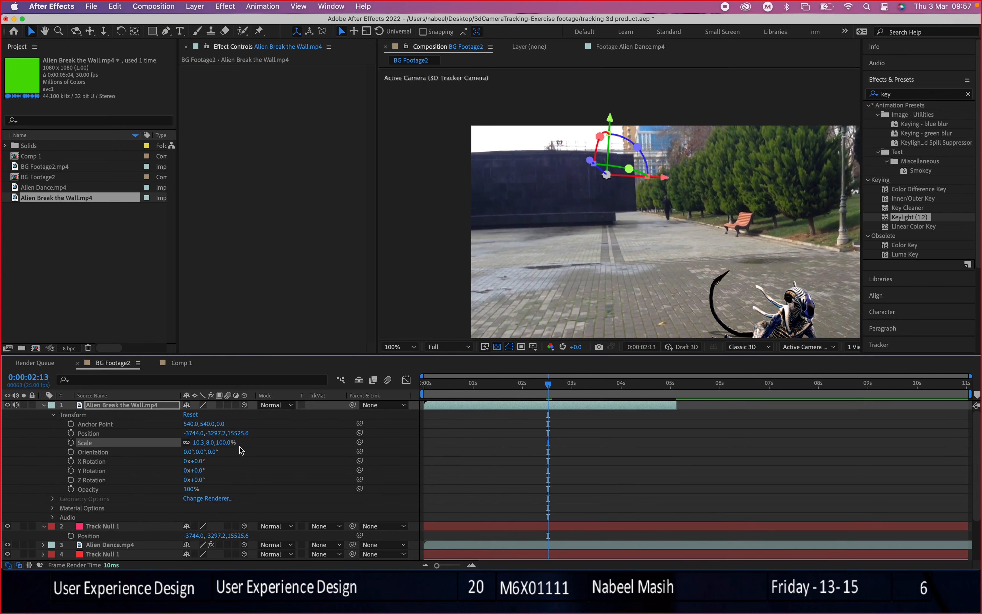
drag(210, 445, 274, 449)
Shift the clip to start at about 0:00:05:23 and, at 0:00:09:05, scale it to 249.4, 194.0, 2412.2%
drag(474, 387, 887, 402)
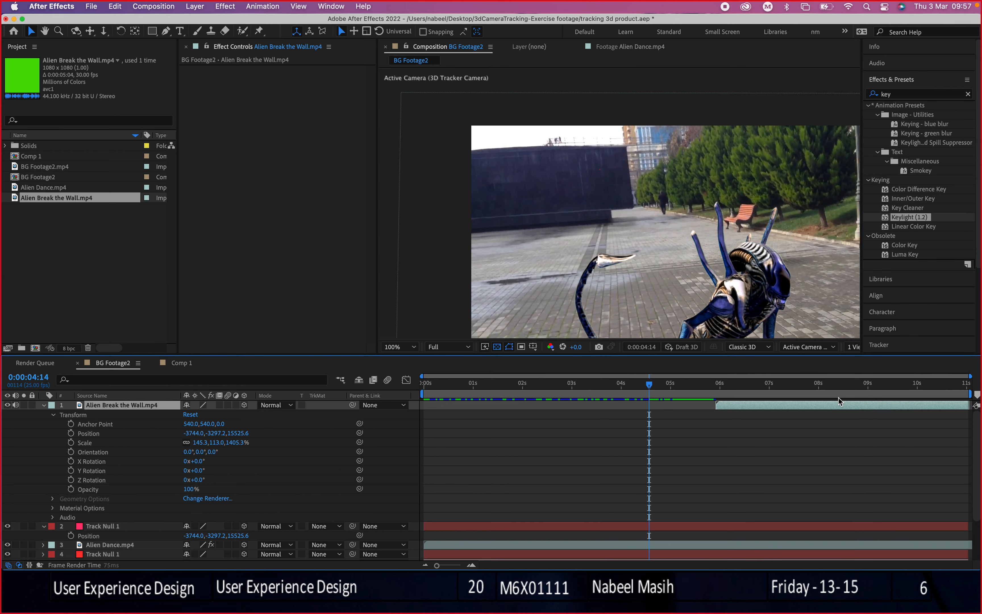
drag(649, 383, 878, 389)
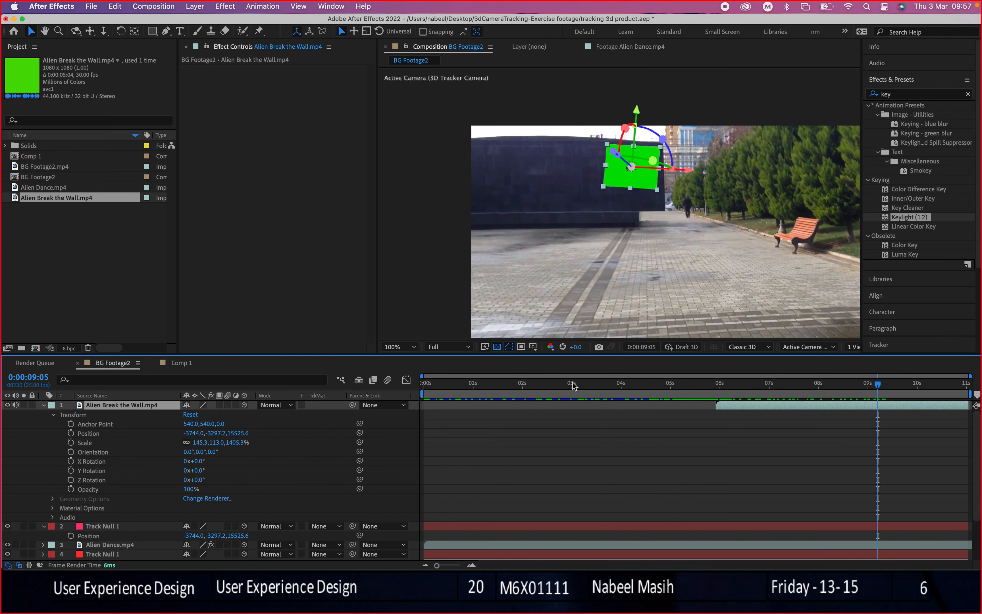
drag(217, 447, 262, 446)
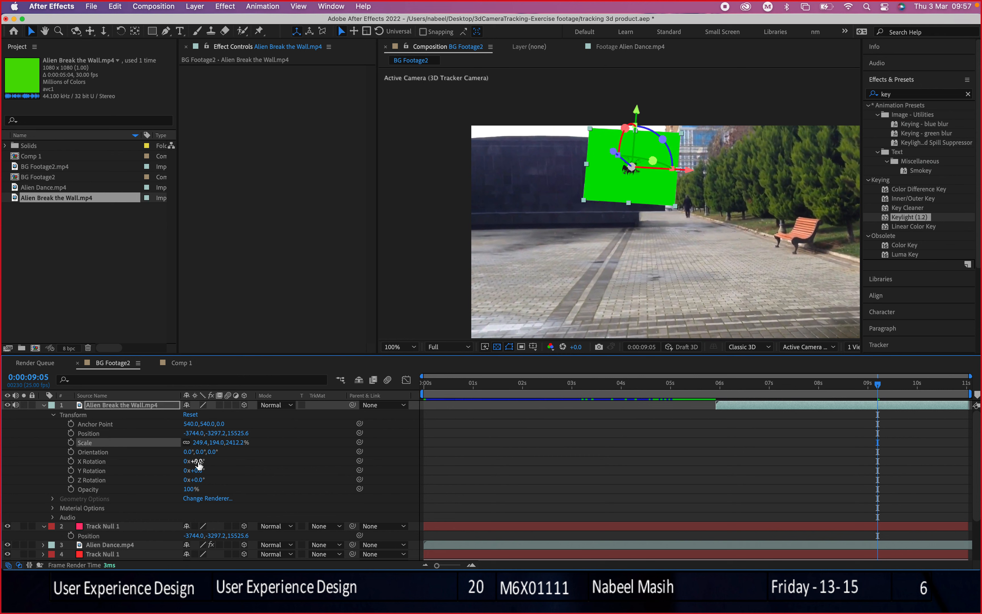
Move the layer to position -4126.6, -2948.0, 15525.6 on the wall and scale it to 347.1, 270.0, 3356.9%
drag(636, 116, 636, 129)
drag(681, 184, 665, 183)
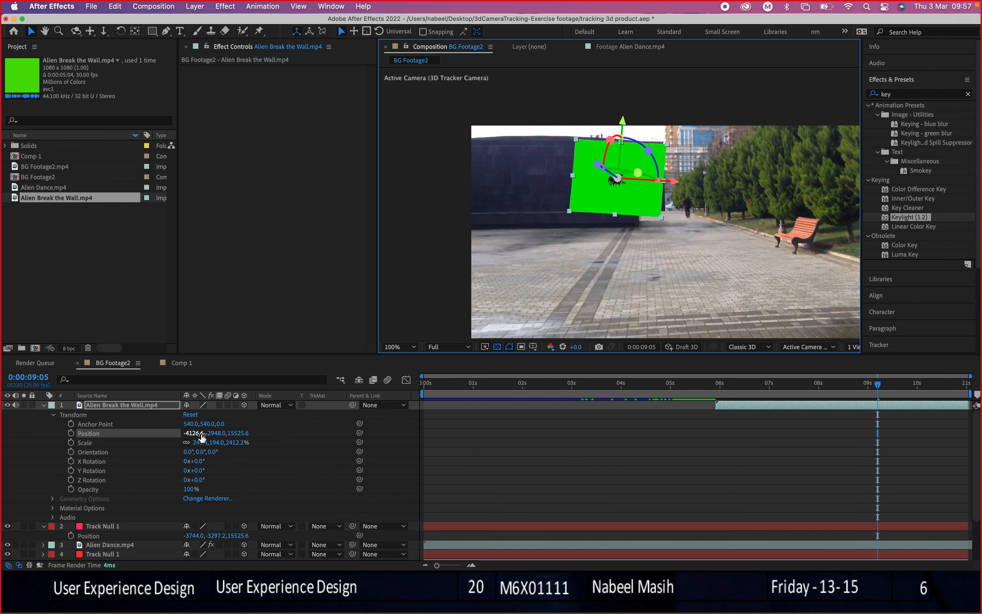
drag(216, 447, 261, 448)
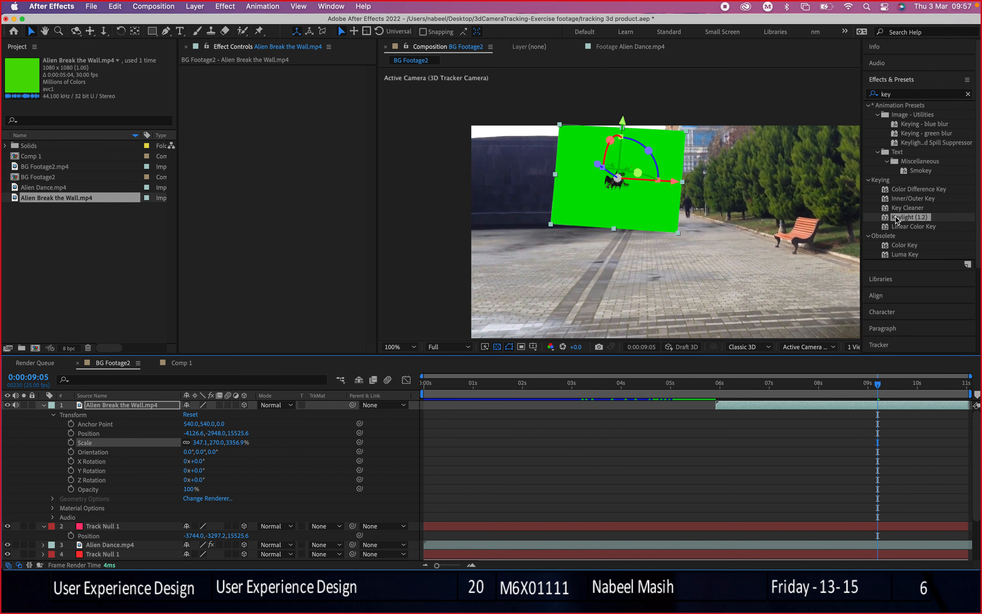
Apply Keylight (1.2) to the re-added Alien Break the Wall.mp4 layer and sample its green as the Screen Colour
drag(901, 218, 655, 213)
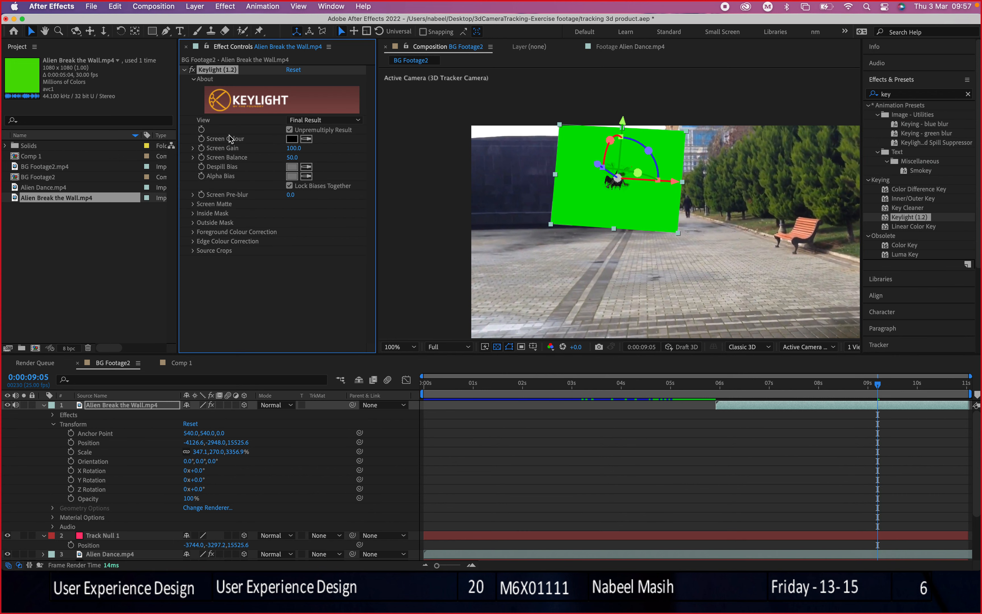
click(311, 140)
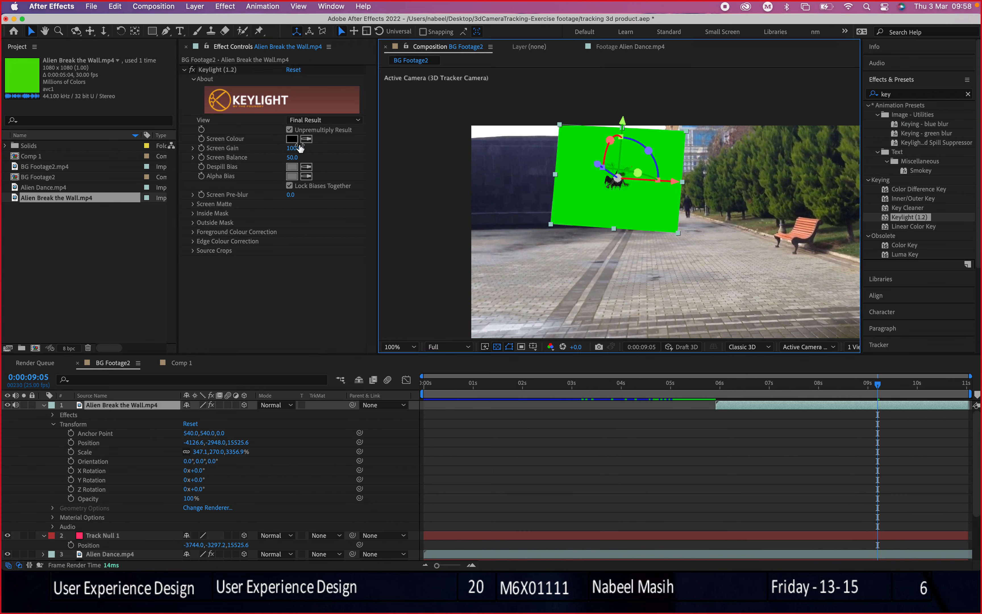
click(570, 186)
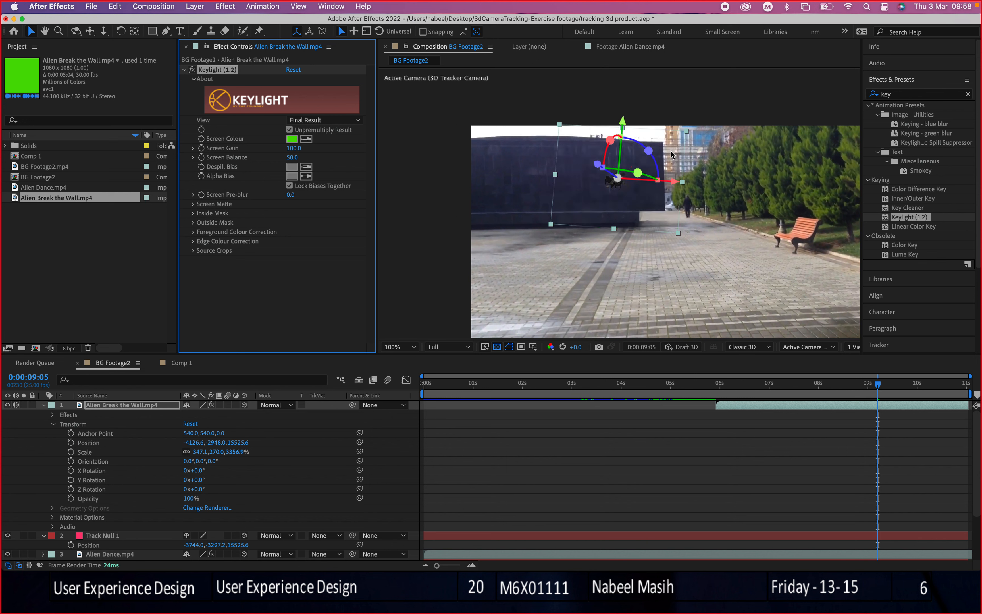
Deselect the layer and review the keyed alien on the wall from the clip's start to 0:00:10:11
click(676, 102)
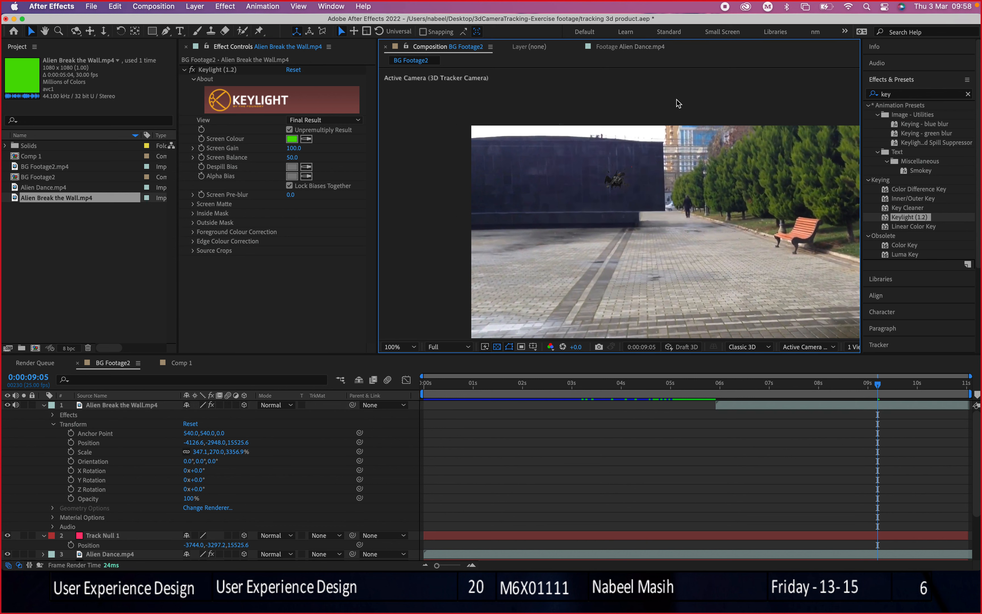
click(714, 385)
drag(715, 389, 940, 396)
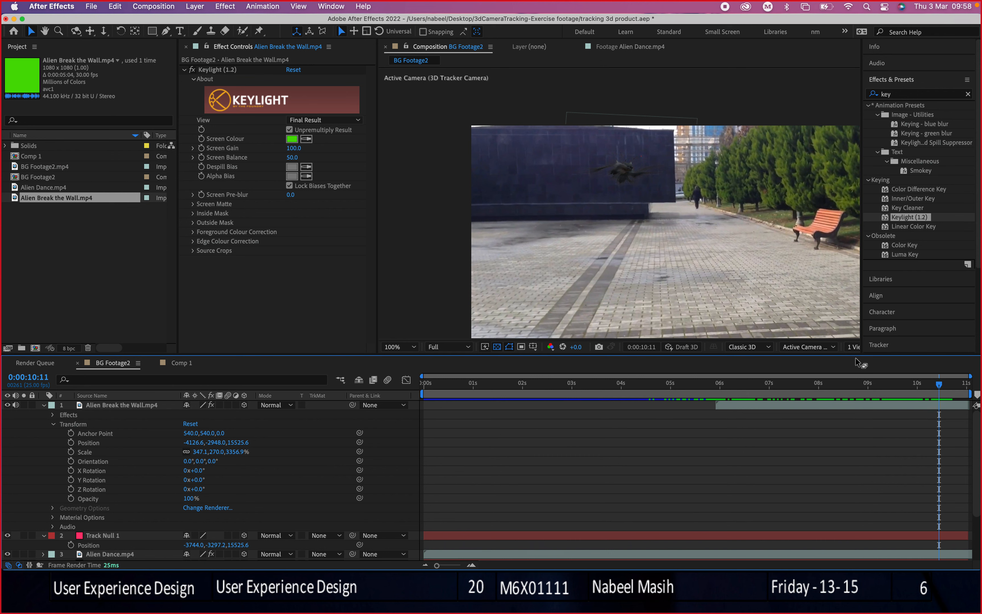
Start keyframing the alien layer's Scale at 0:00:10:11, and at 0:00:10:13 enlarge it to 1289.2, 1003.0% in X and Y
mouse_move(941, 389)
mouse_down()
mouse_move(583, 394)
mouse_move(939, 408)
mouse_up()
click(71, 452)
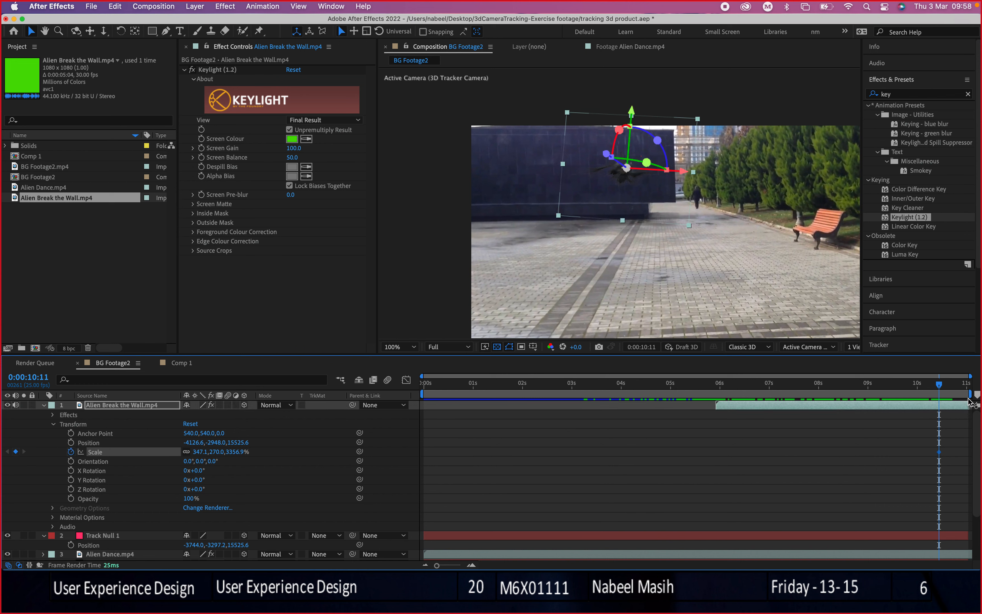
click(941, 388)
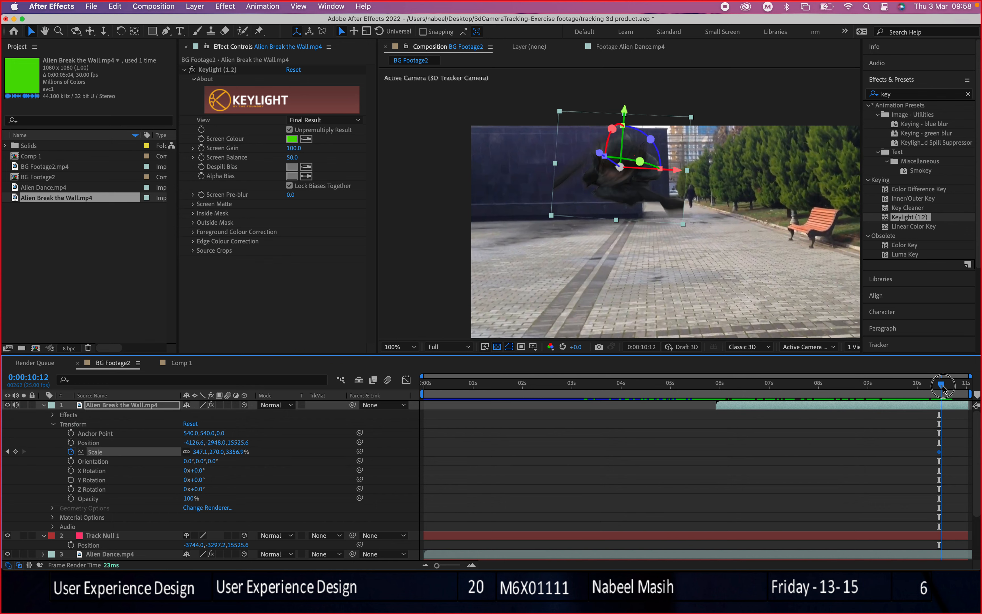
drag(943, 388, 943, 389)
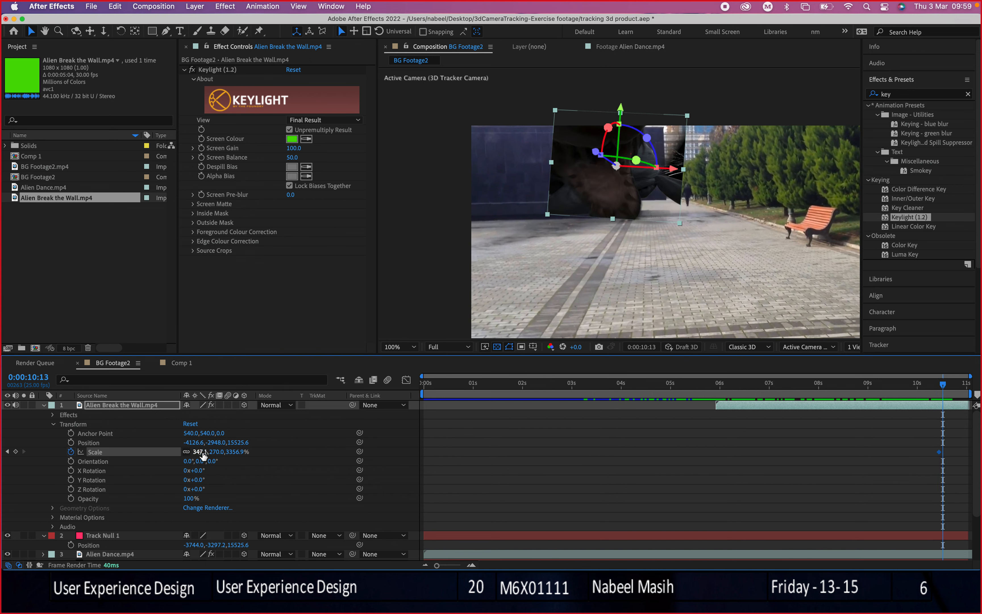
drag(214, 452, 614, 452)
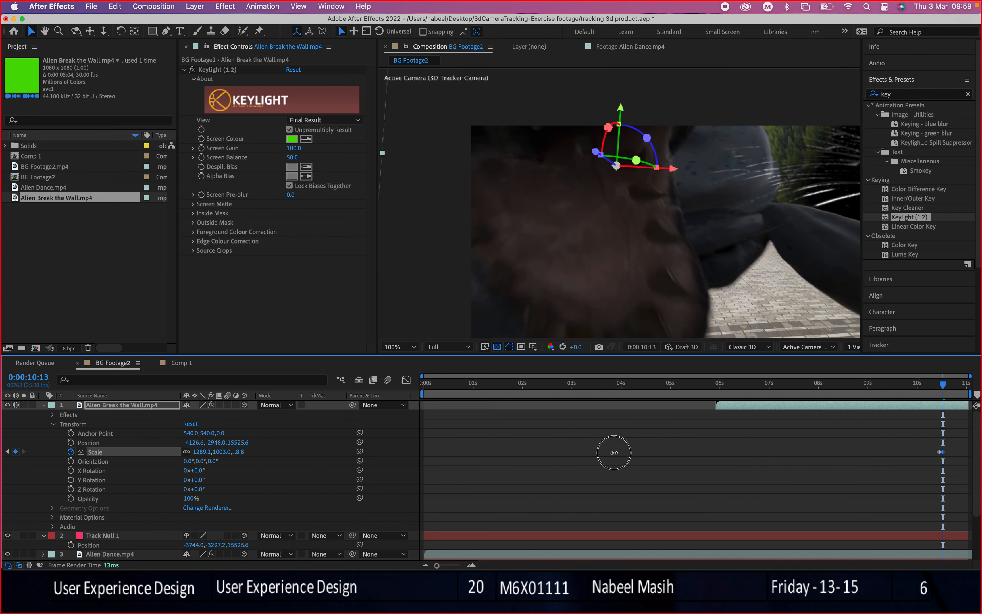
mouse_move(940, 389)
mouse_down()
mouse_move(815, 391)
mouse_move(952, 400)
mouse_move(937, 399)
mouse_move(941, 385)
mouse_up()
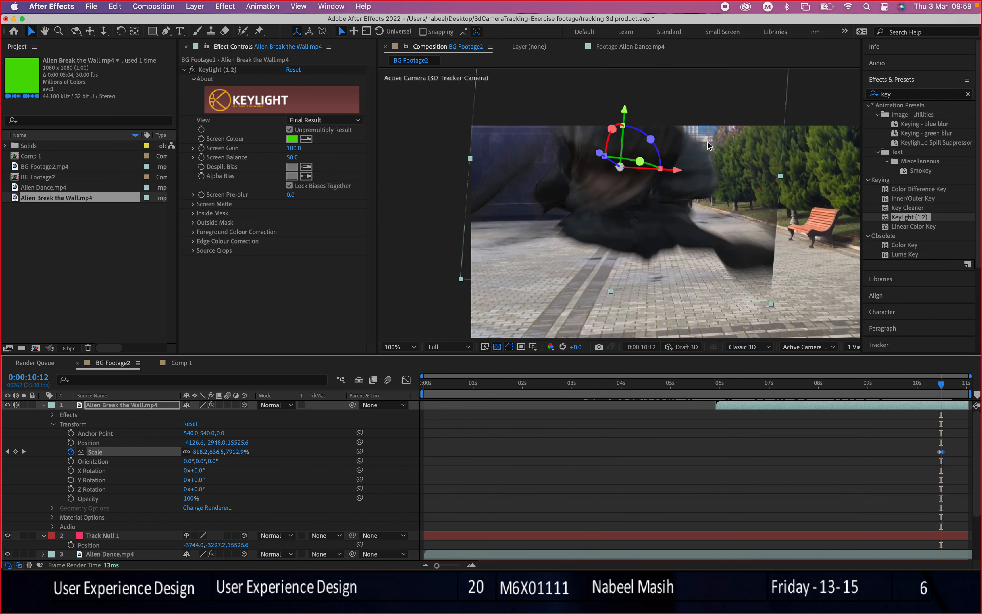
drag(932, 384, 838, 383)
click(740, 292)
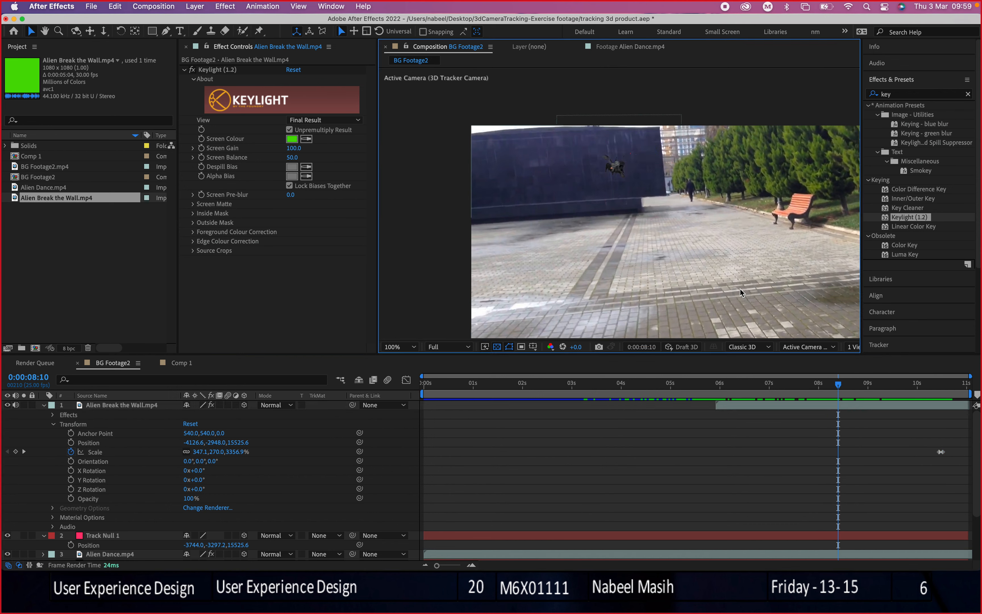
click(786, 405)
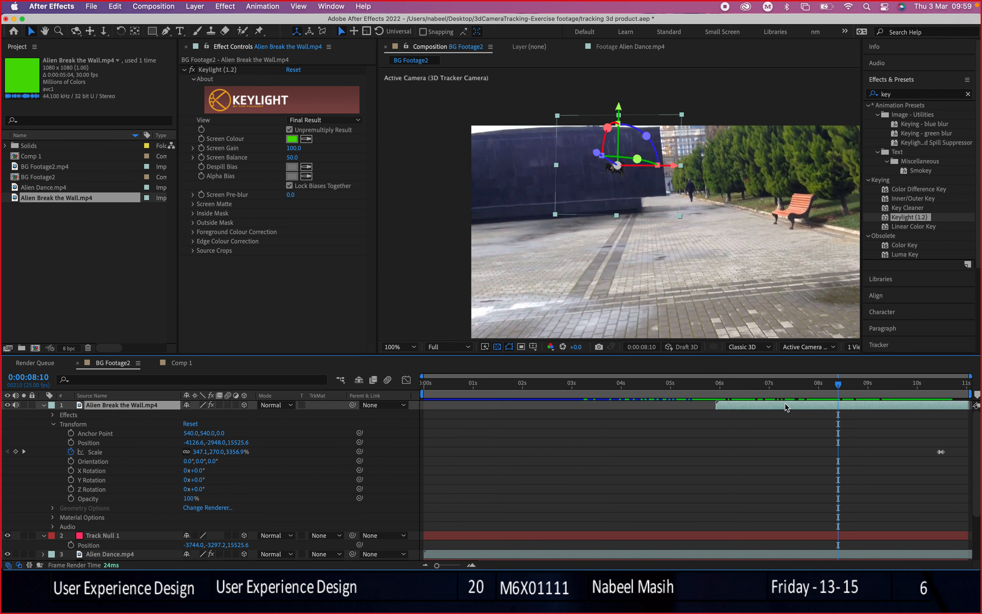
click(290, 407)
click(758, 203)
click(770, 87)
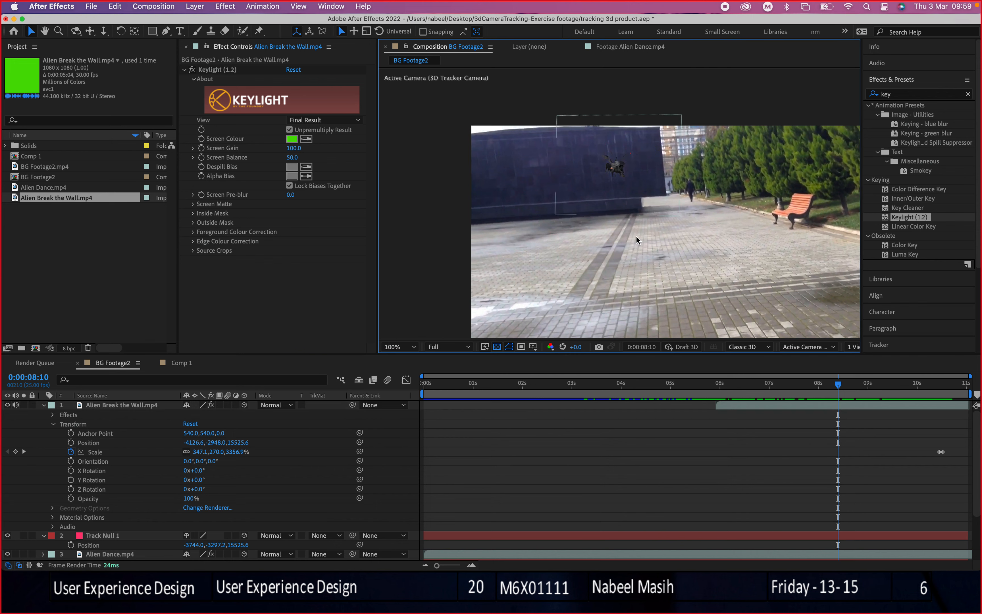
Examine the keyed alien's edges and blend with the dark wall up close, from 0:00:08:10 back to 0:00:07:16
scroll(649, 199, up, 2)
key(space)
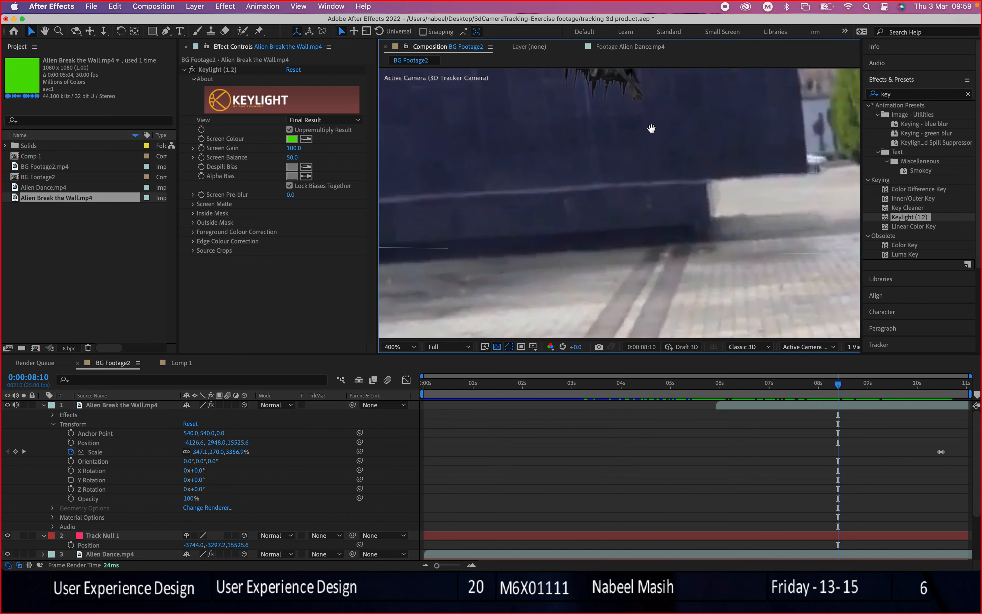
drag(652, 128, 687, 259)
drag(789, 387, 814, 389)
scroll(627, 184, up, 1)
scroll(628, 184, down, 1)
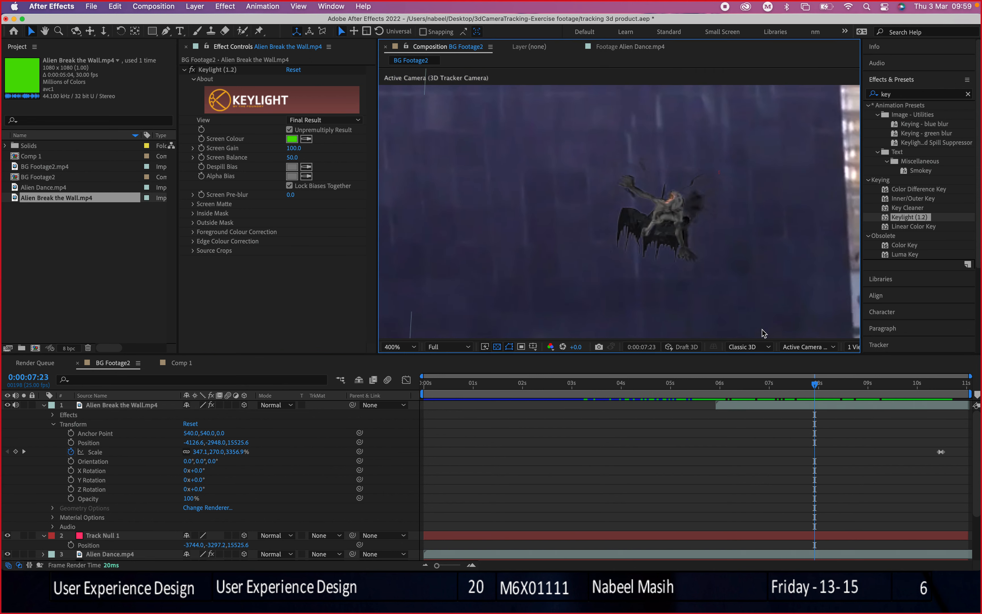
mouse_move(776, 389)
mouse_down()
mouse_move(752, 389)
mouse_move(859, 392)
mouse_move(795, 388)
mouse_up()
key(space)
drag(697, 257, 532, 204)
mouse_move(795, 387)
mouse_down()
mouse_move(812, 391)
mouse_move(801, 394)
mouse_up()
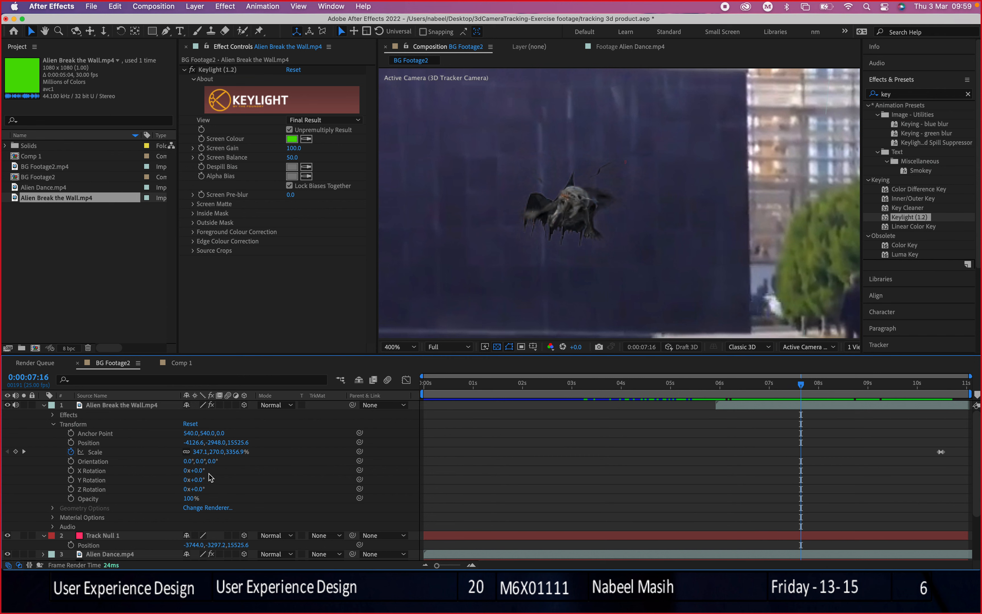
Try scaling the alien layer to 510.3, 397.0, 4935.6% at 0:00:07:16, and undo it
click(217, 454)
drag(217, 454, 291, 460)
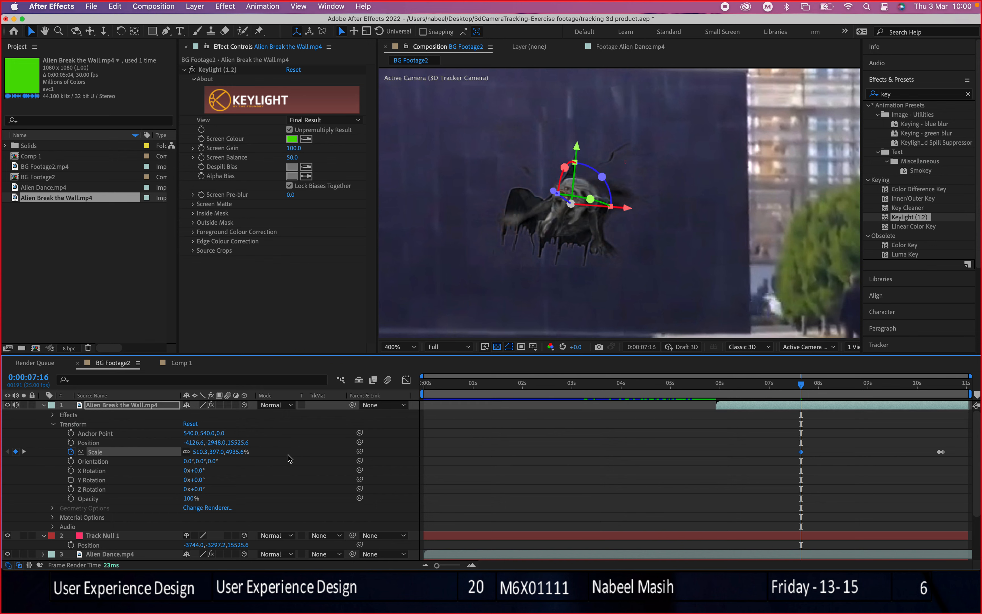
key(super+z)
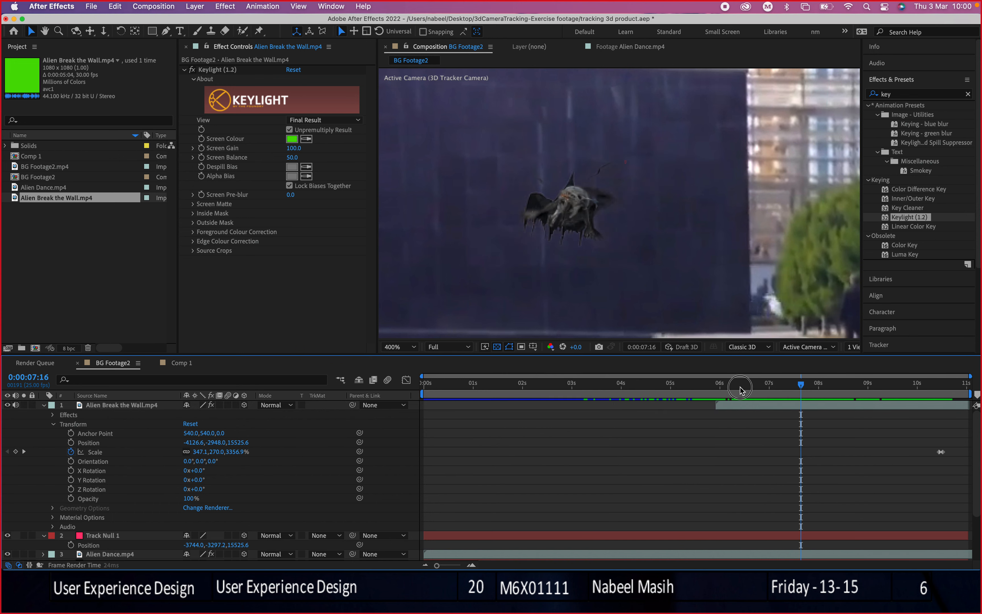
At the clip's start, 0:00:05:23, keyframe the alien layer's Scale at 417.8, 325.0, 4040.6% and check its size up to 0:00:08:02
click(718, 386)
mouse_move(717, 391)
mouse_down()
mouse_move(738, 391)
mouse_move(715, 392)
mouse_up()
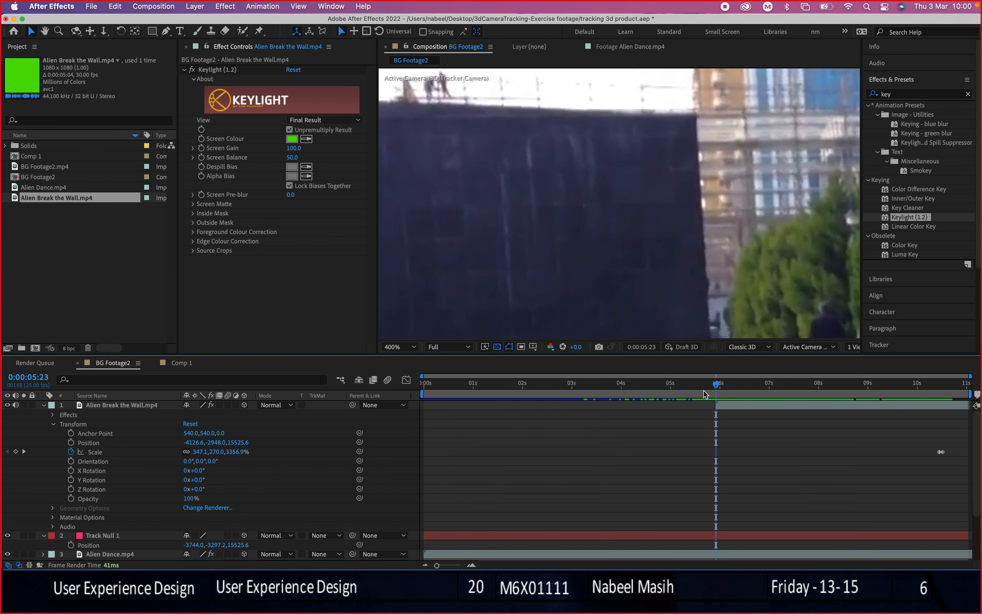
drag(213, 457, 250, 450)
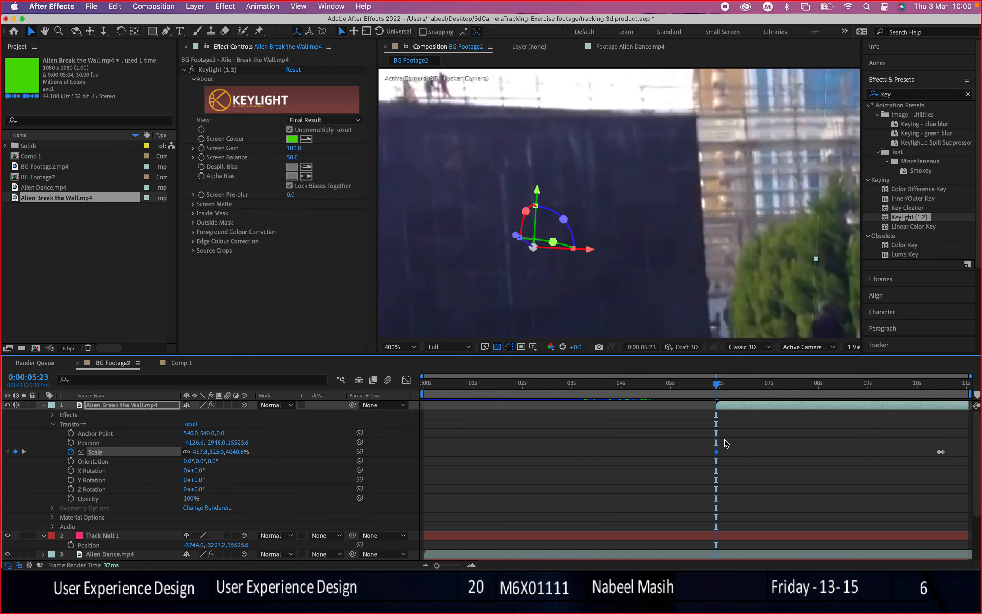
drag(716, 391, 822, 391)
scroll(714, 227, down, 2)
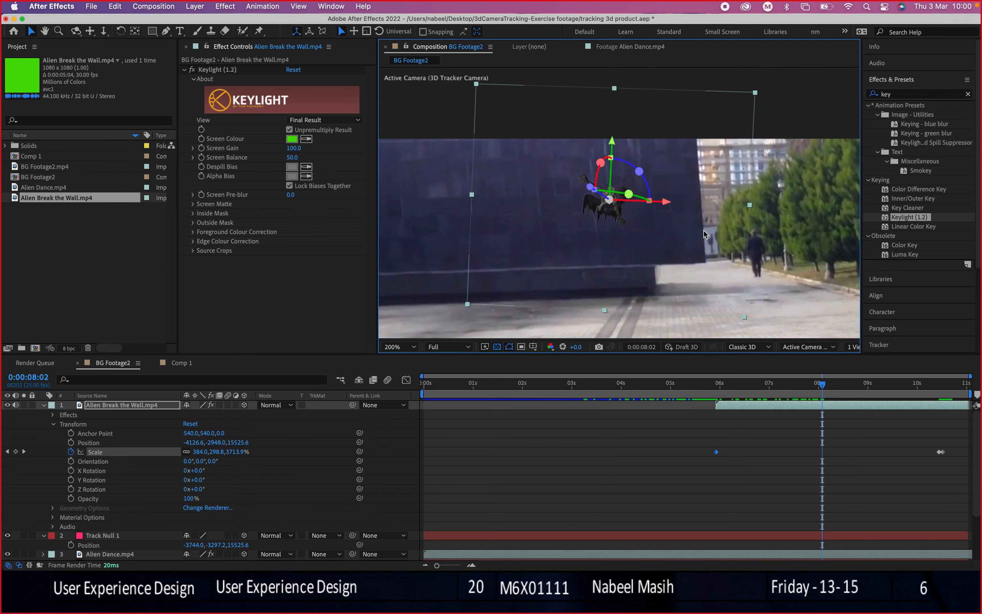
scroll(706, 235, up, 2)
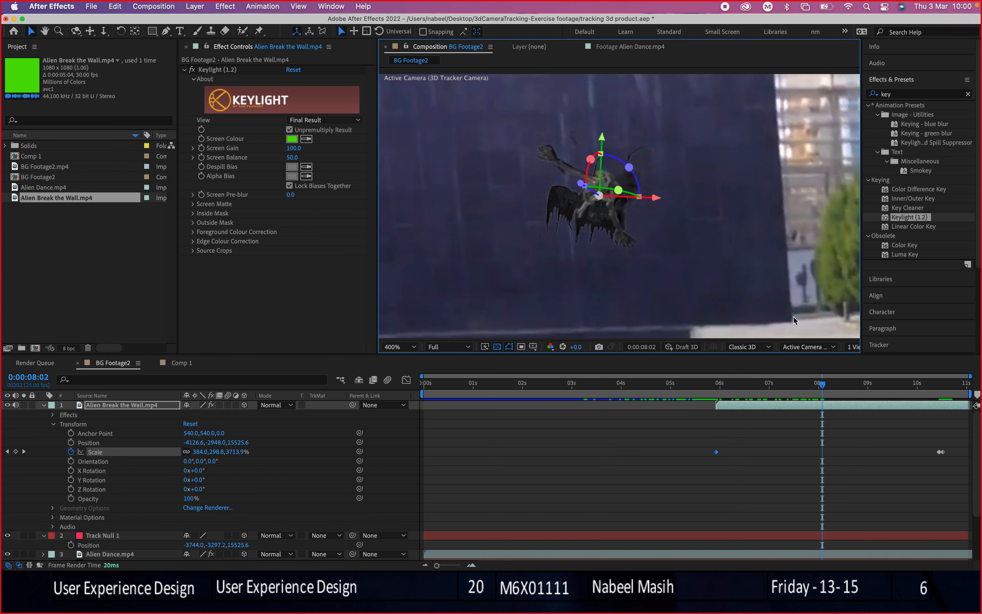
mouse_move(823, 385)
mouse_down()
mouse_move(840, 385)
mouse_move(808, 386)
mouse_up()
Try the Multiply, Screen, Soft Light and Subtract blending modes on the Alien Break the Wall.mp4 layer at 0:00:07:20
click(729, 408)
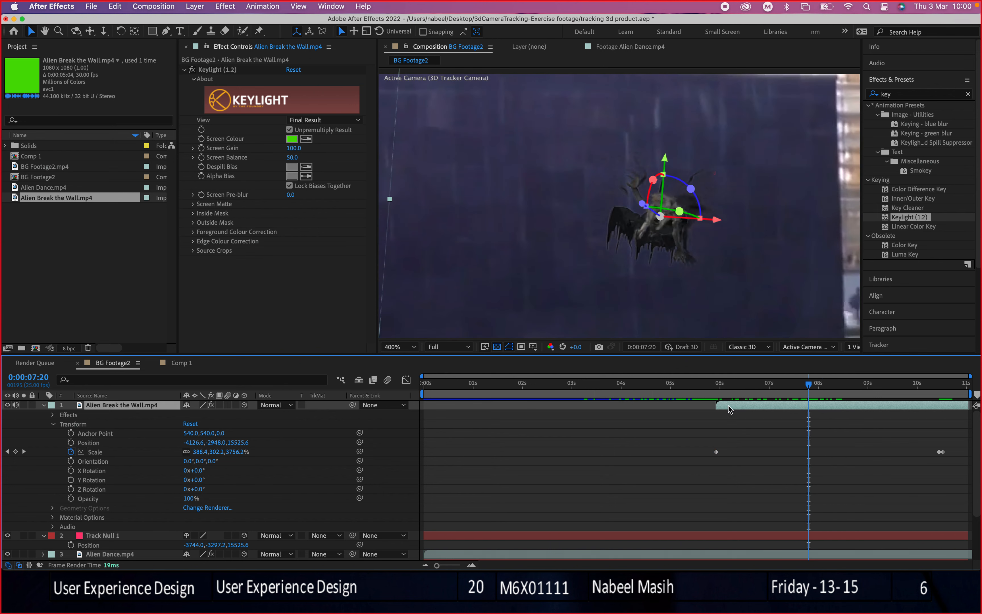
click(286, 410)
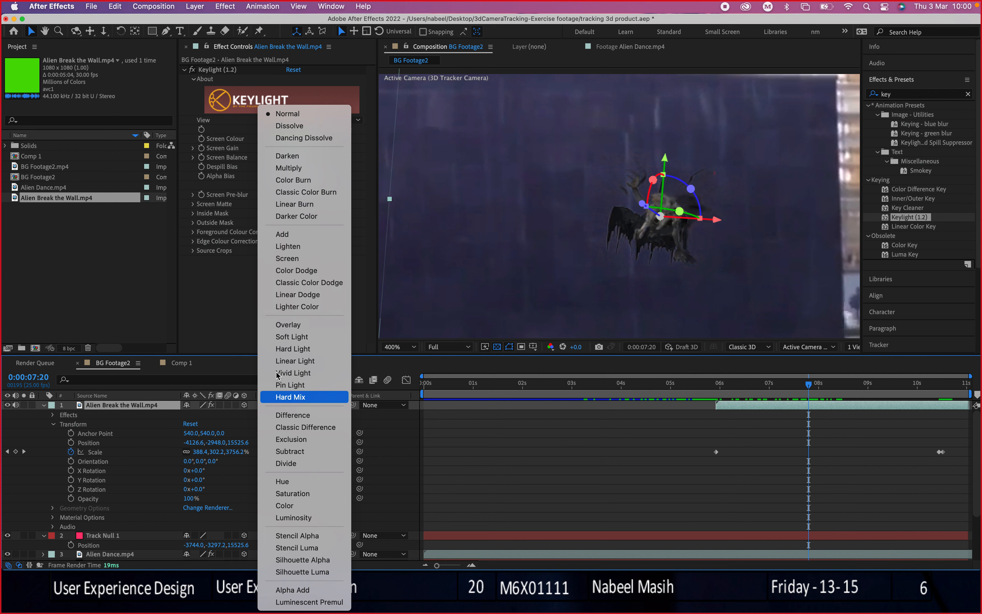
click(285, 172)
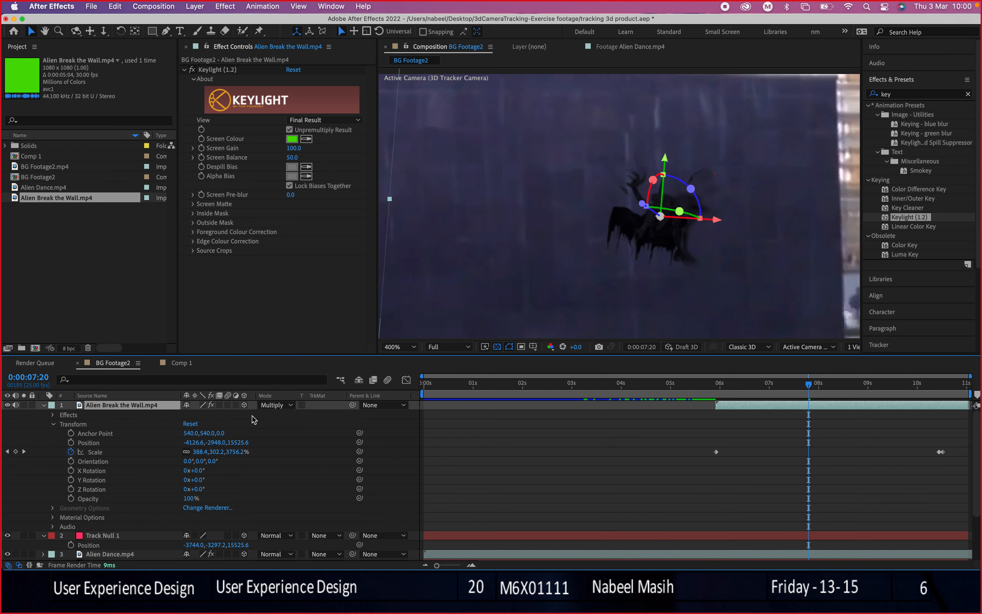
click(277, 405)
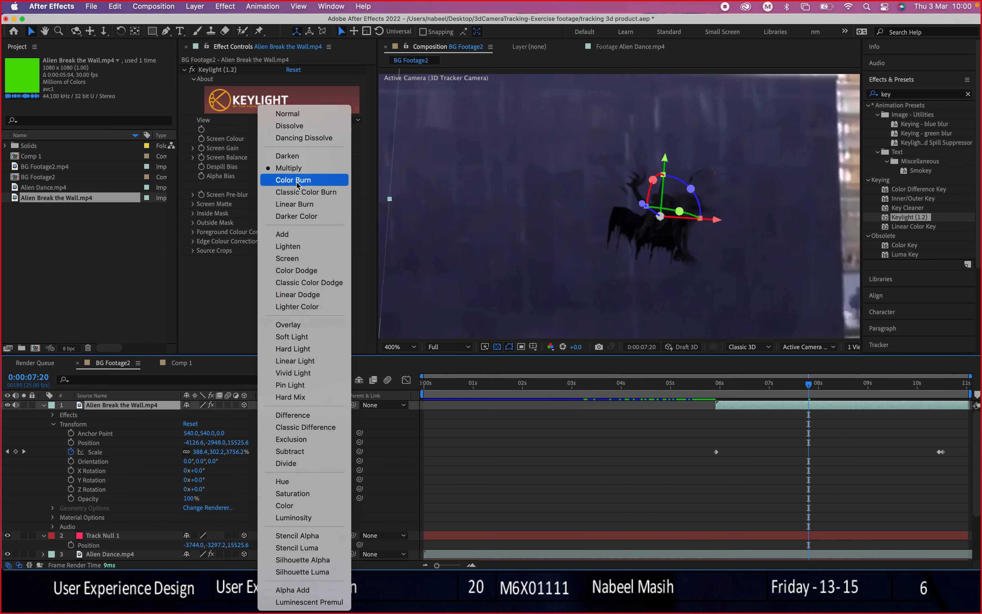
click(290, 259)
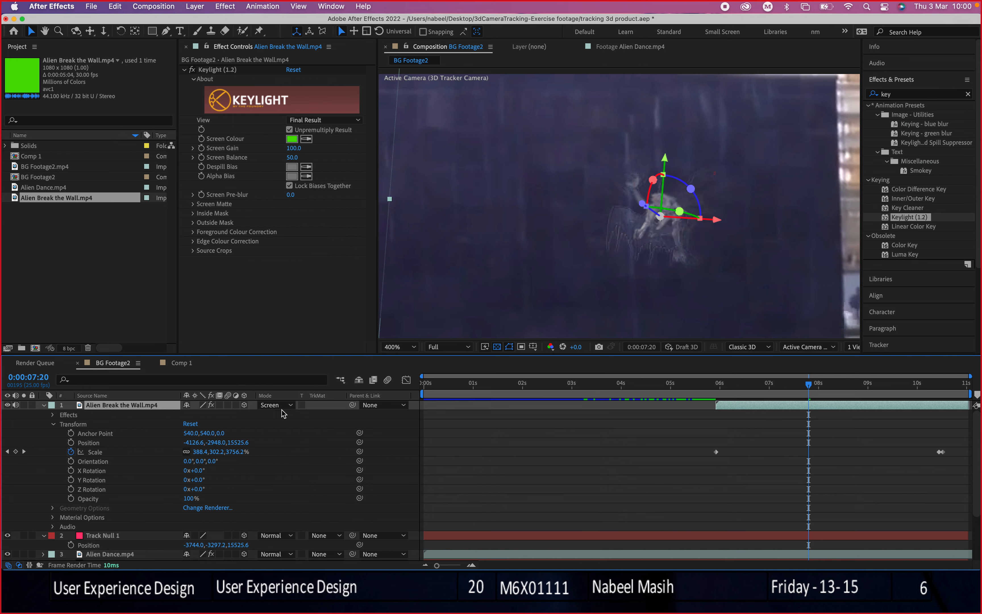
click(280, 406)
click(298, 338)
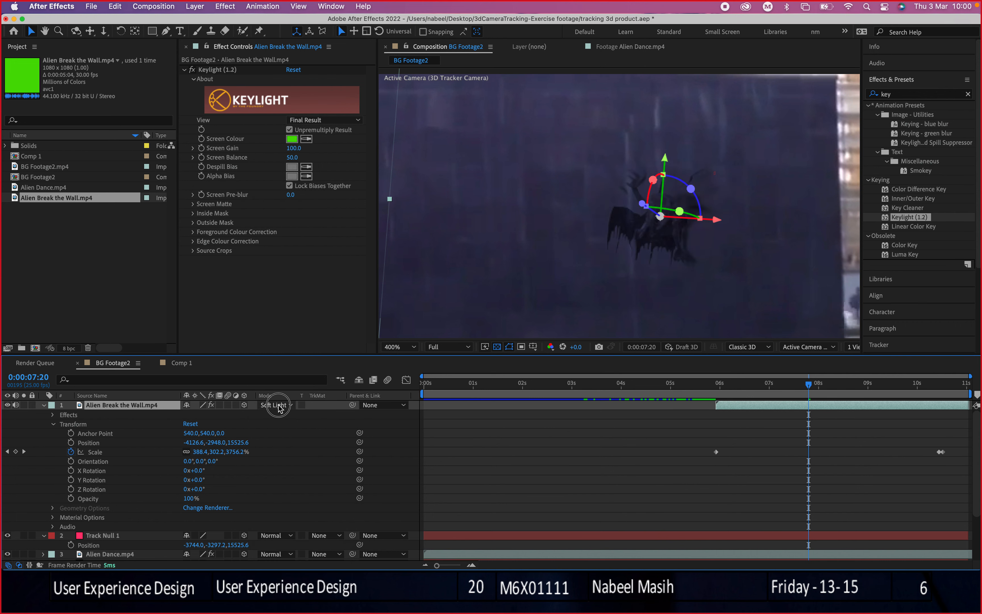
click(280, 405)
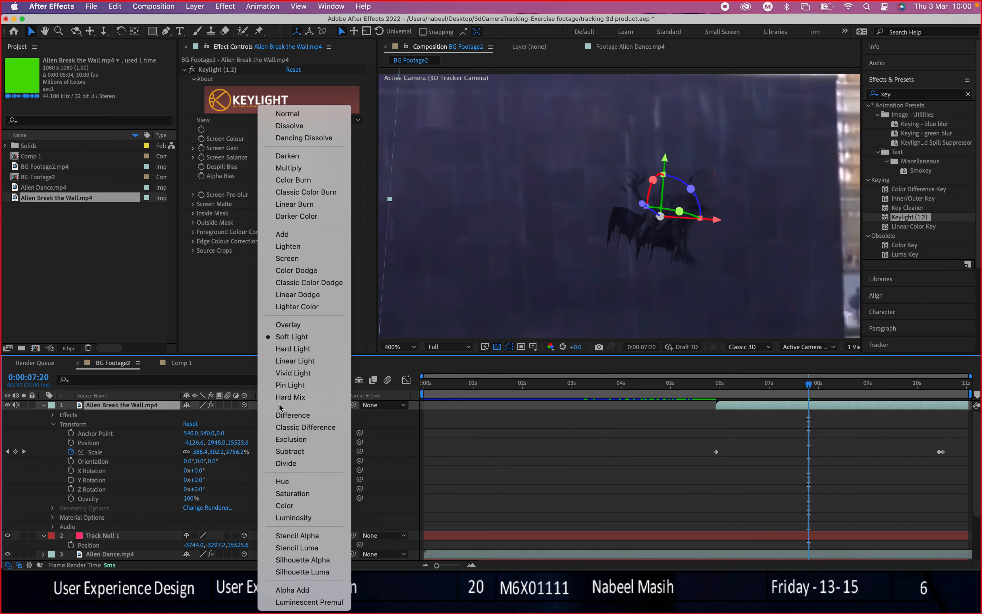
click(295, 451)
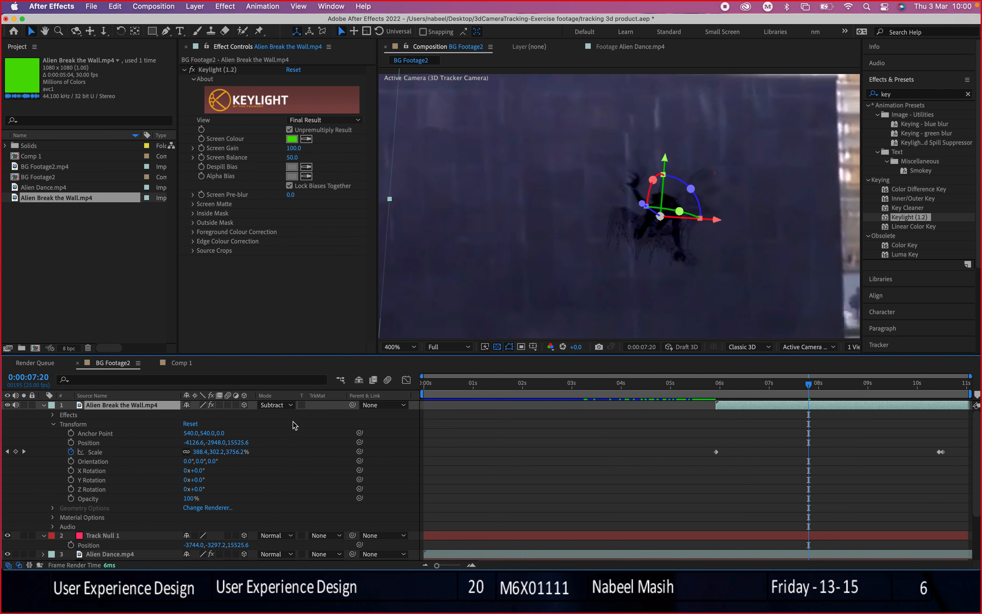
At 0:00:06:20, try the Darken, Color Burn, Add and Hard Mix blending modes on the alien layer
drag(726, 388, 759, 388)
click(280, 405)
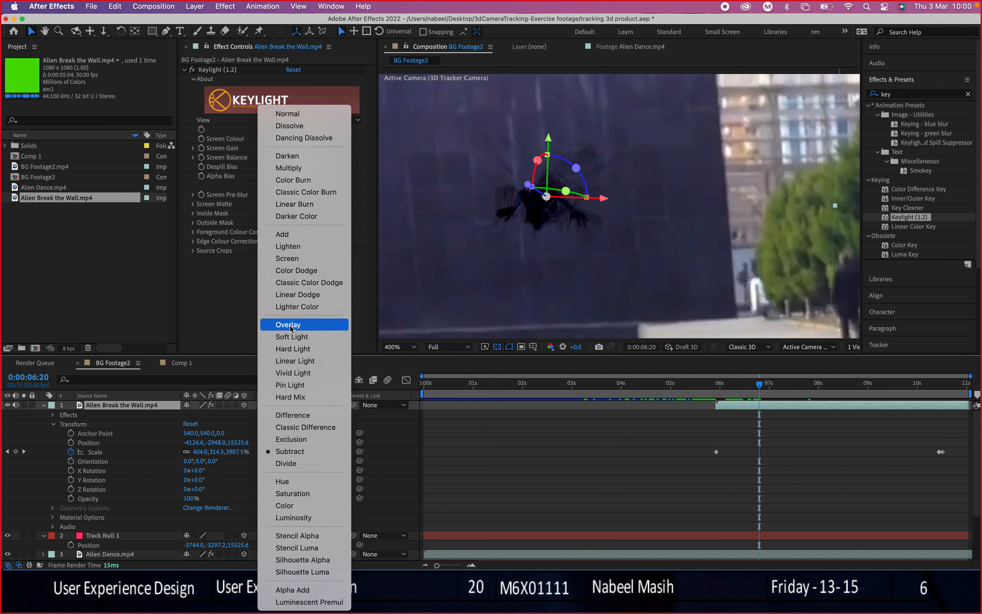
click(307, 162)
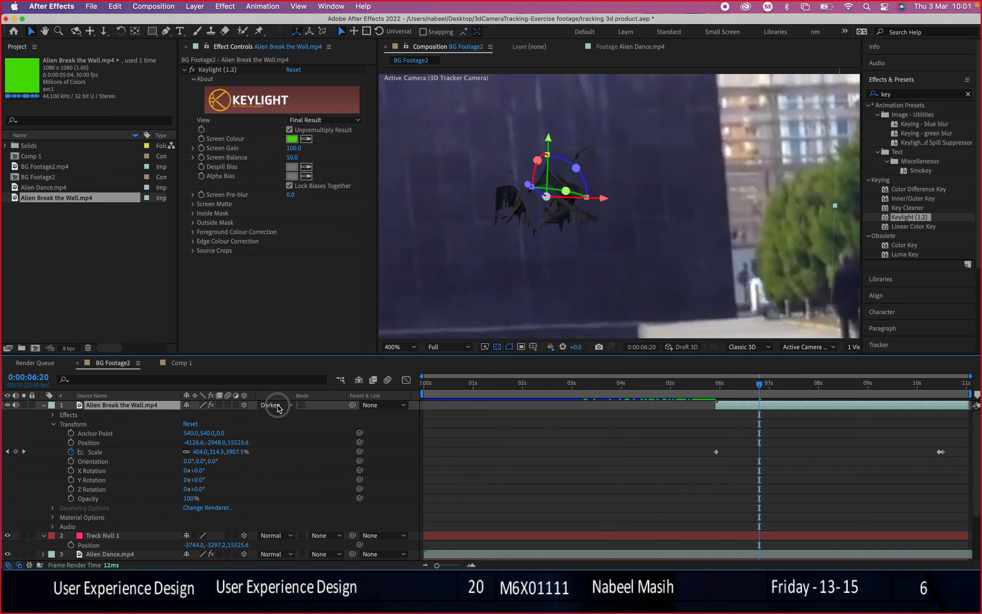
click(277, 405)
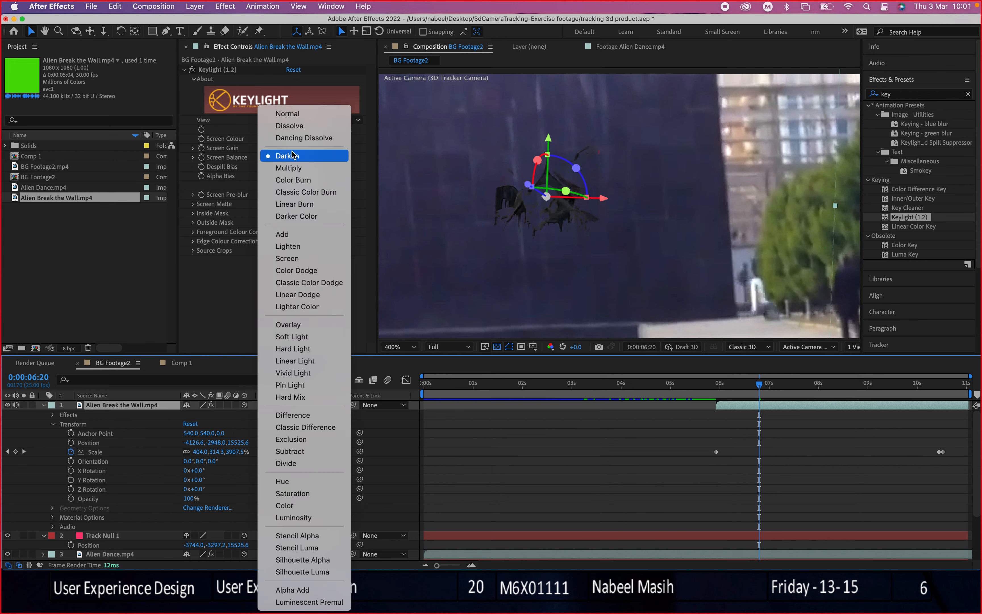
click(295, 181)
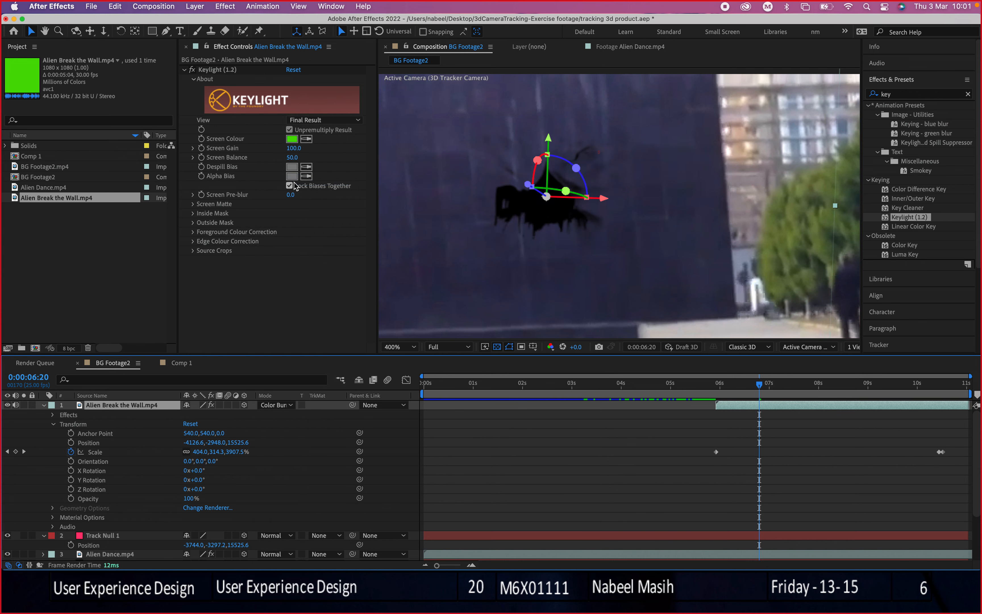
click(276, 404)
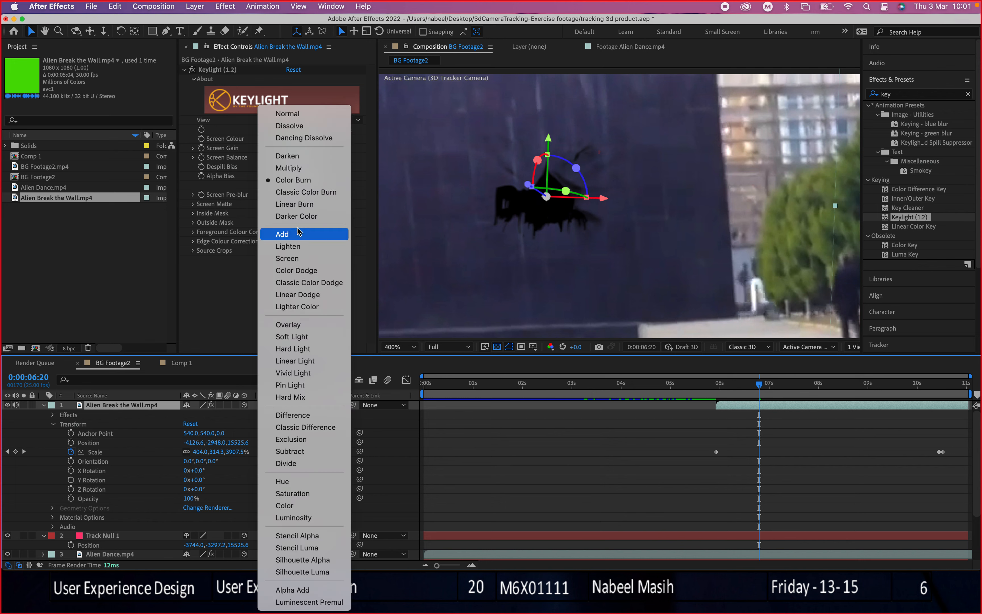
click(298, 238)
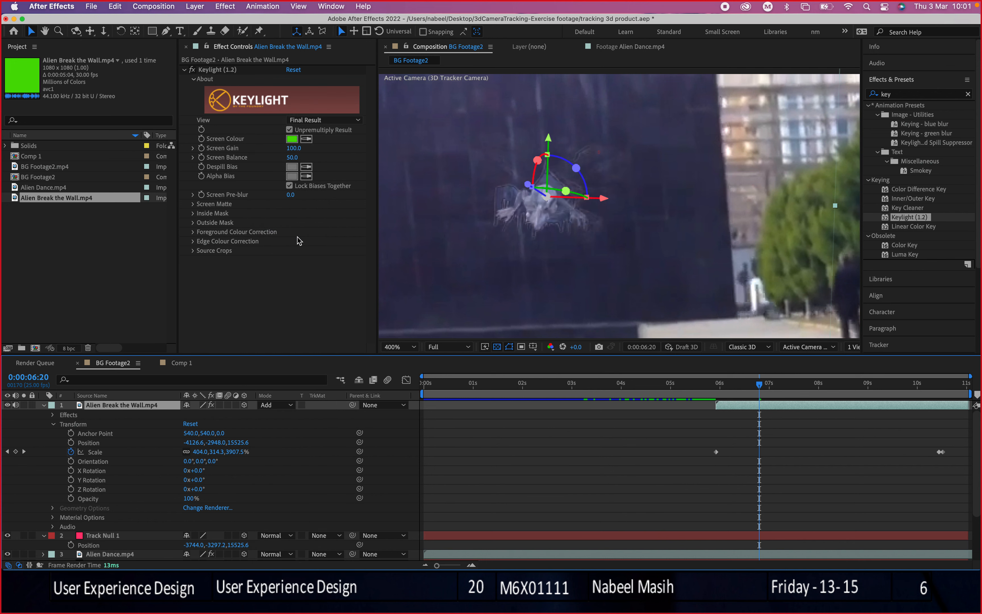
click(270, 404)
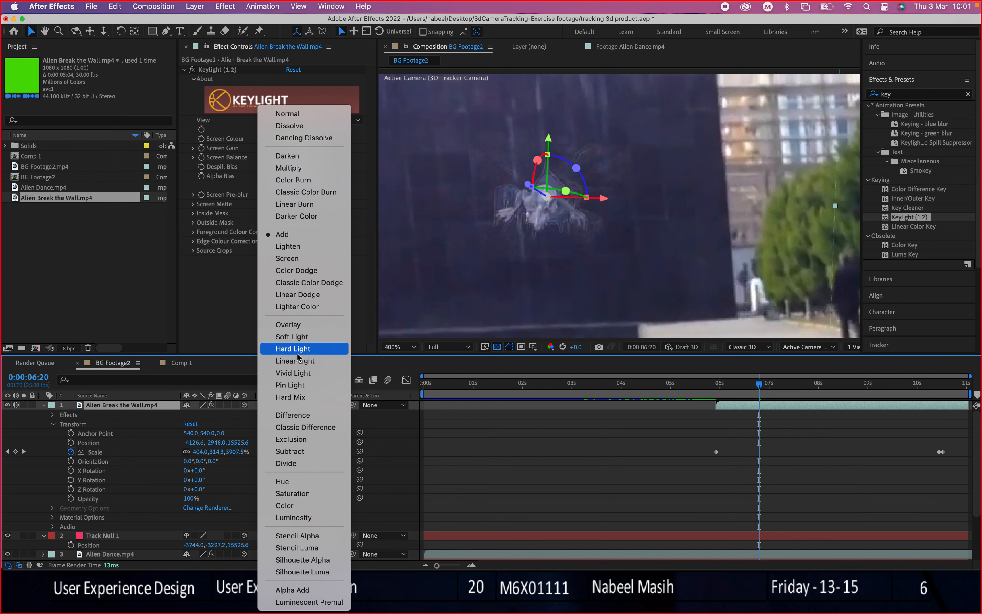
click(290, 398)
Return the alien layer's blending mode to Normal and check its look on the wall at 0:00:07:05
click(284, 405)
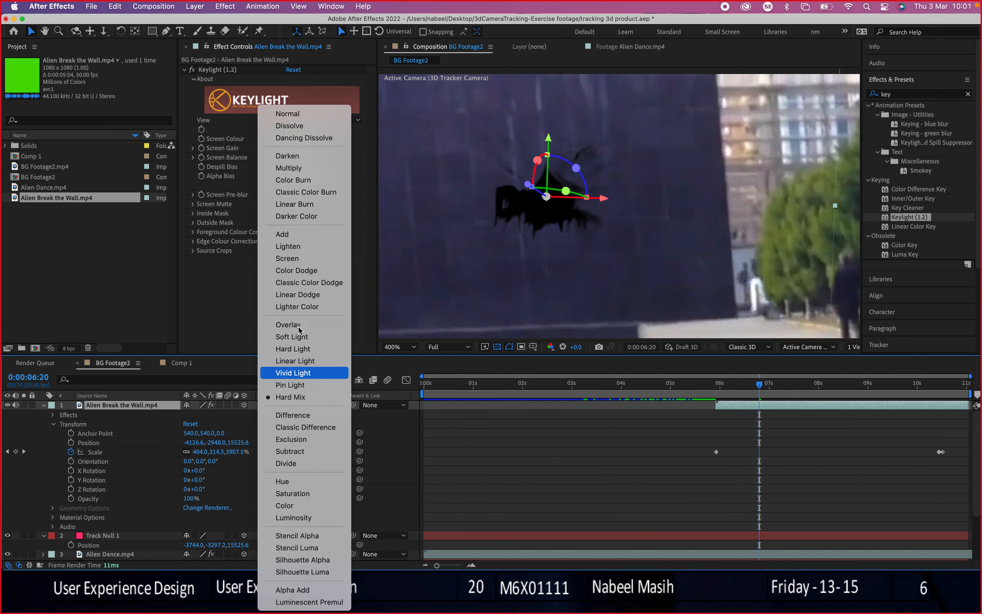
click(297, 115)
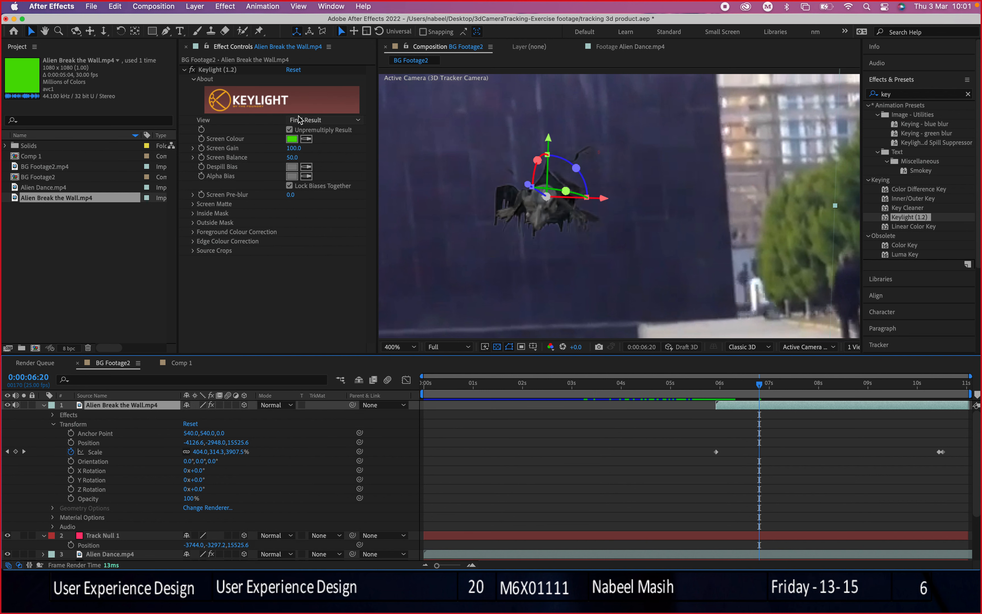
drag(760, 393, 785, 382)
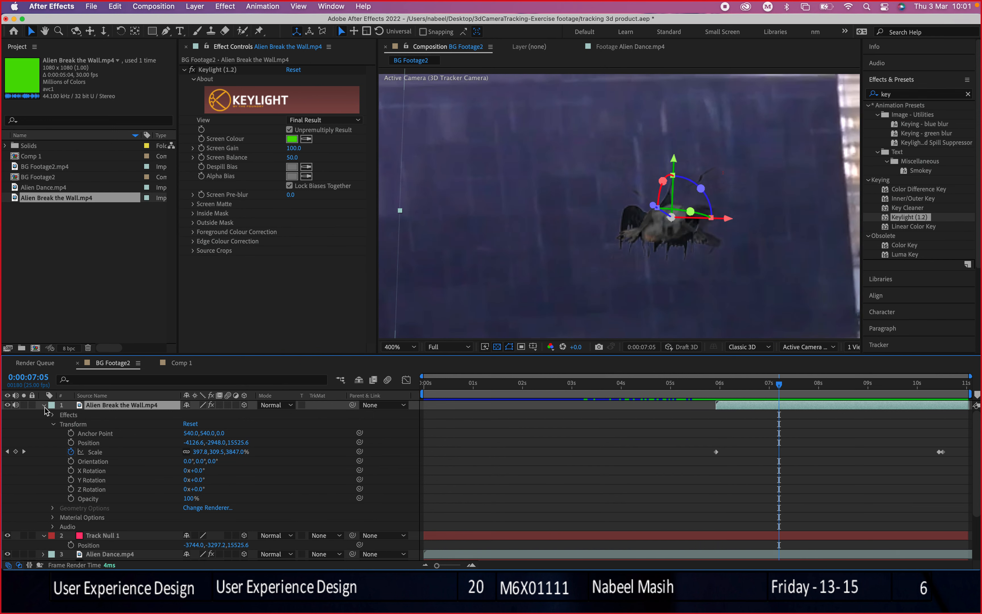
Lower the opacity of the Alien Break the Wall.mp4 layer to about 81% and check the blend at 0:00:06:14
click(44, 405)
click(44, 406)
mouse_move(191, 502)
mouse_down()
mouse_move(162, 501)
mouse_move(184, 503)
mouse_up()
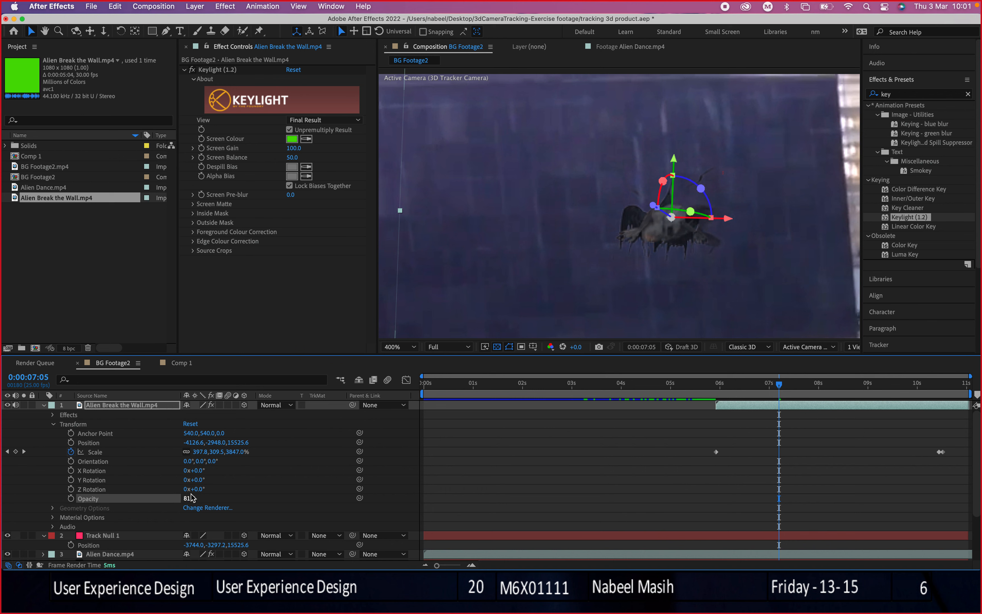
click(52, 424)
mouse_move(755, 389)
mouse_down()
mouse_move(725, 390)
mouse_move(865, 389)
mouse_move(748, 390)
mouse_up()
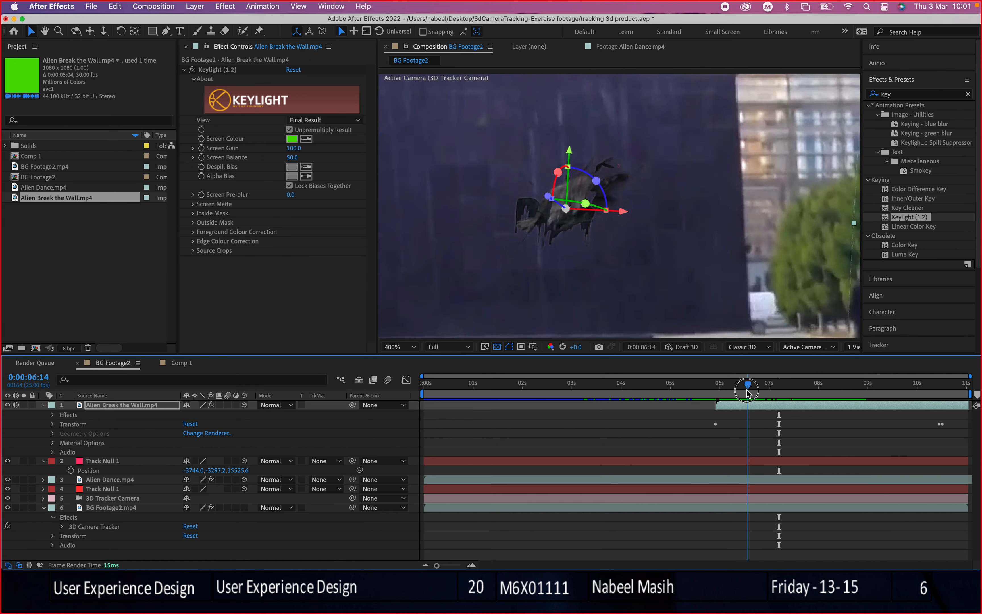
Collapse the alien layer's properties and preview the whole composite from 0:00:00:00
click(44, 405)
click(617, 258)
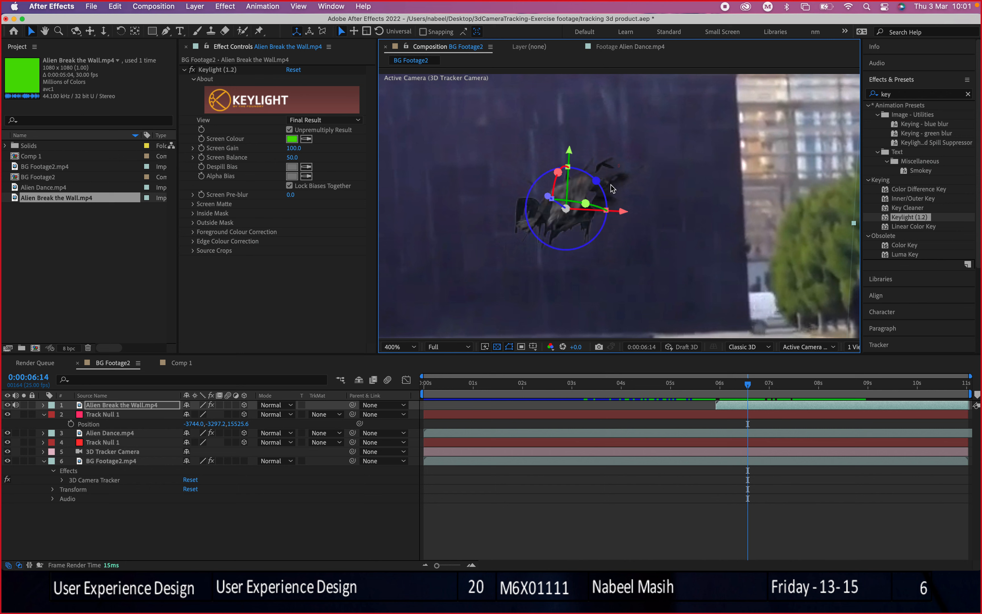
scroll(613, 188, up, 1)
scroll(538, 233, down, 1)
scroll(552, 221, down, 1)
click(783, 110)
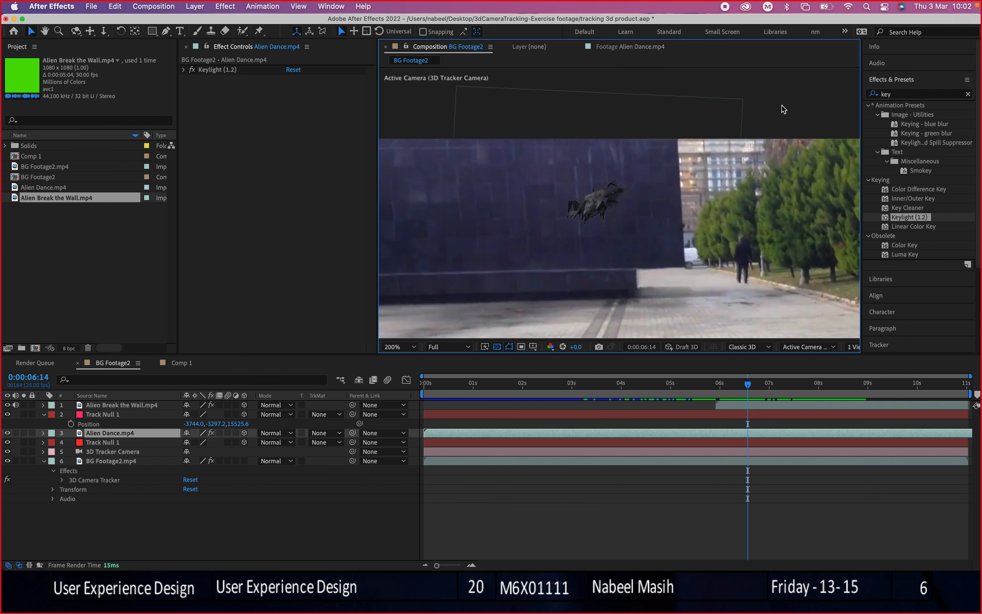
drag(748, 396, 420, 405)
scroll(621, 206, down, 4)
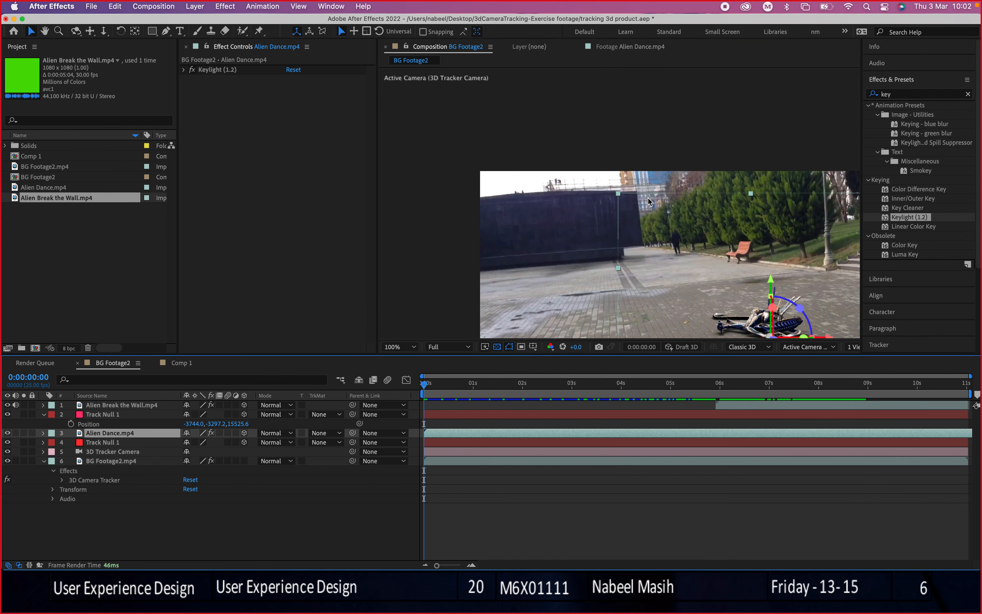
drag(621, 205, 570, 171)
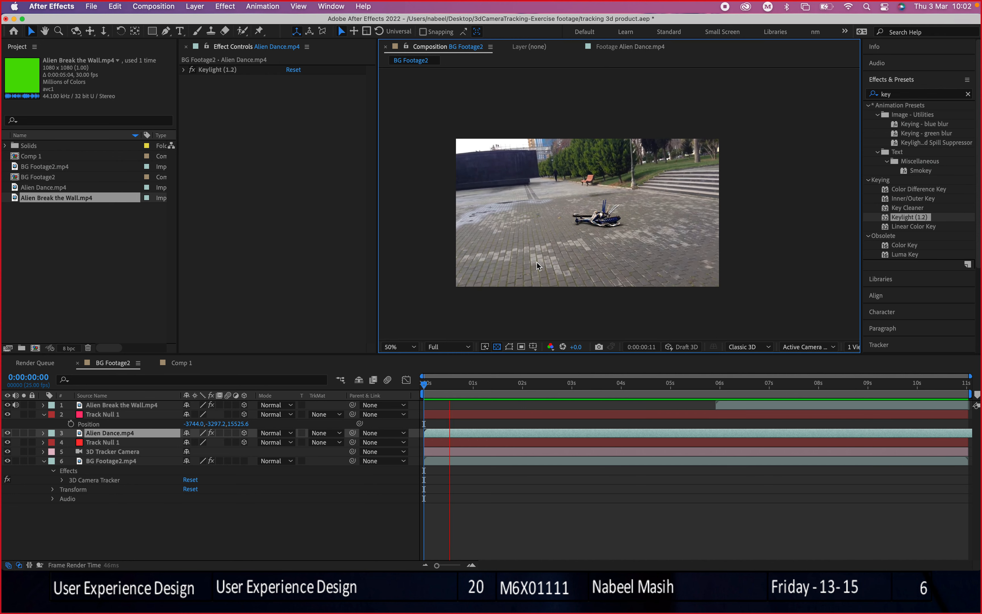
key(space)
At 0:00:10:13, enlarge the Alien Break the Wall.mp4 layer so it extends beyond the frame
drag(718, 382, 950, 387)
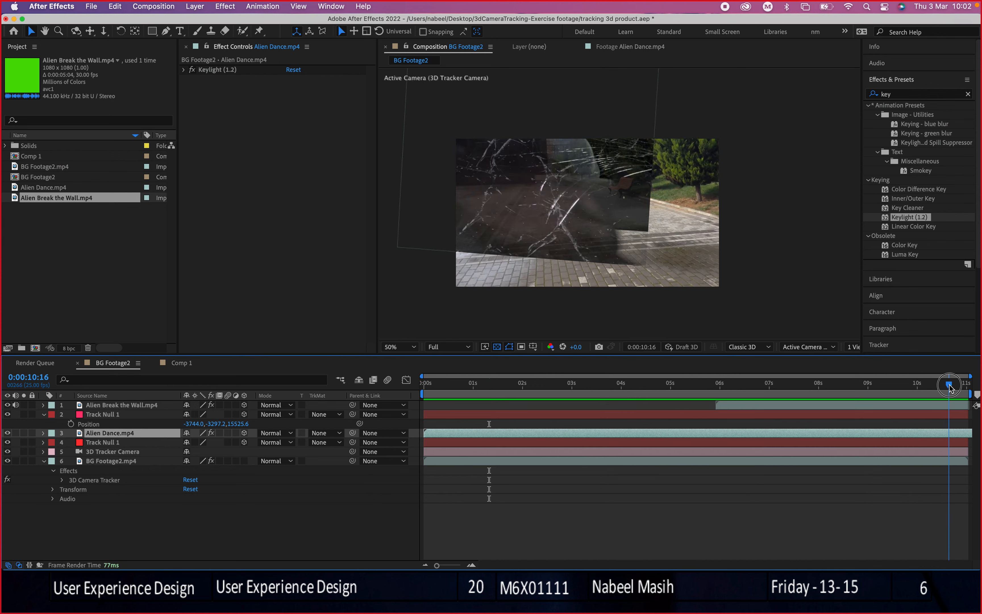
click(108, 406)
click(43, 404)
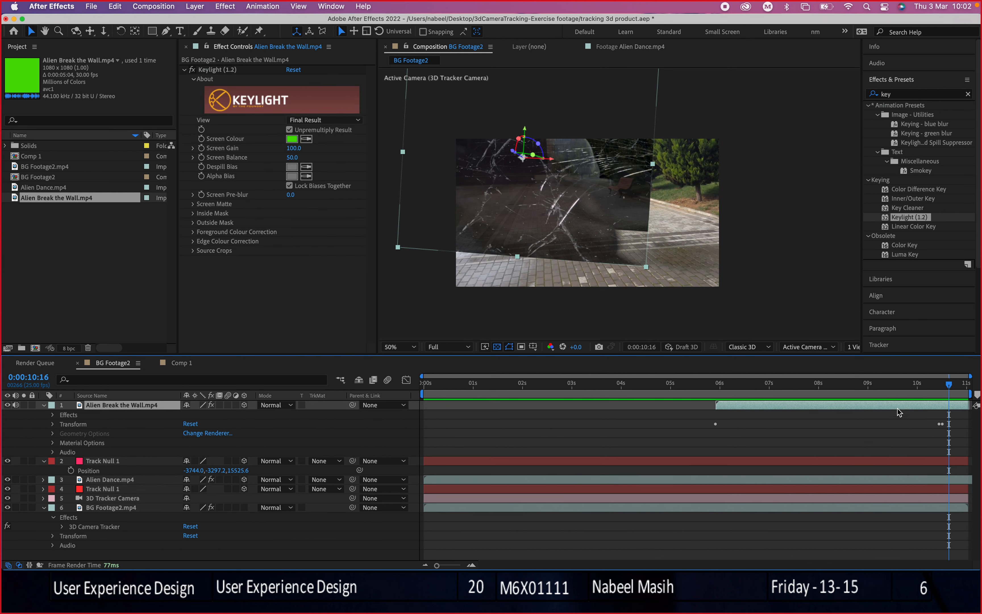
drag(961, 386, 944, 390)
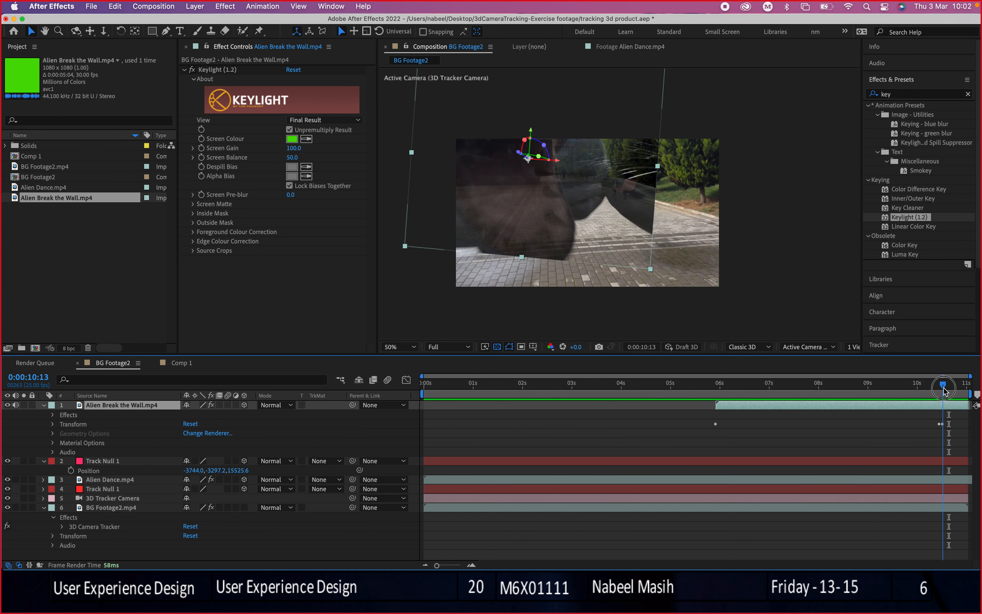
drag(651, 271, 731, 337)
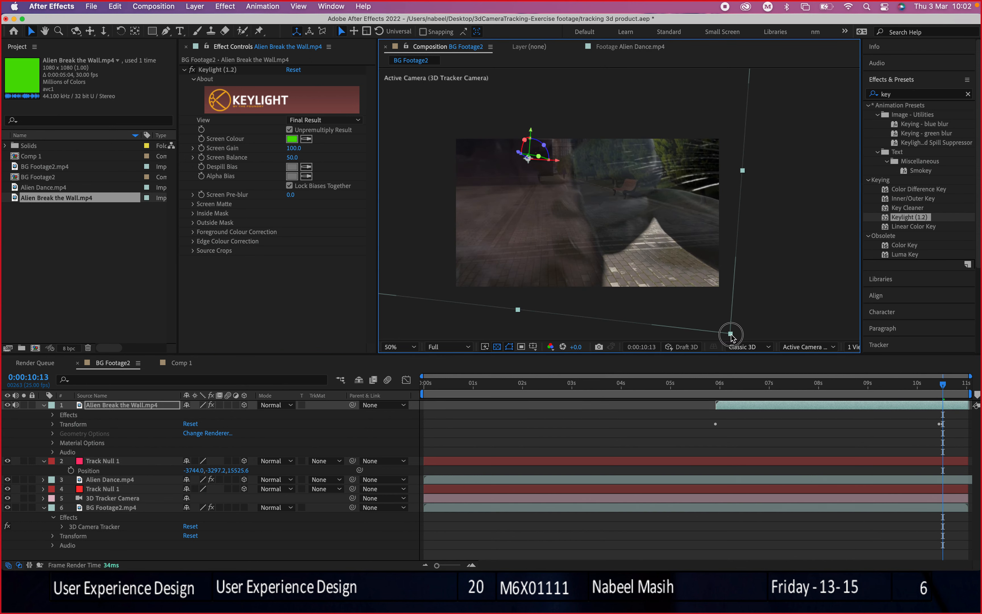
Play the composite from the start and examine the moment the wall alien's clip begins, around 0:00:05:24
drag(740, 389, 384, 391)
key(space)
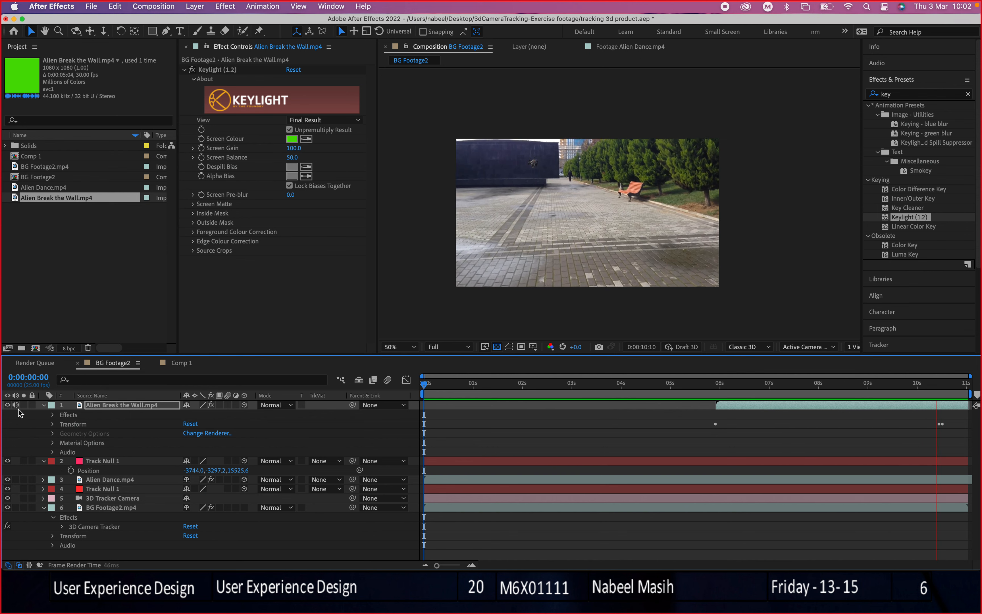
key(space)
drag(882, 382, 713, 397)
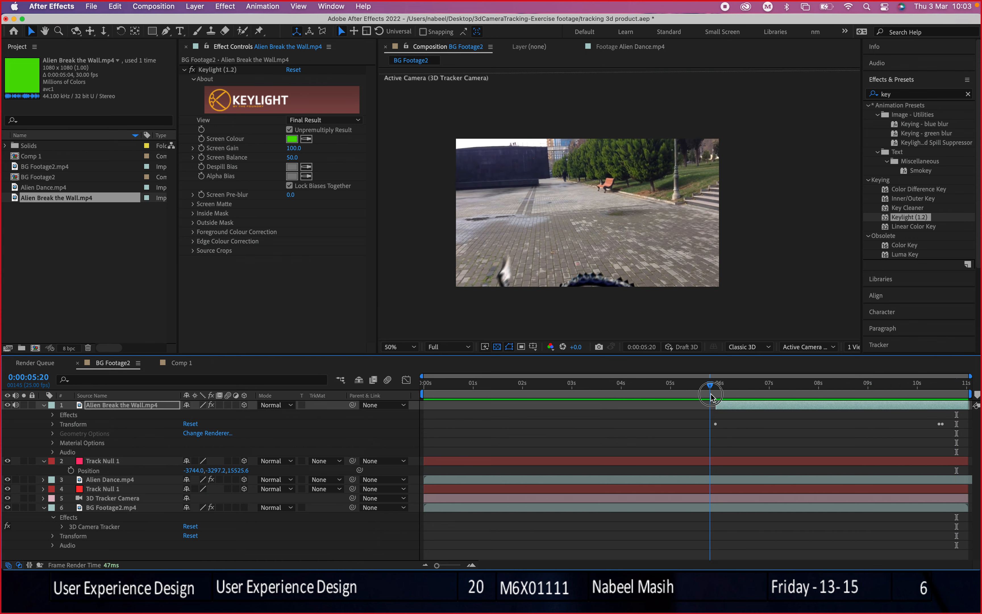
click(746, 160)
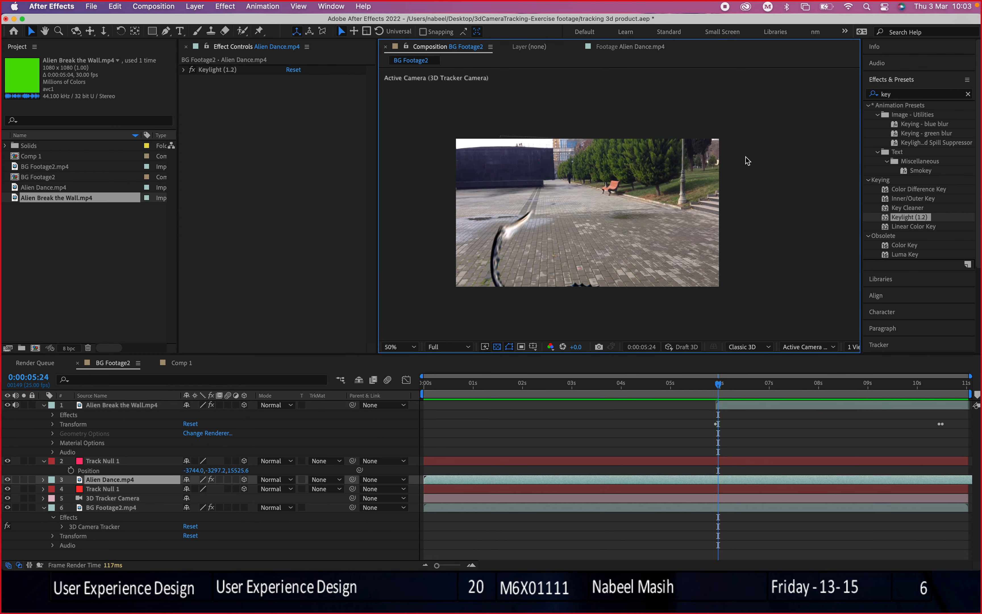
Examine how the alien blends with the dark wall at 0:00:08:10
drag(722, 387, 842, 394)
click(761, 406)
click(778, 205)
scroll(546, 195, up, 2)
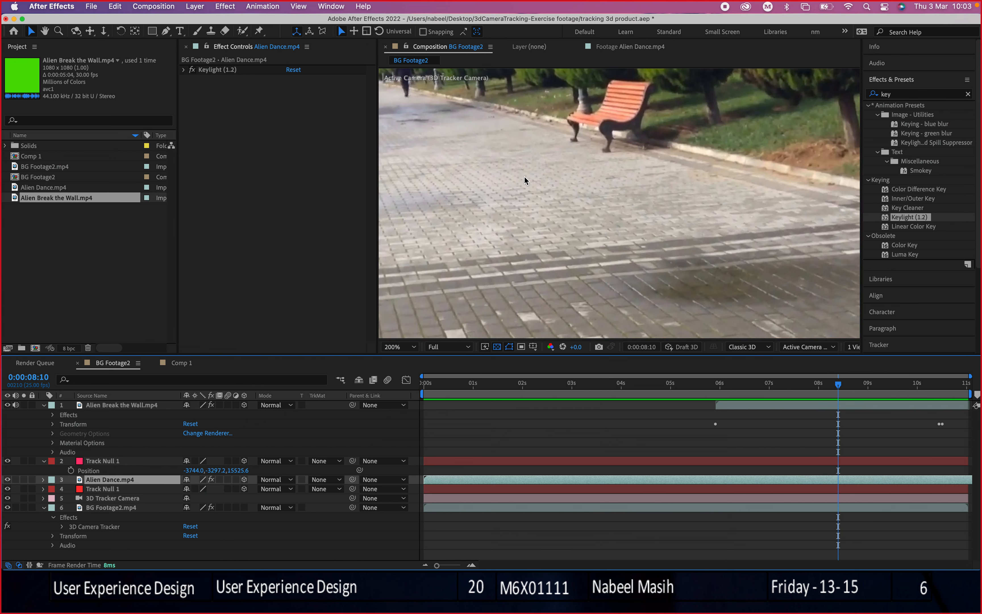
scroll(493, 146, down, 1)
drag(493, 146, 612, 204)
scroll(686, 237, up, 2)
key(v)
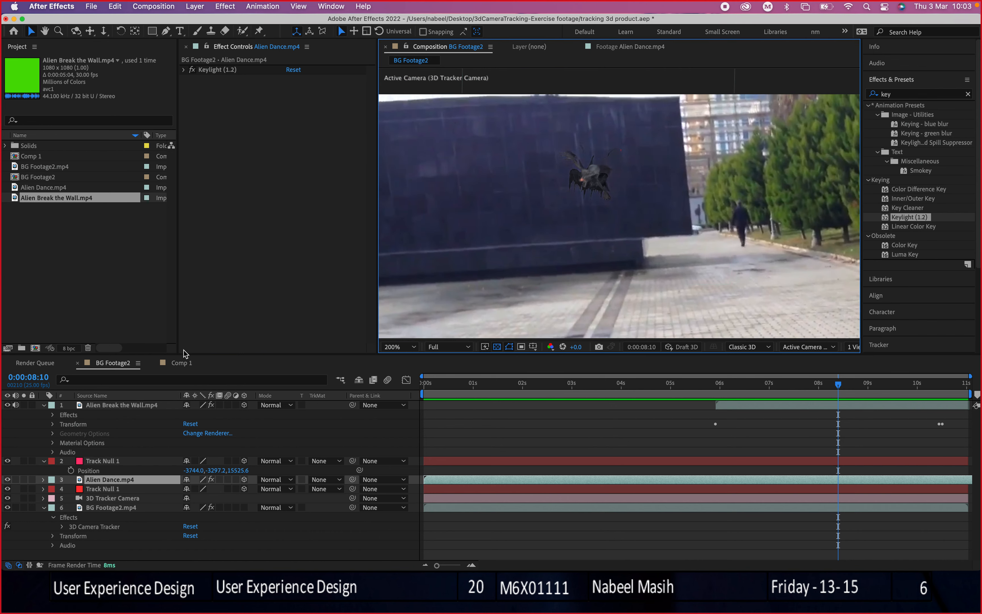
Collapse the expanded alien and null layers, and apply the Levels effect to the BG Footage2.mp4 layer
click(45, 406)
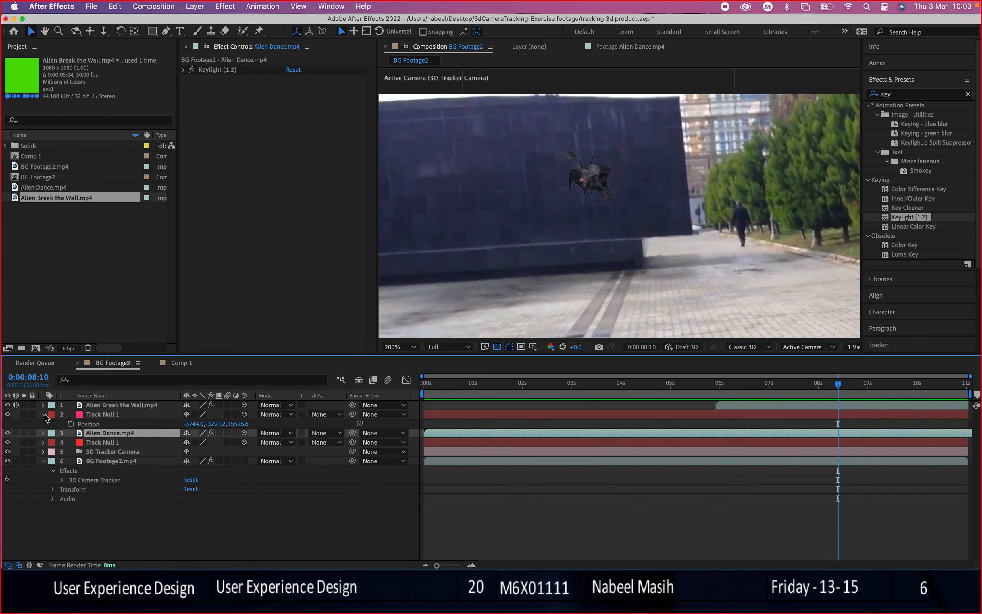
click(44, 414)
scroll(650, 219, down, 4)
scroll(647, 219, up, 2)
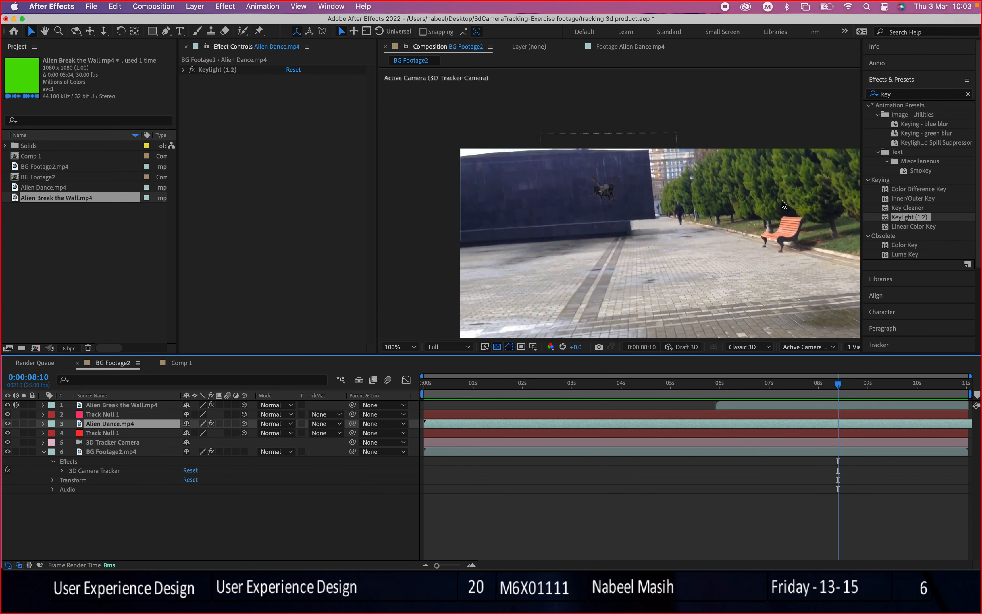
click(119, 453)
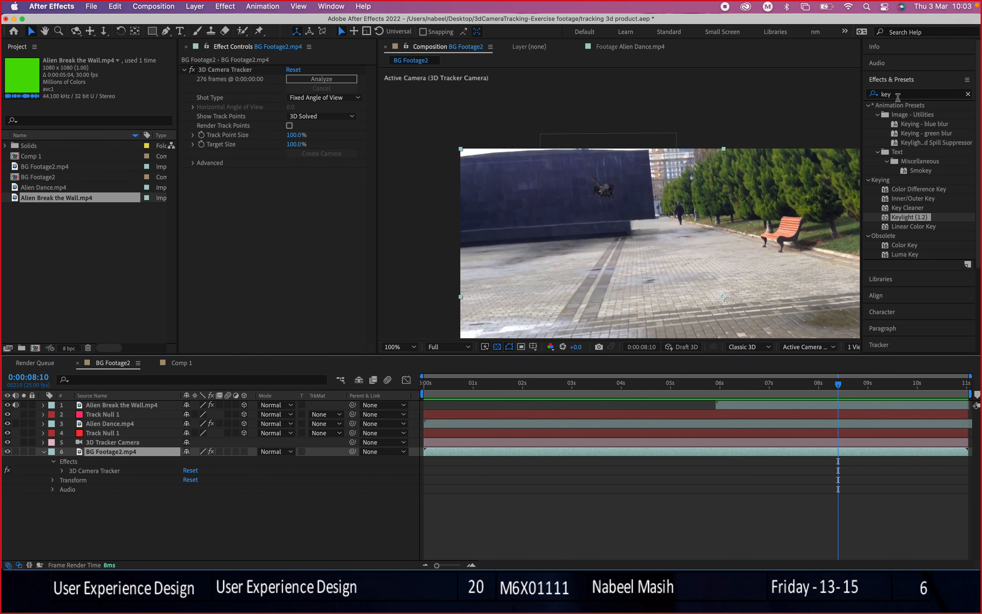
click(897, 95)
text(lev)
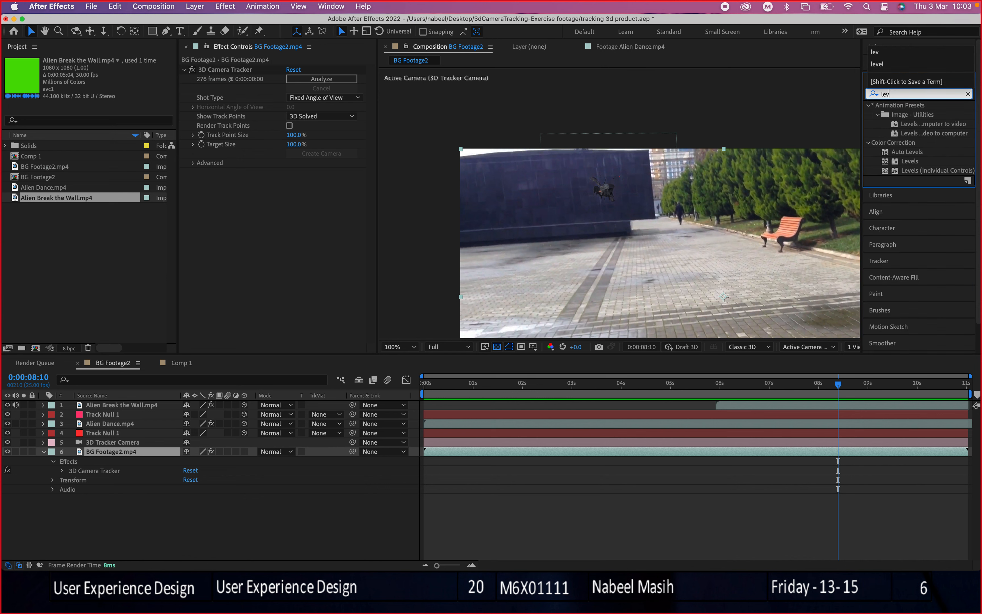
click(906, 162)
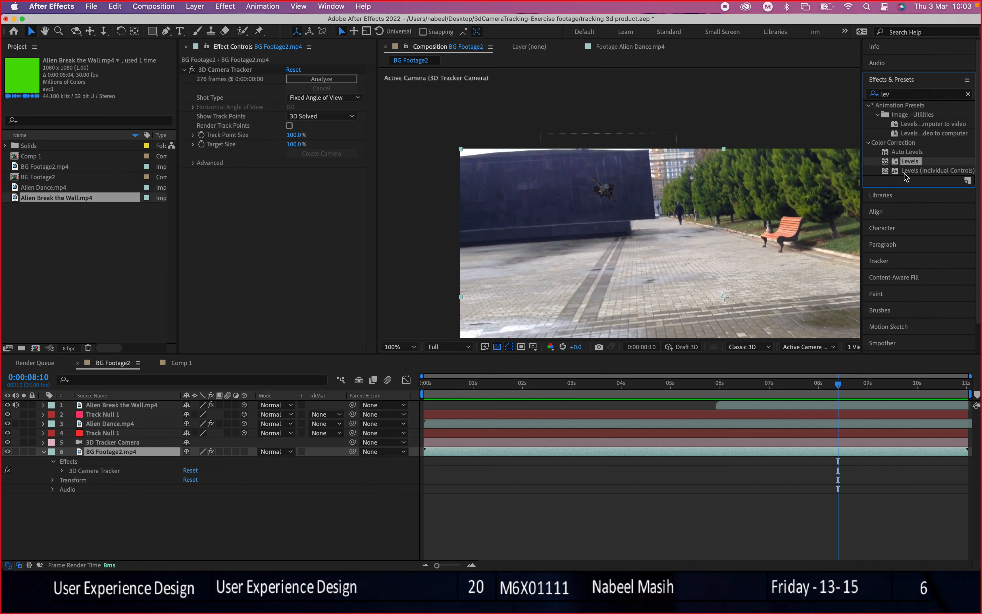
drag(904, 163, 726, 267)
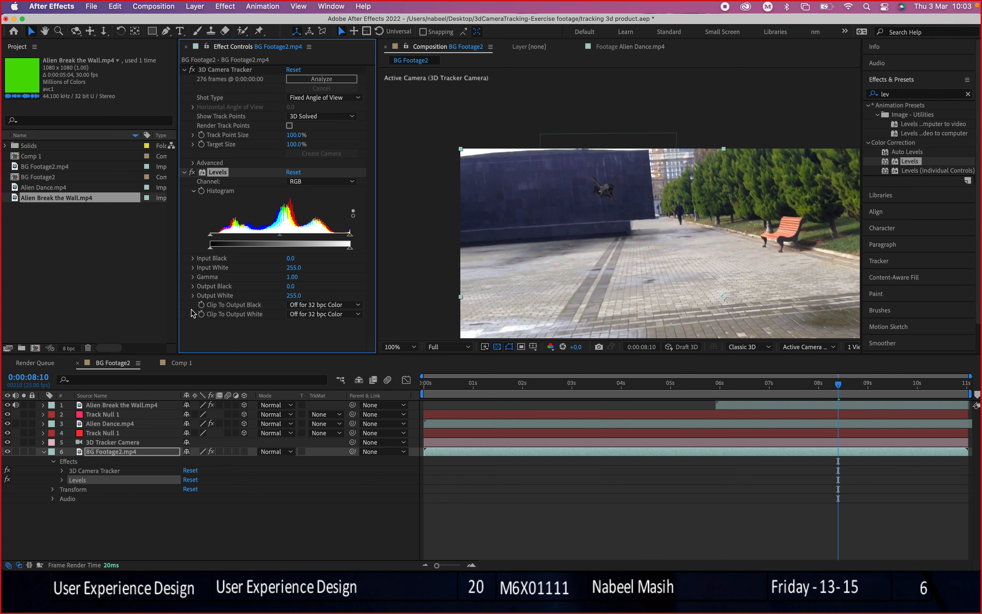
In the background footage's Levels, set Input Black to 27, Input White and Output White to 222, and Gamma to 0.64
drag(280, 236, 364, 240)
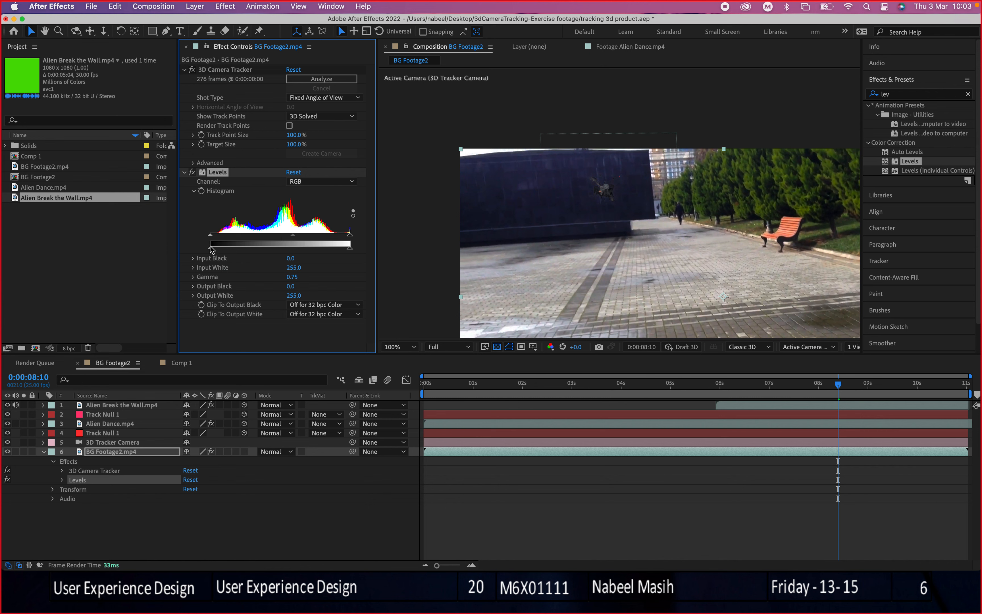
drag(210, 236, 226, 239)
drag(350, 236, 331, 248)
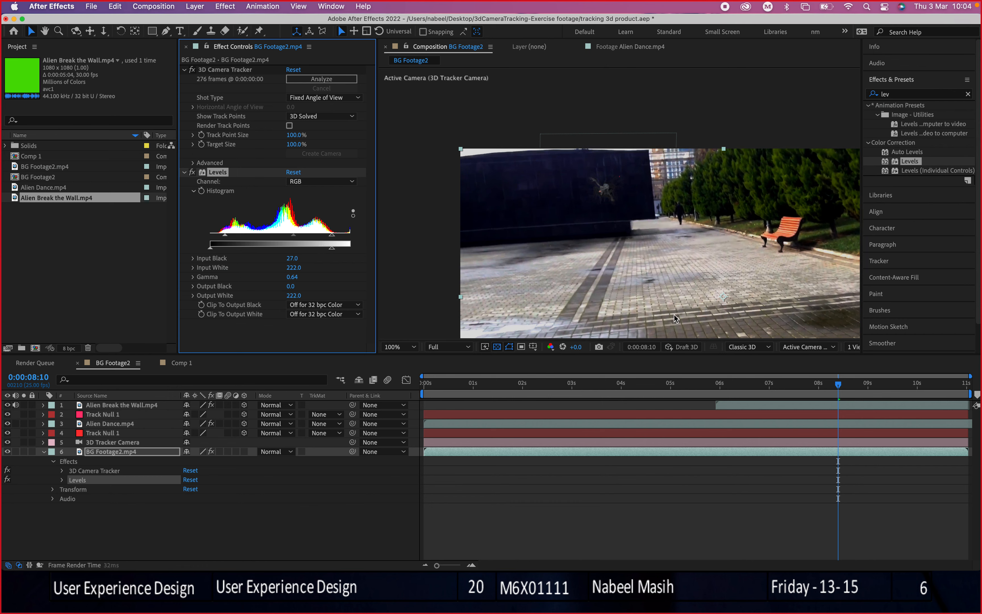
Check the alien against the wall at 0:00:07:16 and set the background footage's Levels Gamma to 0.96
drag(697, 378, 799, 387)
scroll(632, 194, up, 2)
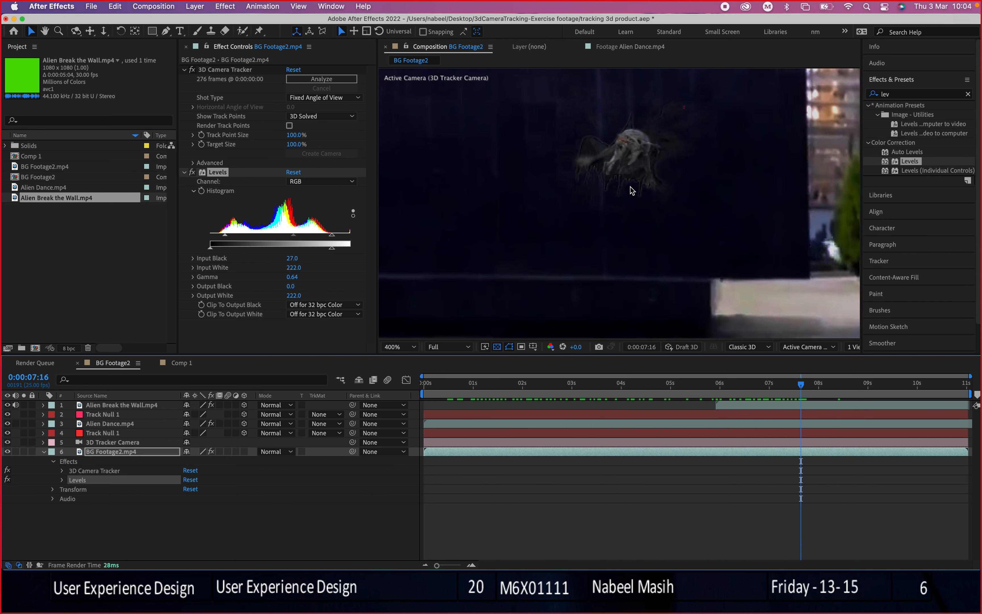
key(space)
drag(619, 159, 635, 195)
scroll(635, 195, down, 1)
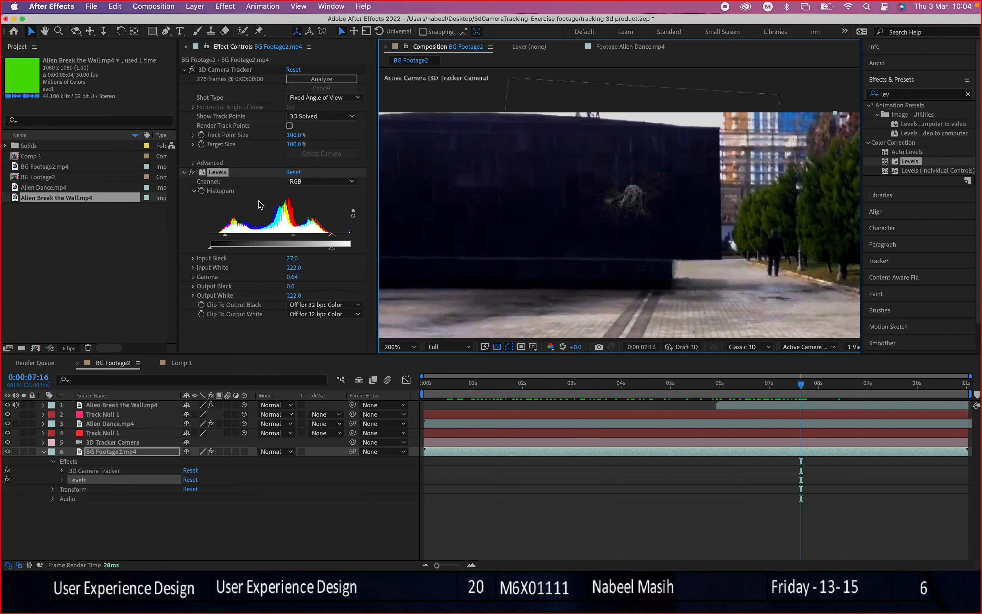
drag(292, 240, 280, 238)
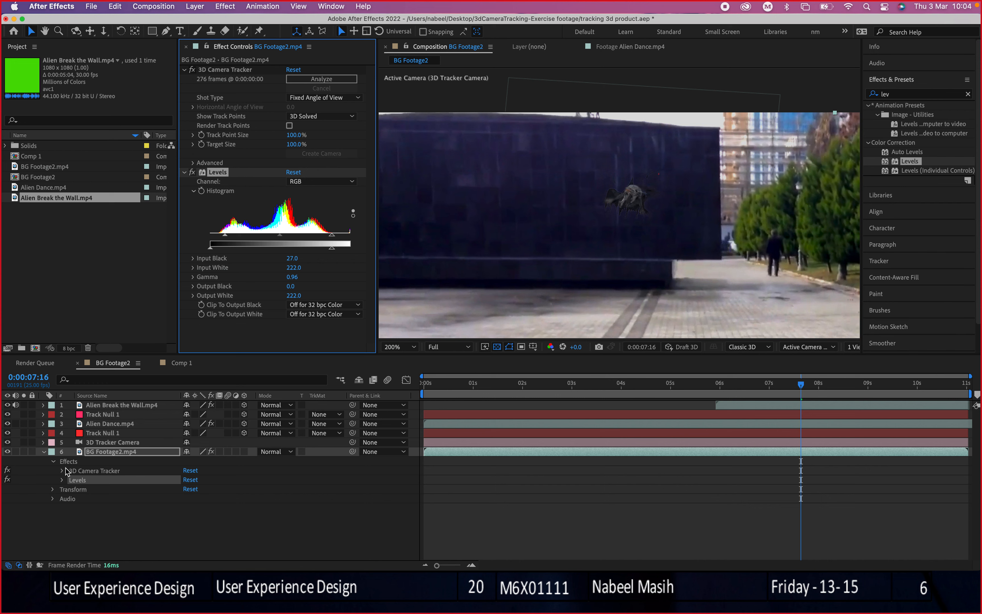
Apply Levels to the Alien Break the Wall.mp4 layer and show only the red channel in the composition view
click(110, 408)
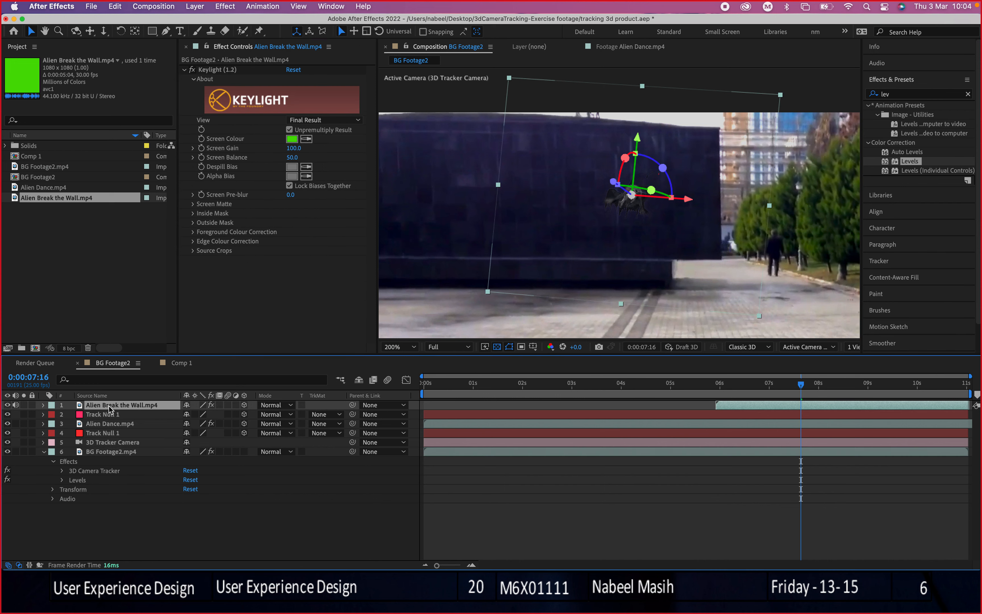
drag(914, 162, 629, 245)
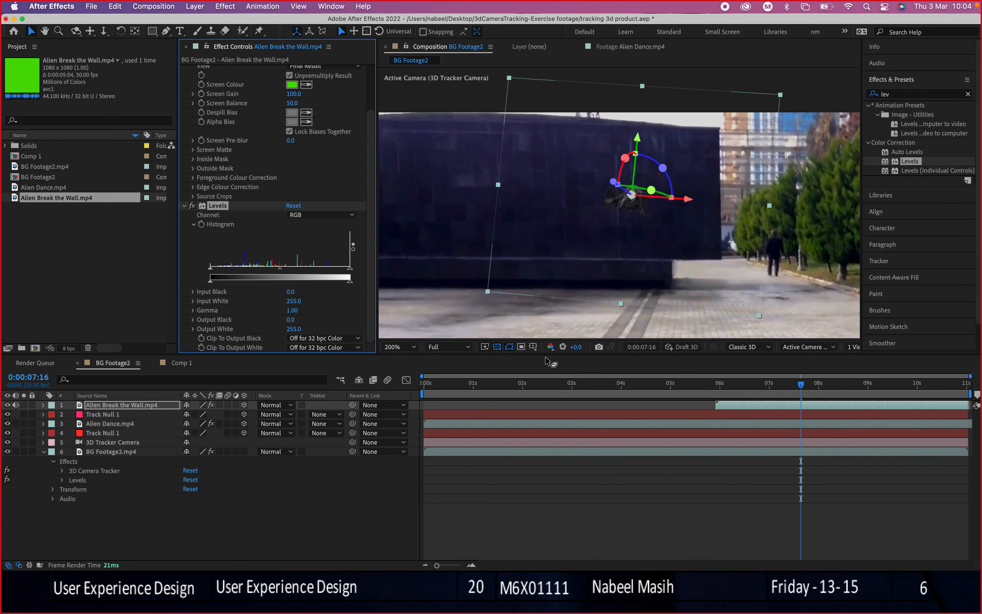
click(551, 347)
click(575, 377)
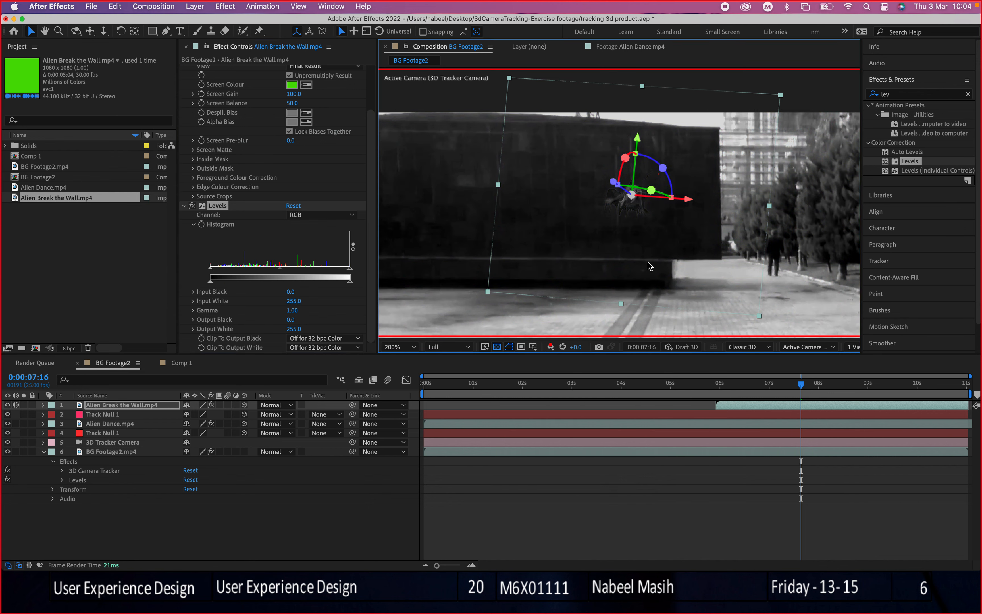
click(827, 92)
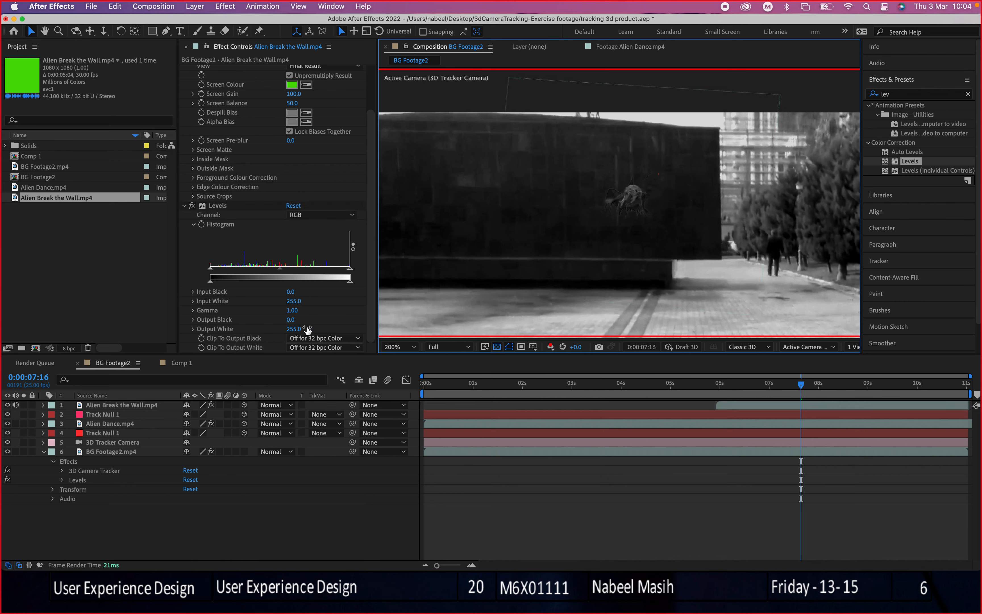
Switch the alien layer's Levels to the Red channel and set Red Gamma to 1.08
click(315, 215)
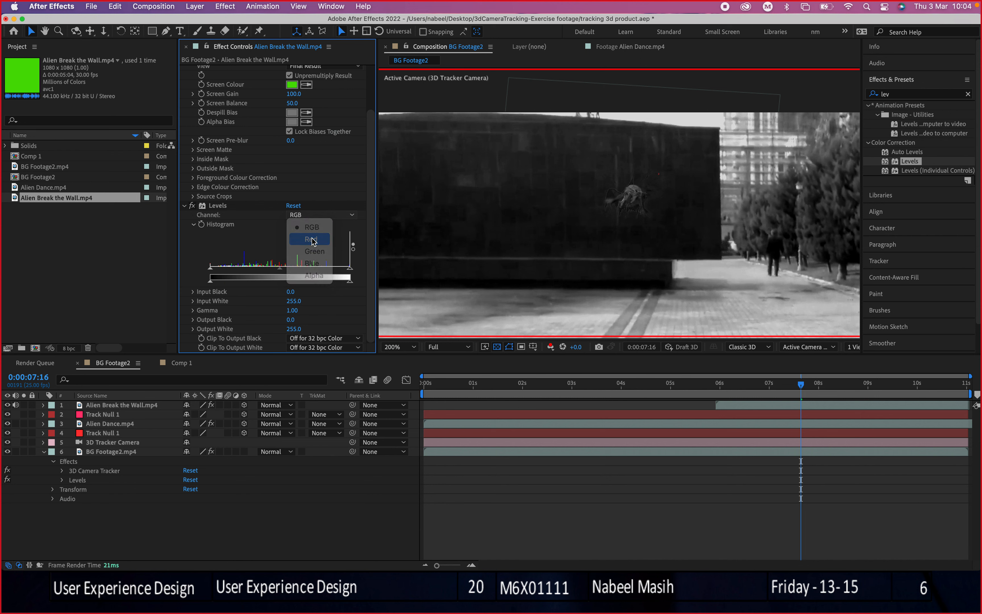
click(304, 236)
mouse_move(283, 273)
mouse_down()
mouse_move(240, 273)
mouse_move(276, 273)
mouse_up()
click(796, 93)
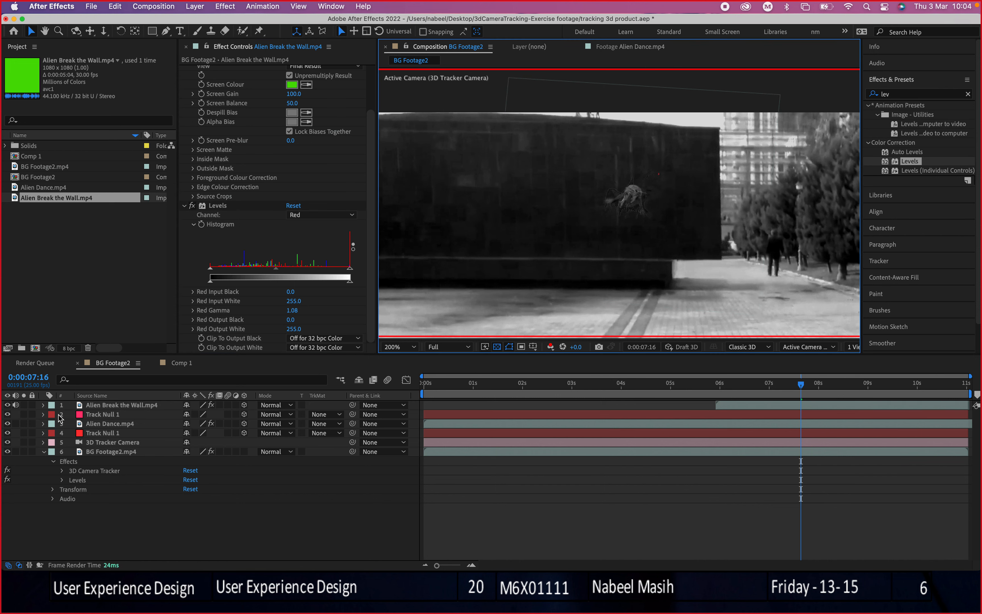
Compare the alien's red tones with the wall up close and set Red Gamma to 1.01
scroll(651, 186, up, 2)
scroll(649, 184, up, 1)
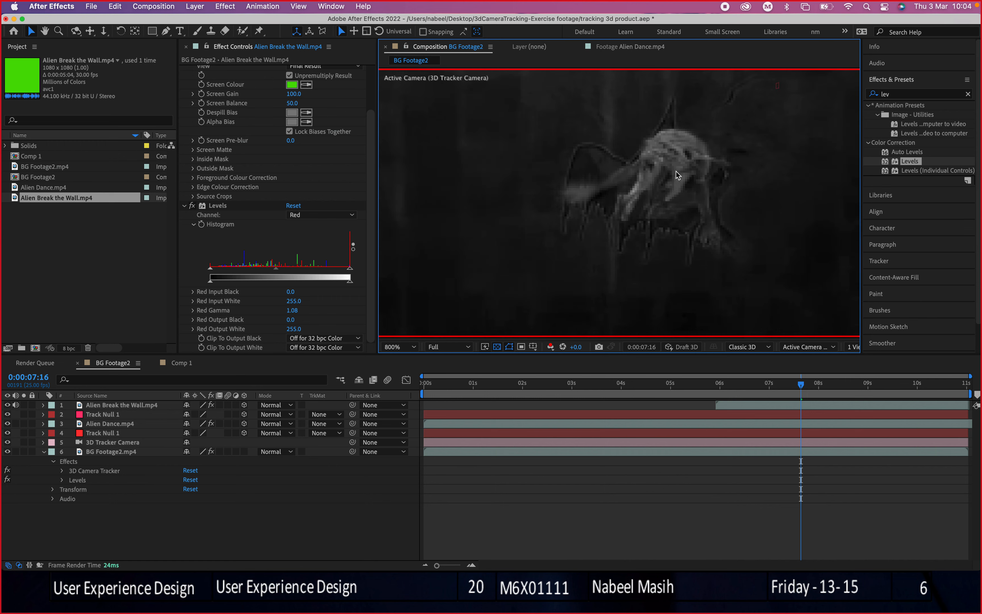
scroll(675, 168, down, 3)
scroll(649, 197, up, 2)
mouse_move(279, 270)
mouse_down()
mouse_move(290, 272)
mouse_move(240, 273)
mouse_move(279, 271)
mouse_up()
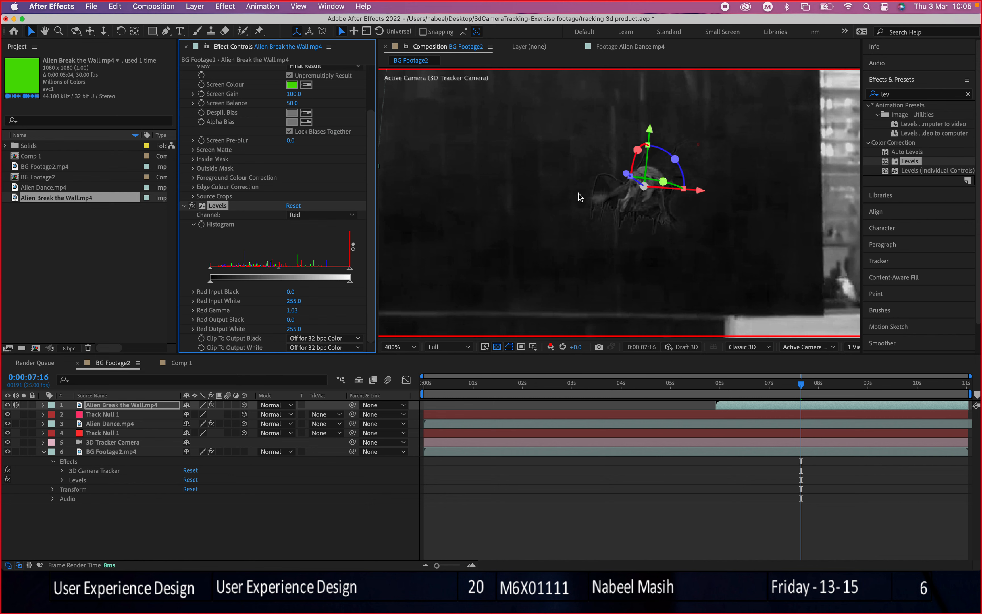
mouse_move(276, 274)
mouse_down()
mouse_move(299, 272)
mouse_move(279, 273)
mouse_up()
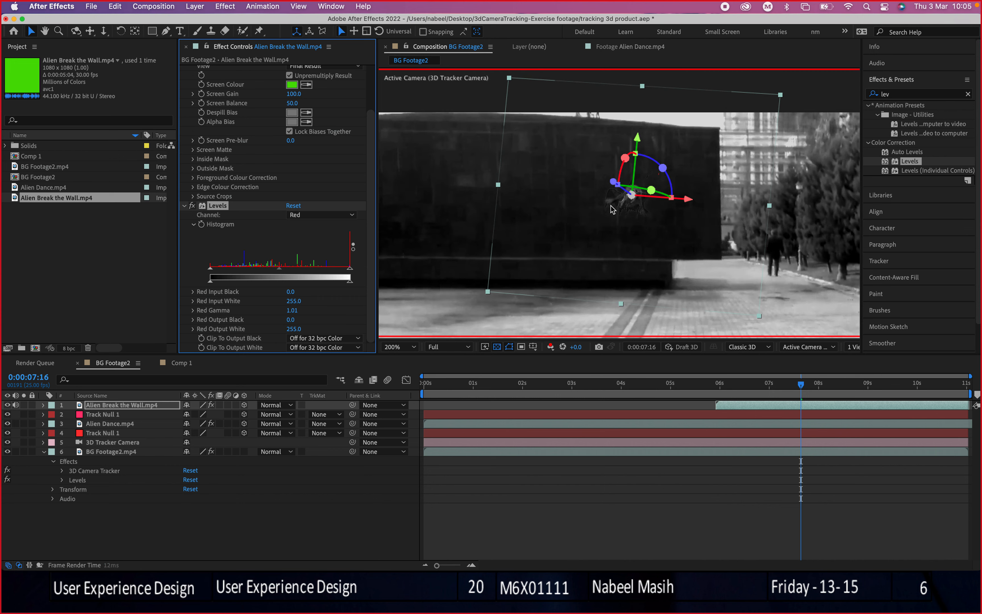
Show only the green channel in the composition view, switch the alien layer's Levels to Green and set Green Gamma to 1.31
click(747, 148)
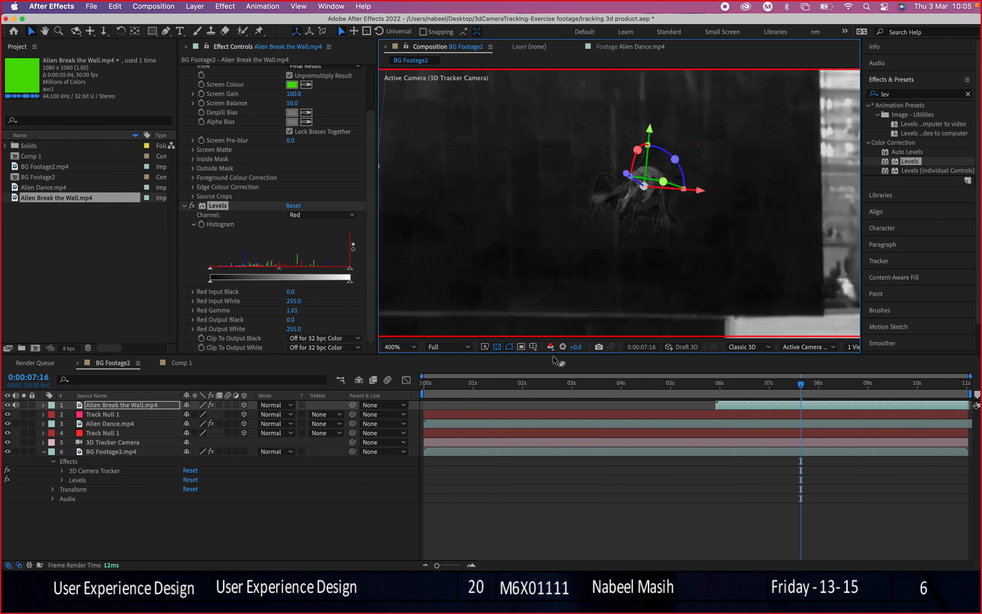
click(551, 347)
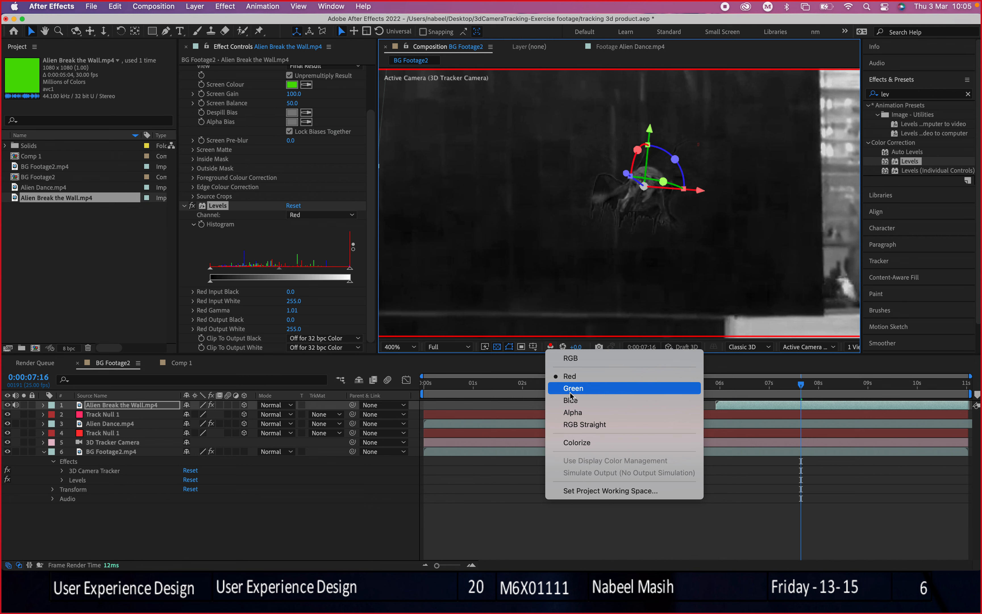
click(570, 388)
click(325, 215)
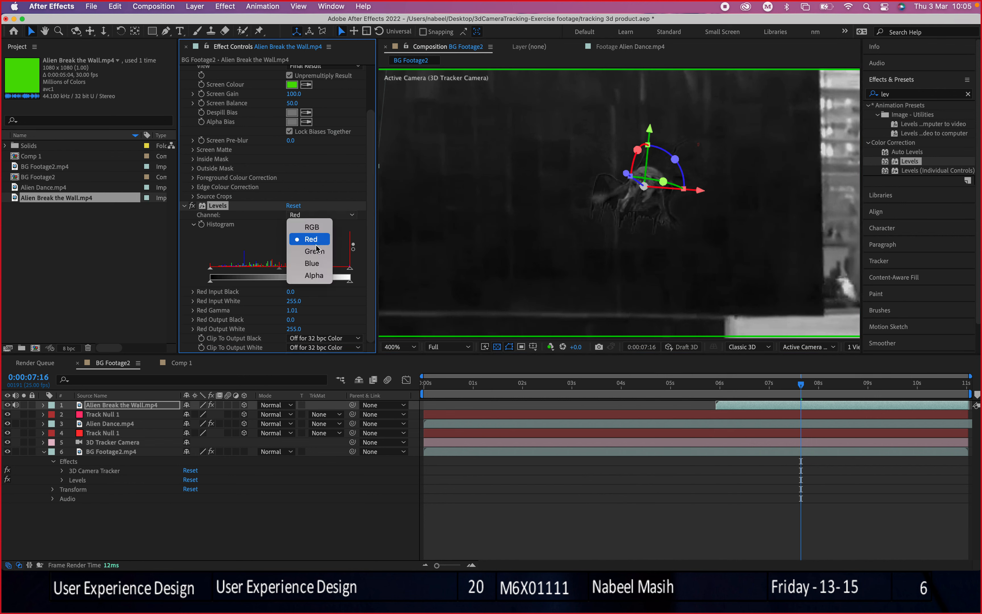
click(316, 254)
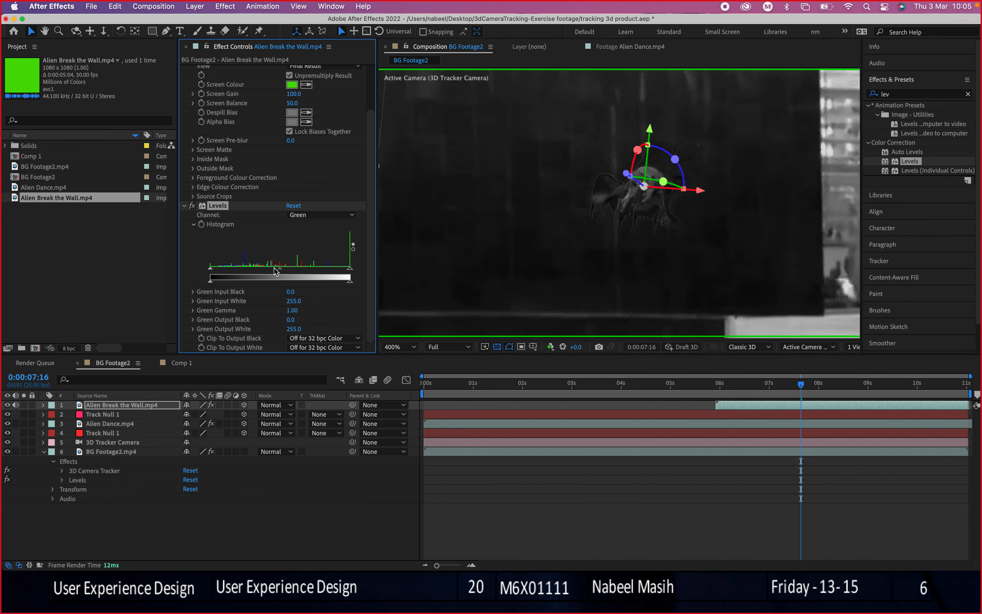
mouse_move(279, 271)
mouse_down()
mouse_move(289, 271)
mouse_move(267, 272)
mouse_up()
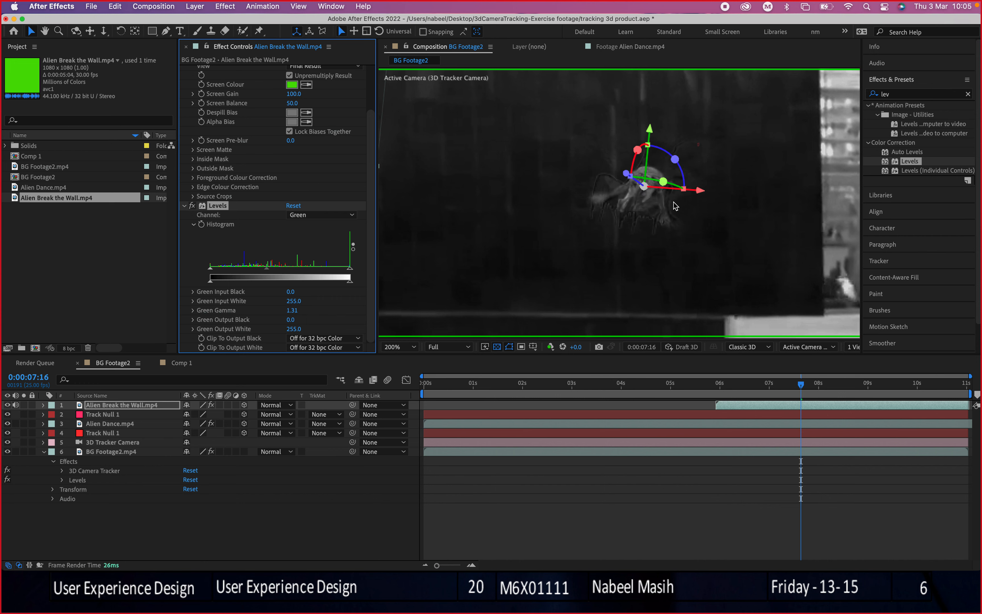
Compare the wall alien's green tones with the wall at different zooms, with the layer deselected
scroll(605, 217, down, 1)
click(730, 118)
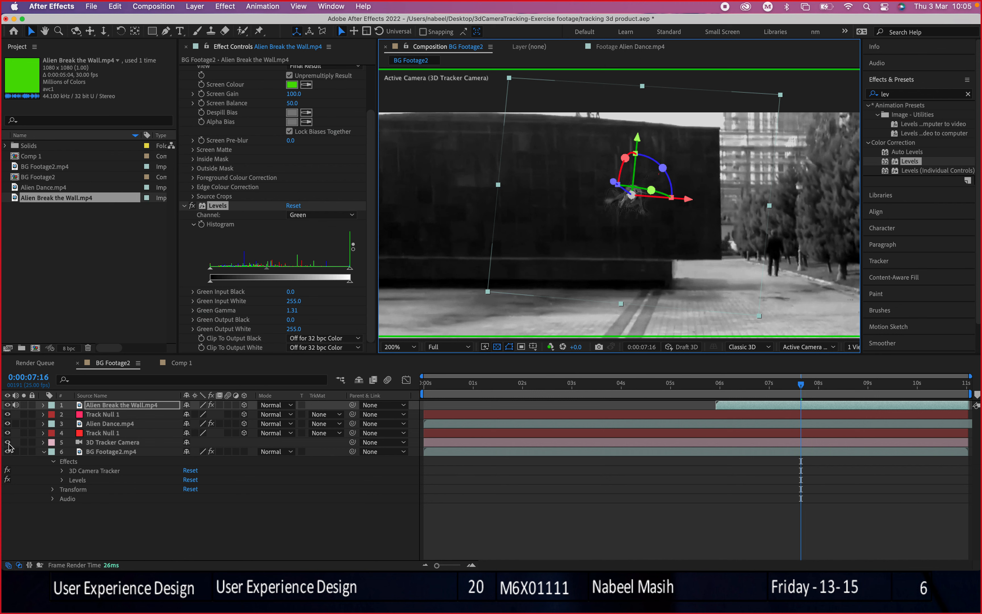
click(7, 416)
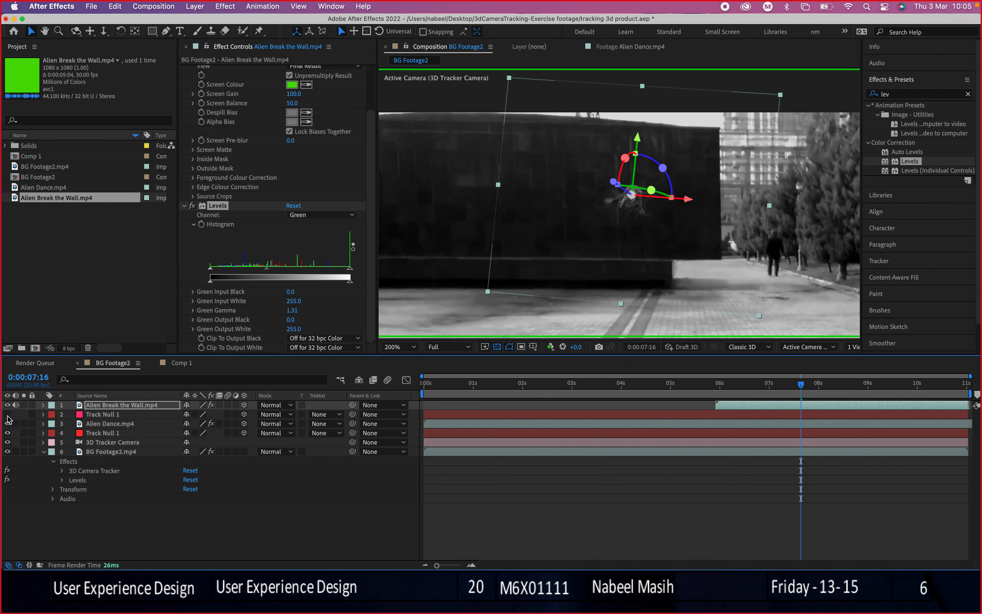
click(7, 415)
click(813, 103)
scroll(631, 180, up, 3)
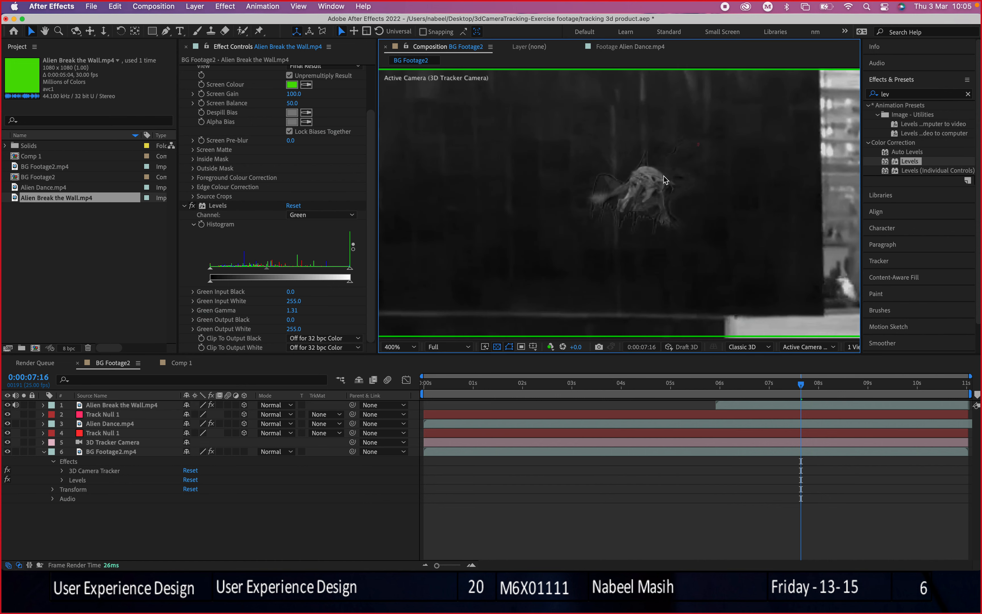
Try turning off the 3D switch of the Alien Break the Wall.mp4 layer, and undo it
click(111, 409)
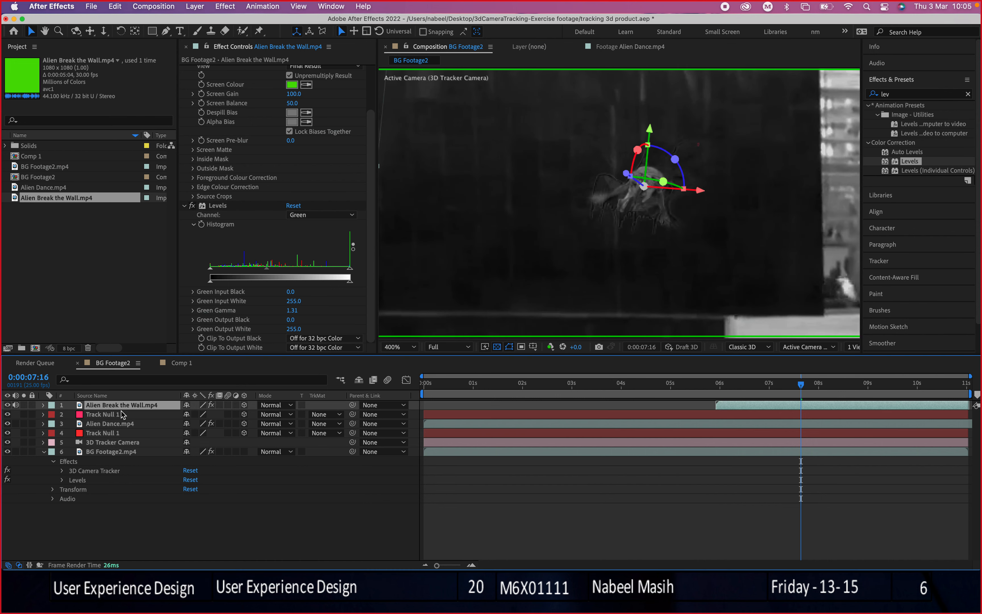
click(244, 405)
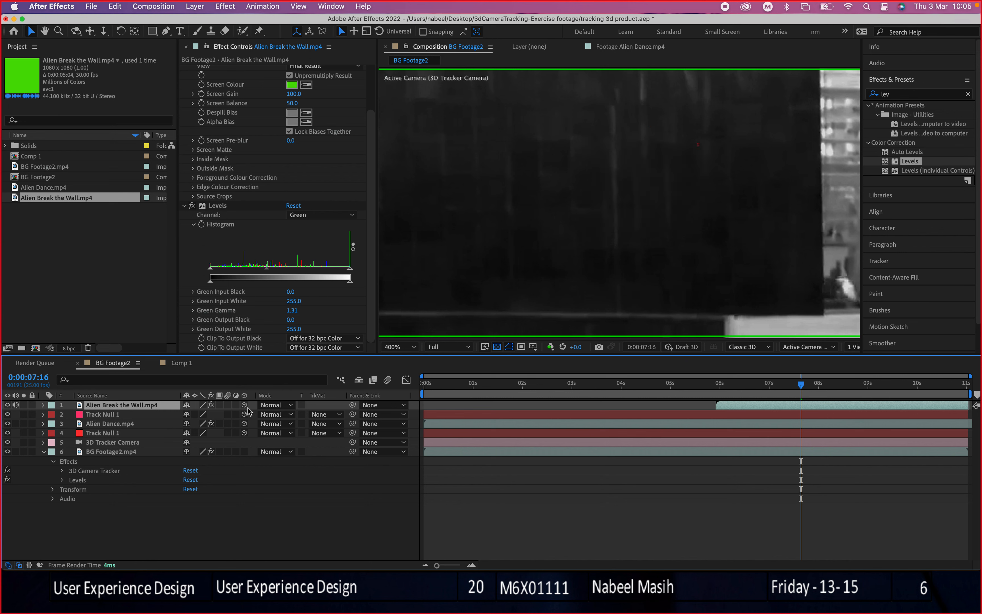
scroll(765, 193, down, 2)
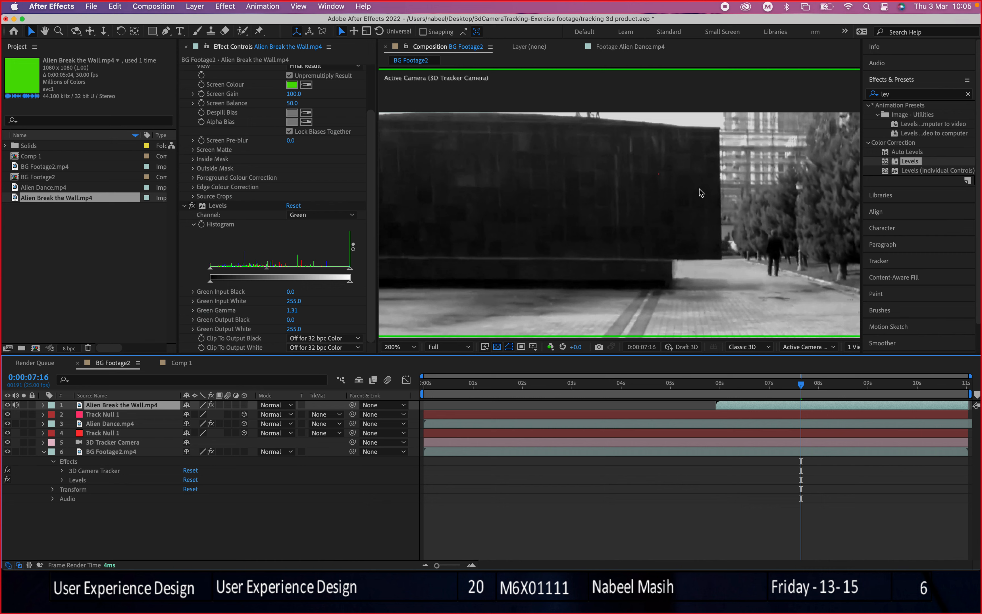
key(super+z)
Compare the wall alien's green tones with the wall up close and set its Green Gamma to 0.90
click(815, 94)
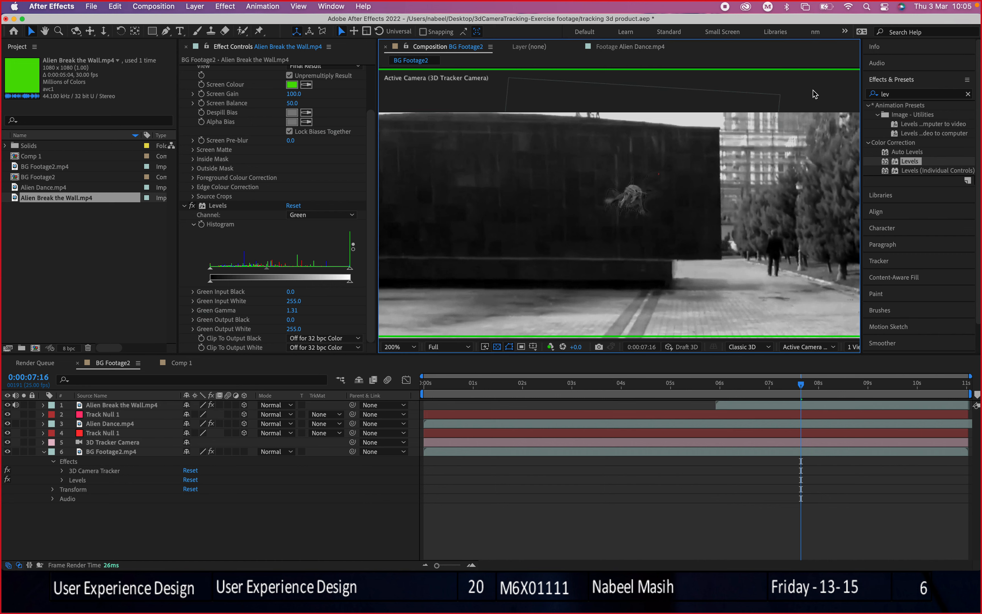
scroll(633, 218, up, 2)
click(125, 408)
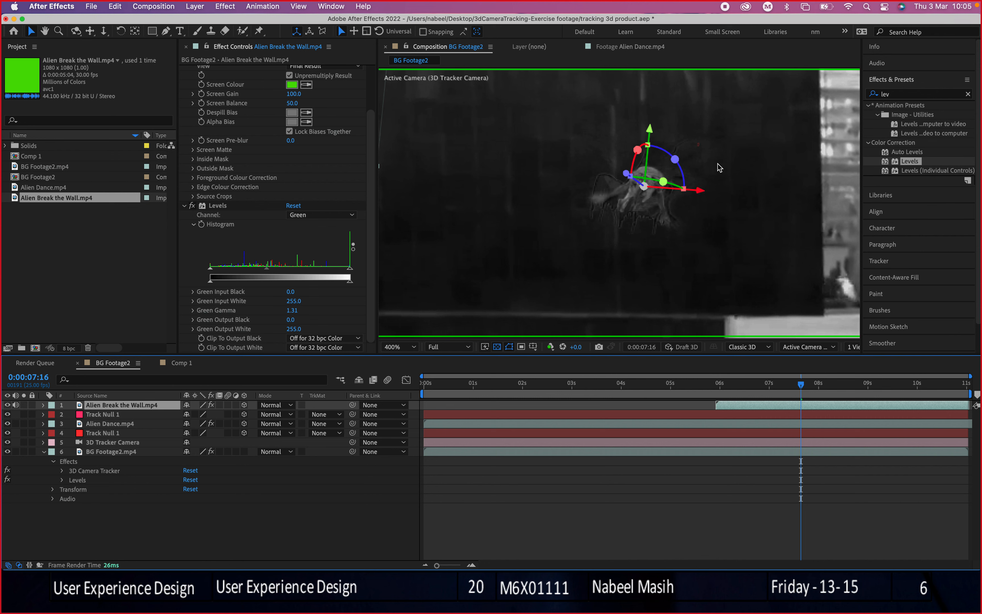
click(838, 110)
click(728, 51)
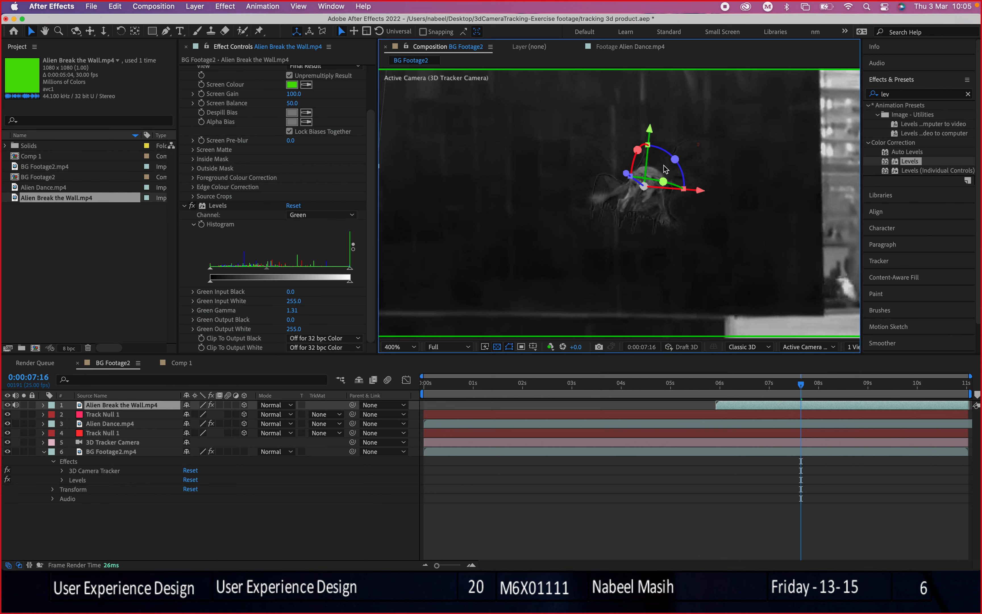
mouse_move(267, 269)
mouse_down()
mouse_move(278, 272)
mouse_move(253, 271)
mouse_move(280, 273)
mouse_up()
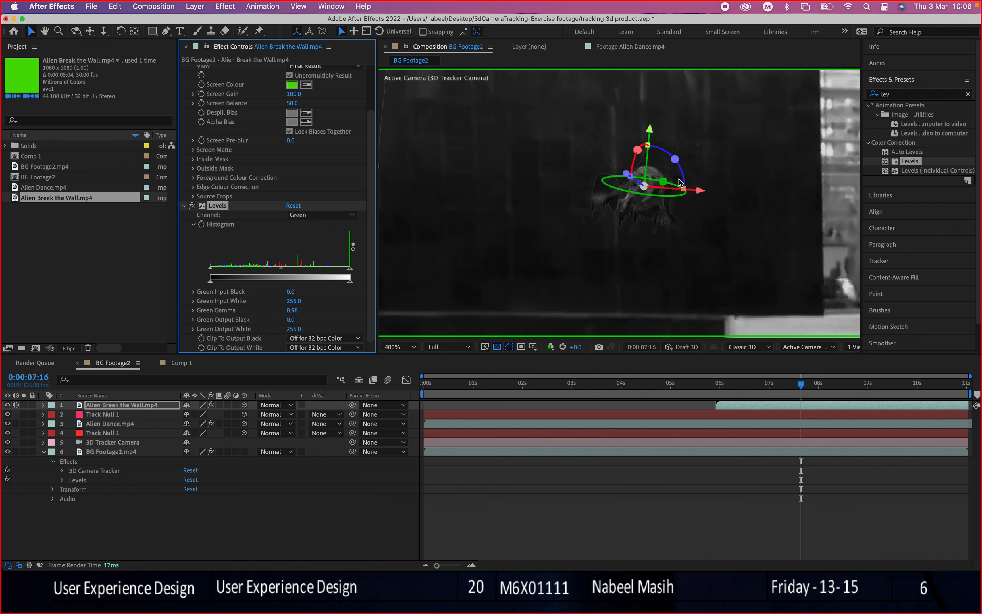
mouse_move(286, 272)
mouse_down()
mouse_move(276, 271)
mouse_move(296, 274)
mouse_up()
Show only the blue channel in the composition view, switch the alien layer's Levels to Blue and set Blue Gamma to 1.39
click(550, 347)
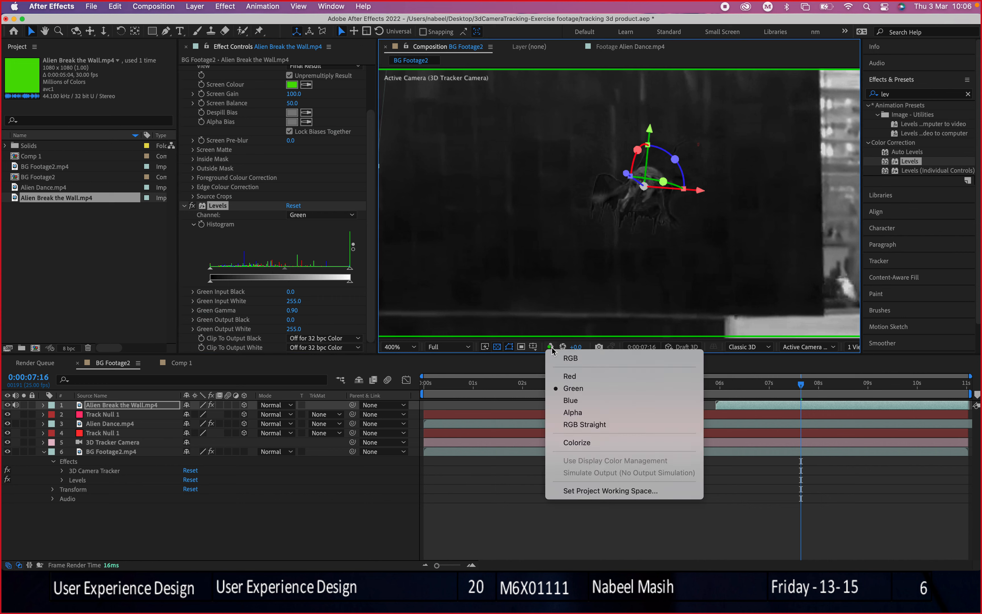
click(578, 401)
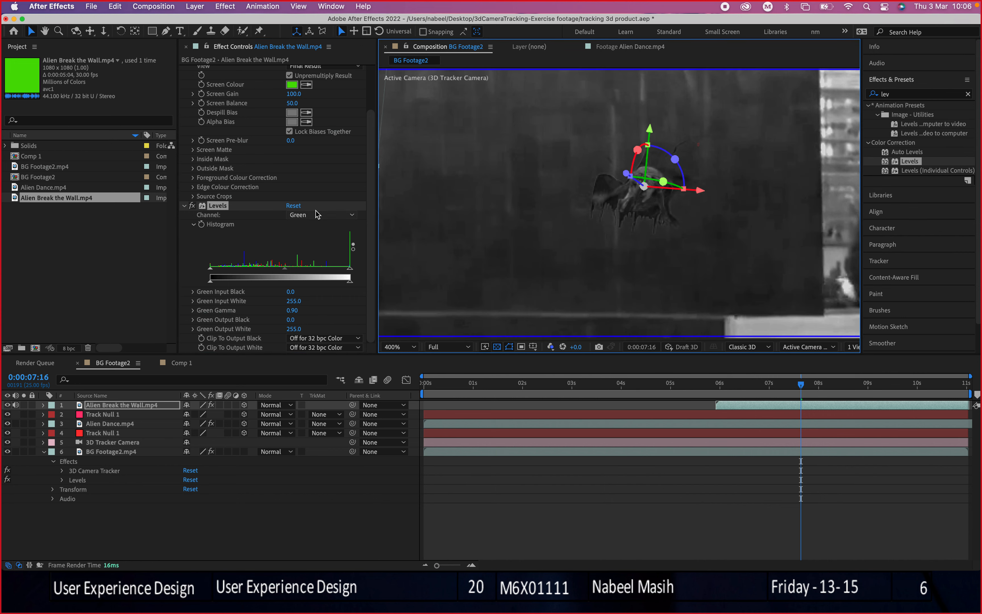
click(318, 215)
click(317, 265)
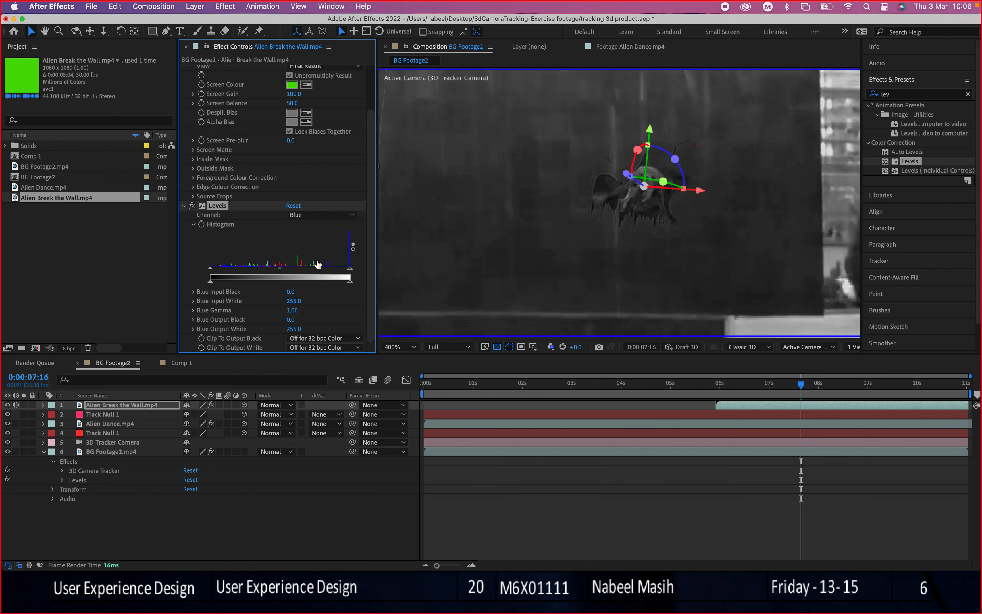
mouse_move(280, 273)
mouse_down()
mouse_move(264, 273)
mouse_move(287, 273)
mouse_move(256, 275)
mouse_move(264, 275)
mouse_up()
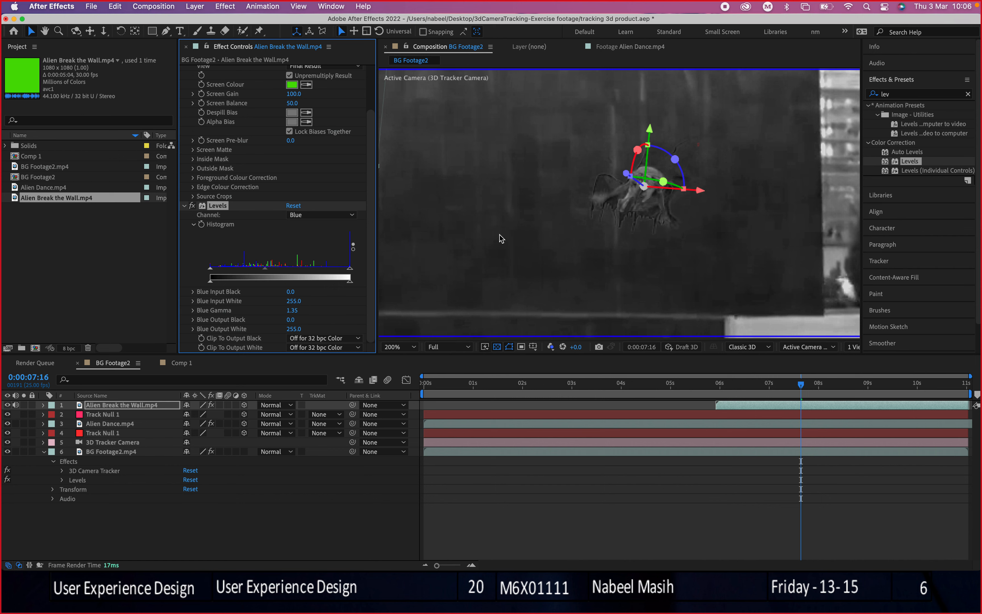
scroll(503, 238, down, 2)
mouse_move(266, 272)
mouse_down()
mouse_move(289, 275)
mouse_move(262, 275)
mouse_up()
Return both the composition view and the alien layer's Levels channel to RGB
click(551, 348)
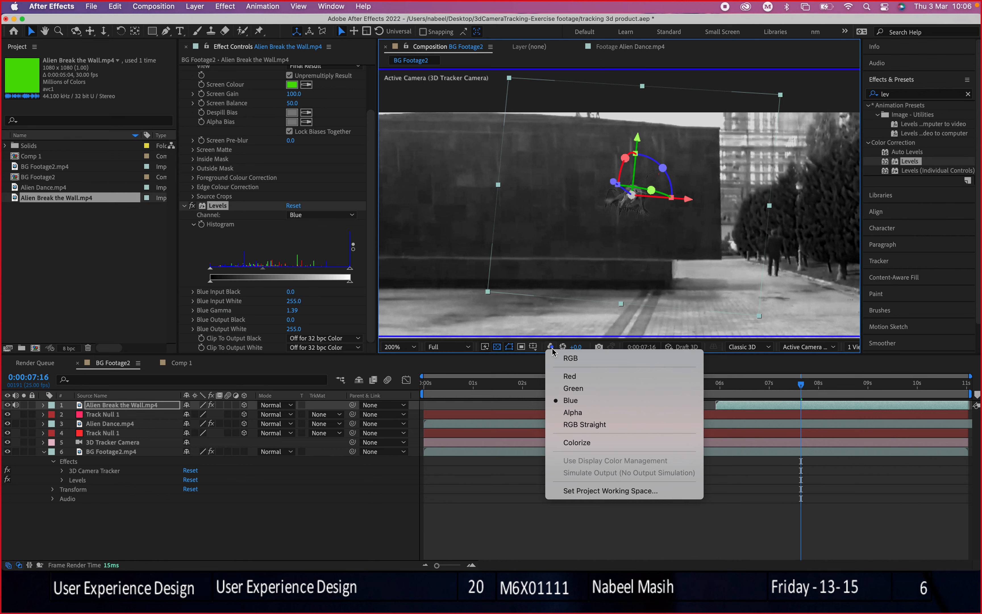
click(565, 363)
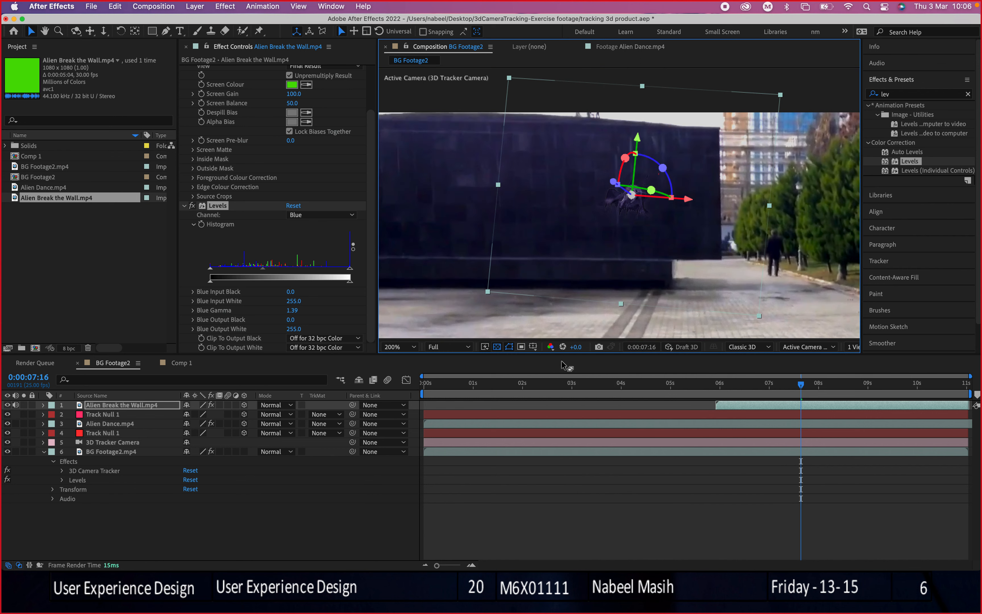
click(319, 215)
click(321, 228)
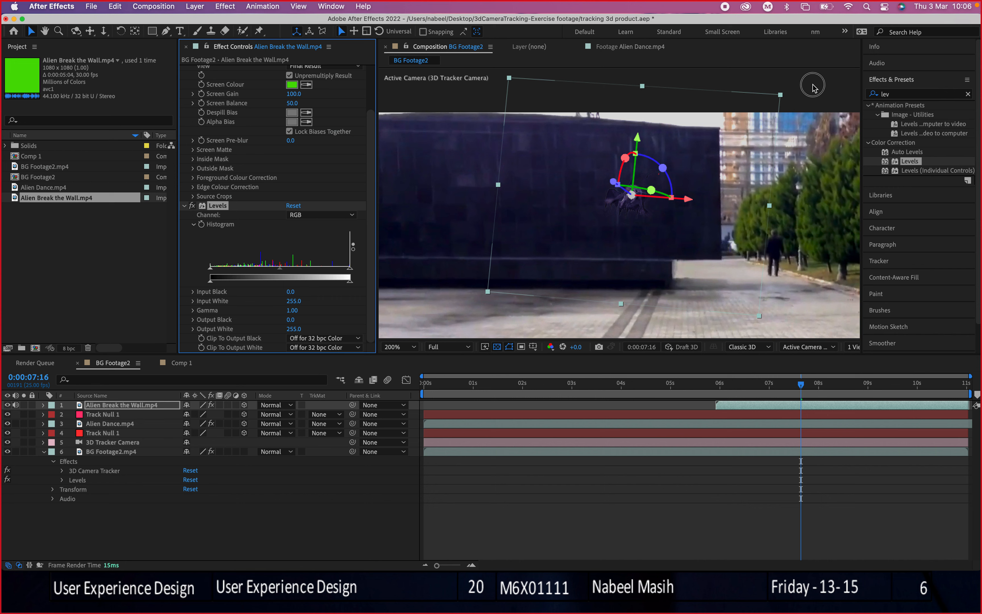
Scrub to 0:00:09:22 and toggle the alien layer's Levels off and on to compare its colours with the wall
click(627, 201)
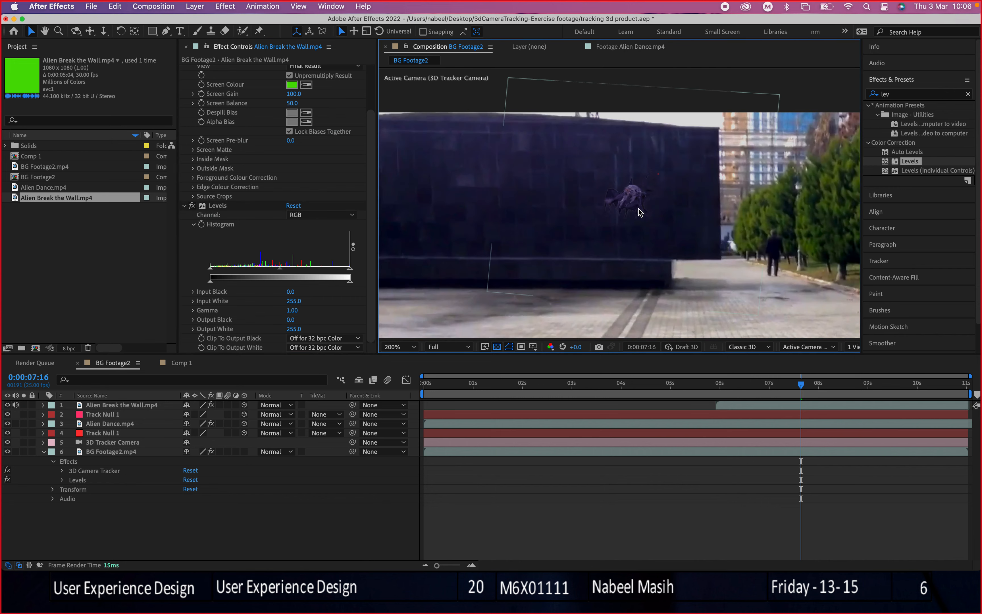
drag(747, 388, 912, 386)
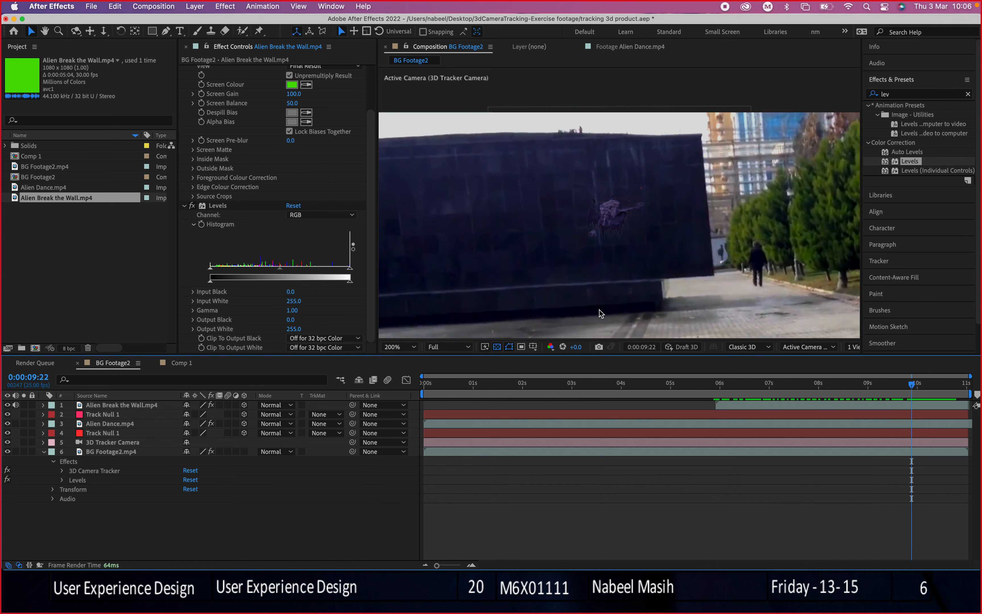
click(192, 207)
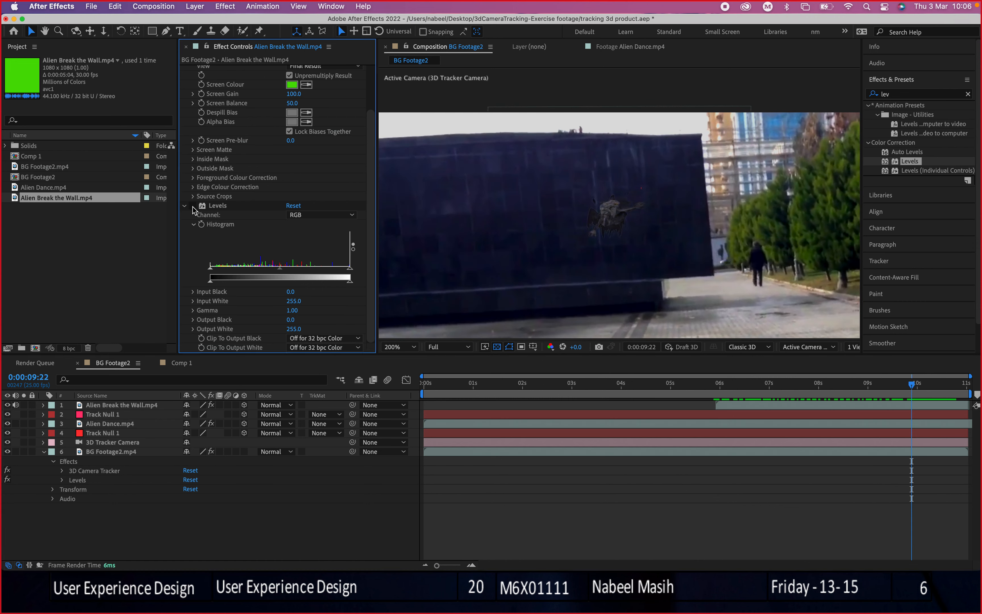
scroll(496, 213, up, 3)
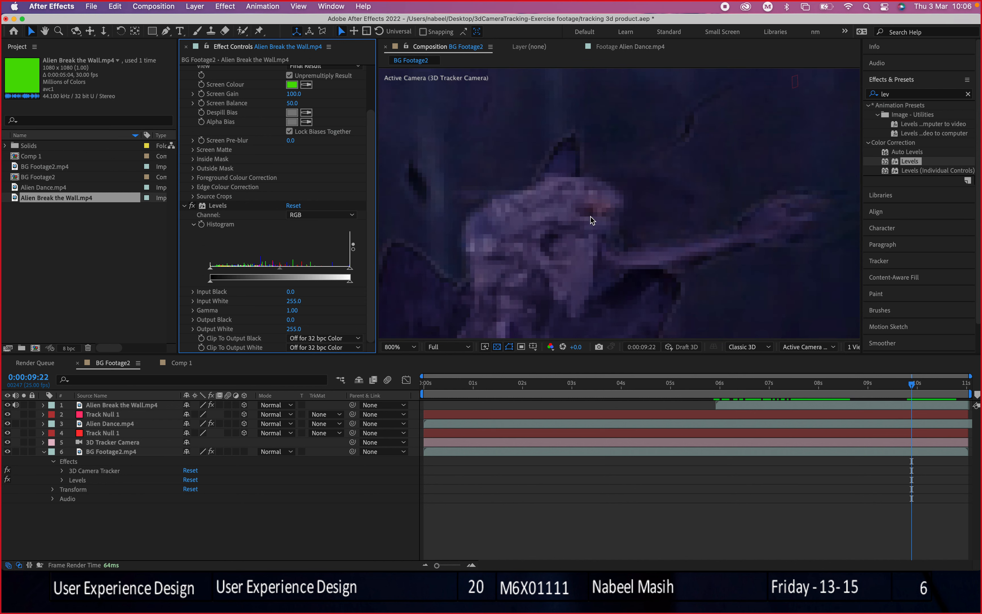
drag(594, 218, 585, 173)
scroll(585, 173, down, 2)
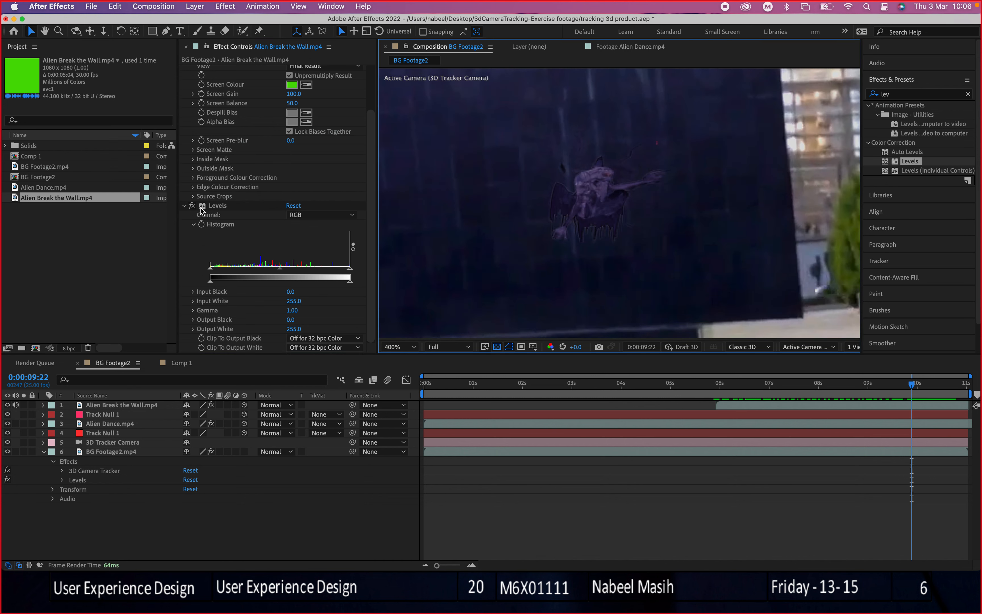
click(192, 206)
click(192, 206)
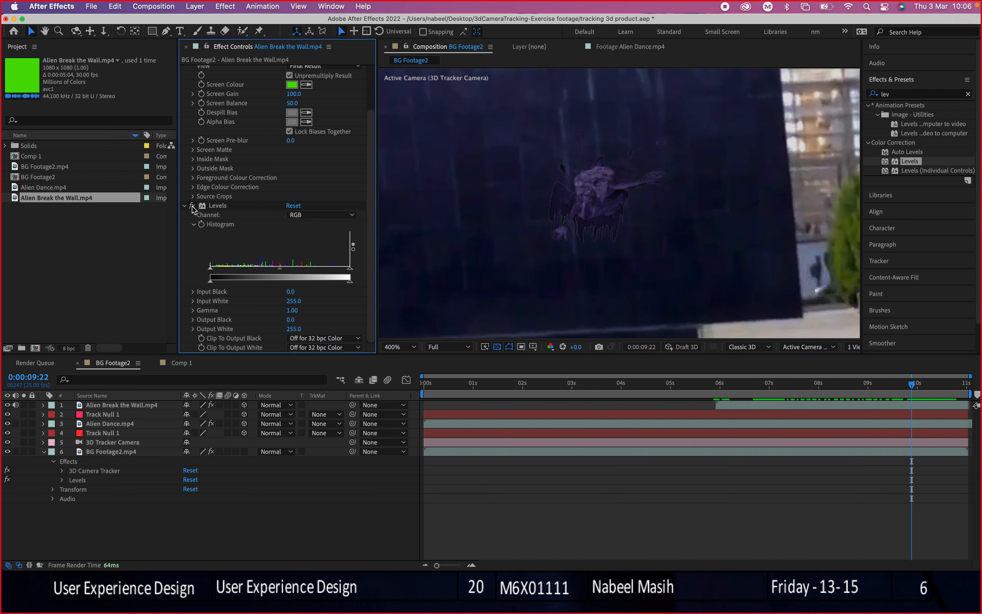
click(192, 207)
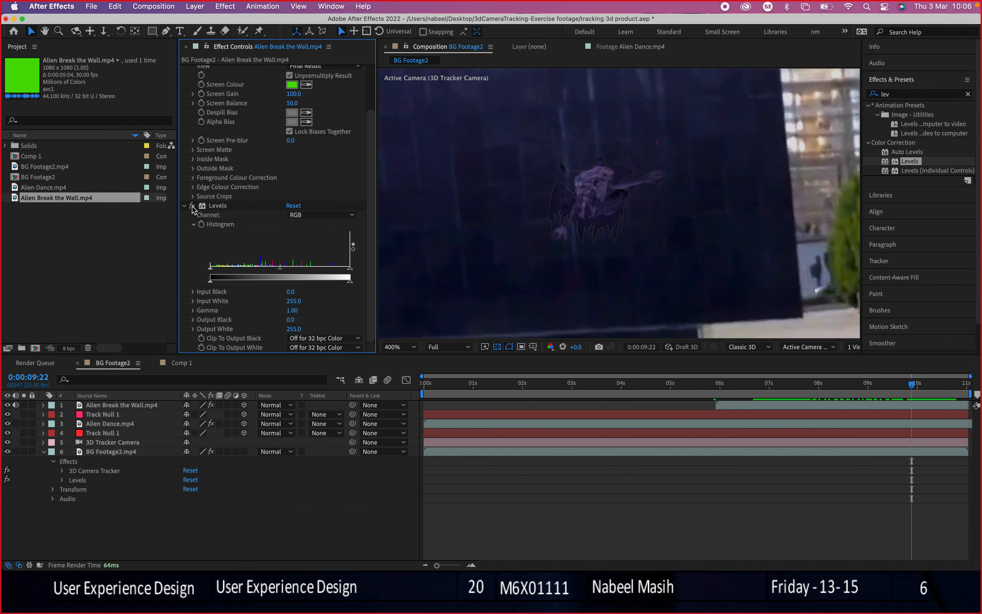
Collapse the wall alien's Levels, go to 0:00:00:13 and apply a Levels effect to the Alien Dance.mp4 layer
click(185, 205)
scroll(646, 213, down, 3)
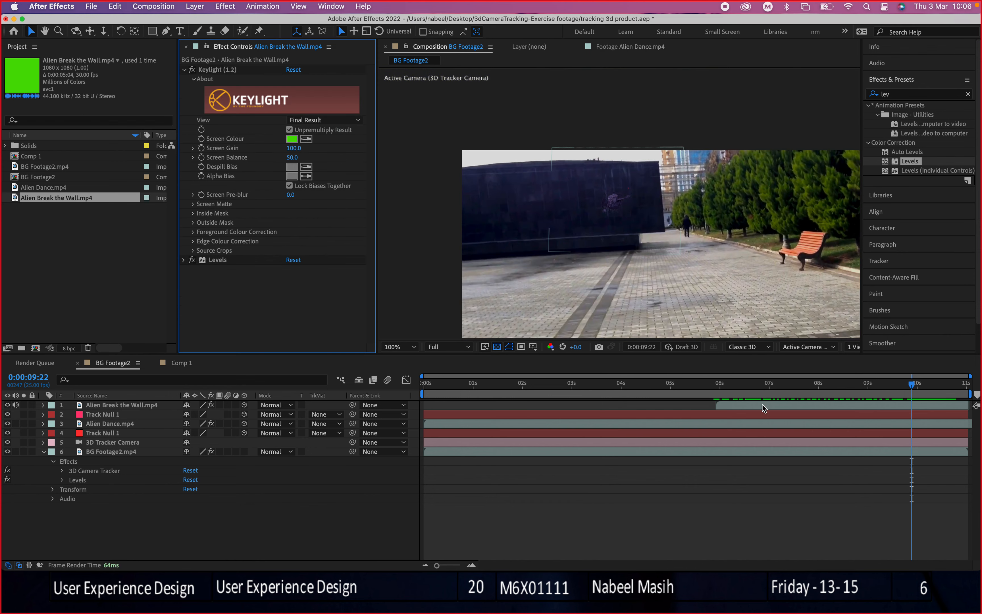
drag(755, 388, 450, 399)
drag(852, 190, 809, 113)
drag(904, 164, 710, 233)
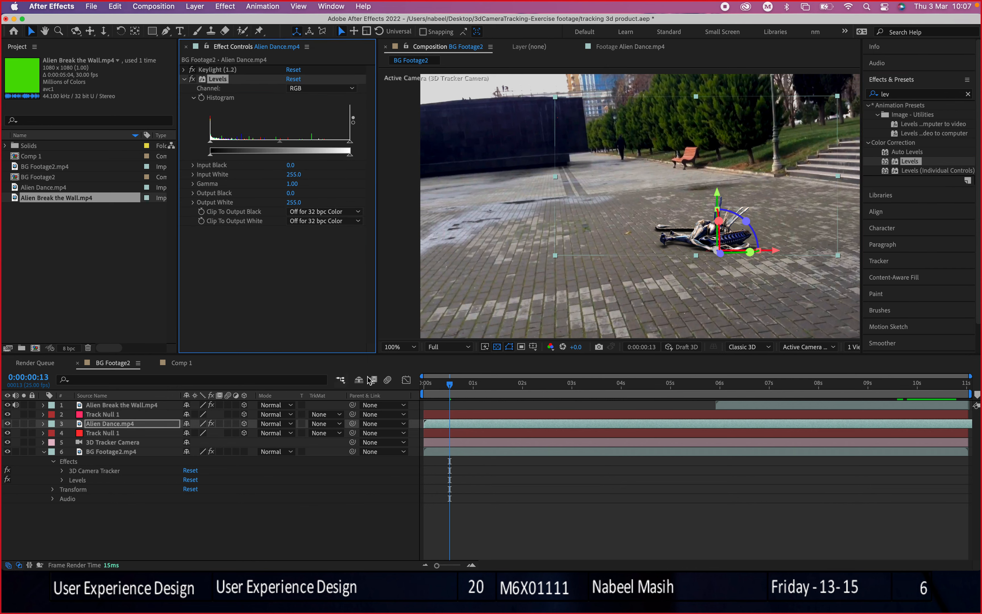
At 0:00:03:06, show only the red channel in the composition view and switch the Alien Dance.mp4 layer's Levels to Red
drag(448, 388, 582, 381)
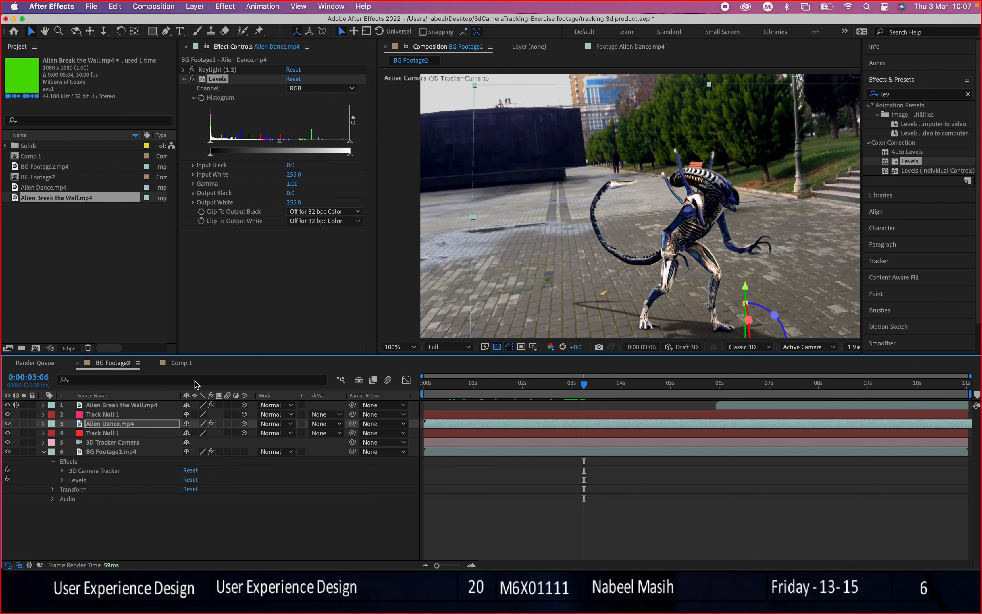
click(556, 350)
click(570, 373)
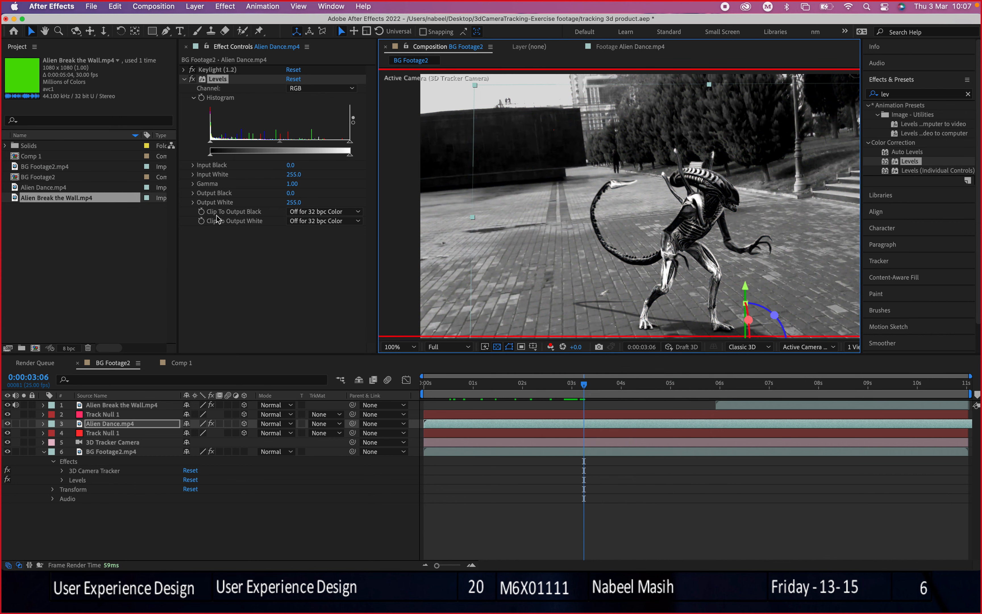
click(306, 89)
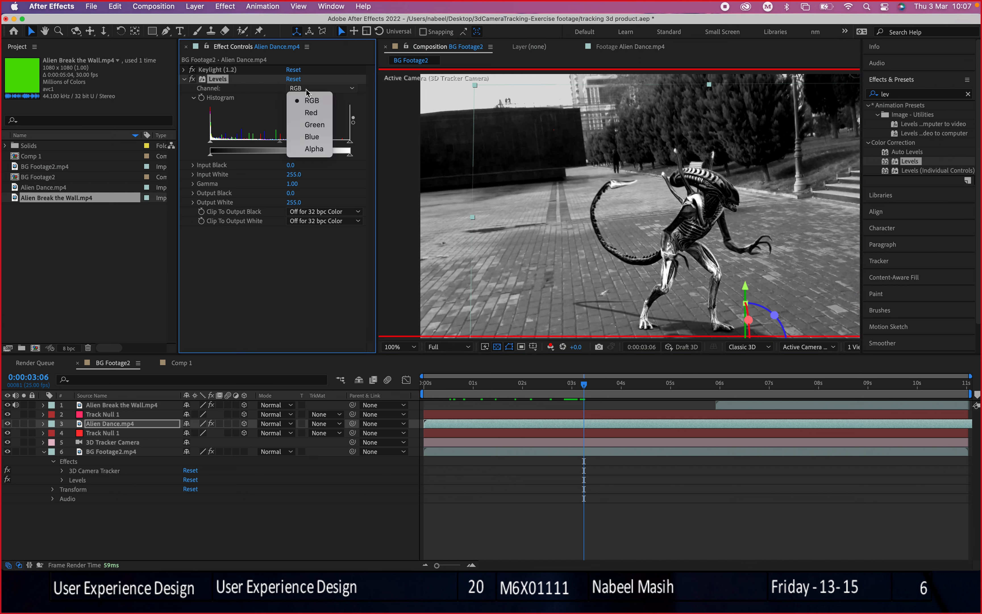
click(311, 114)
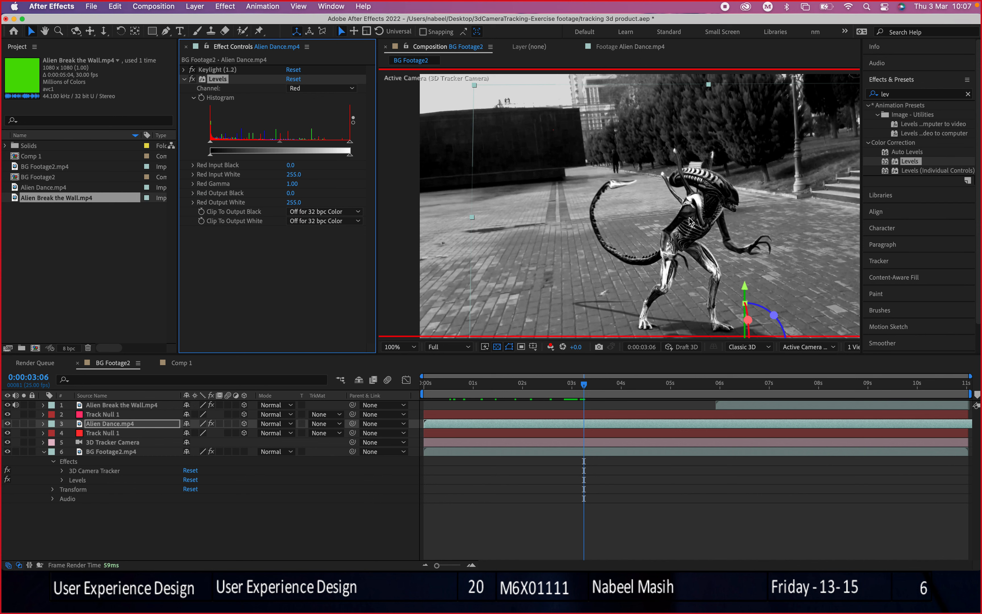
Set the dancing alien's red gamma to 1.64 and red output white to 184, comparing with Levels off and on
mouse_move(282, 147)
mouse_down()
mouse_move(254, 146)
mouse_move(278, 149)
mouse_up()
drag(277, 142, 275, 146)
drag(350, 154, 254, 147)
scroll(712, 202, down, 1)
scroll(690, 210, up, 1)
drag(697, 213, 640, 178)
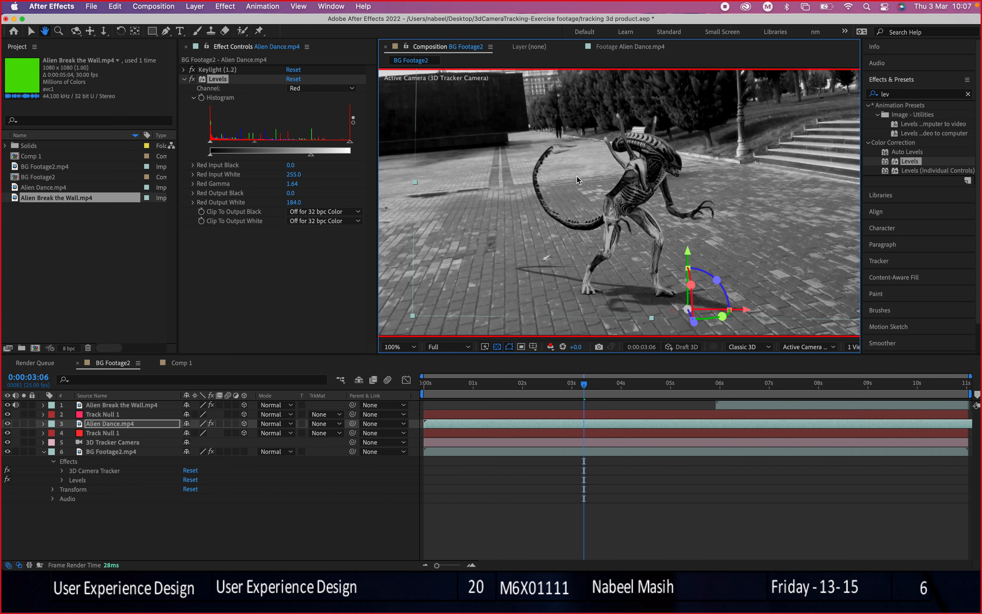
click(194, 81)
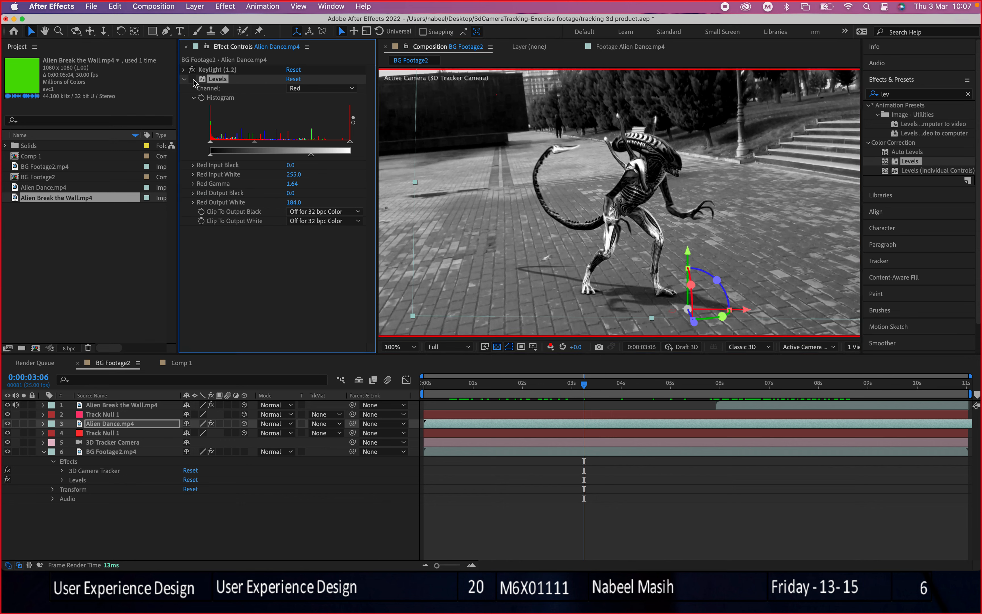
click(193, 80)
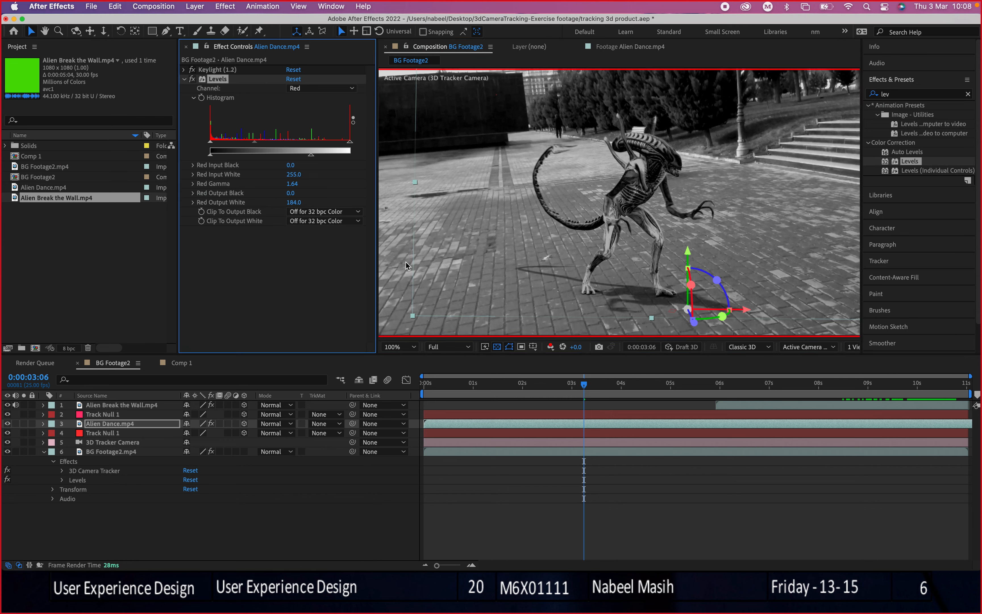
Show only the green channel in the composition view and switch the Alien Dance.mp4 layer's Levels to Green
click(550, 346)
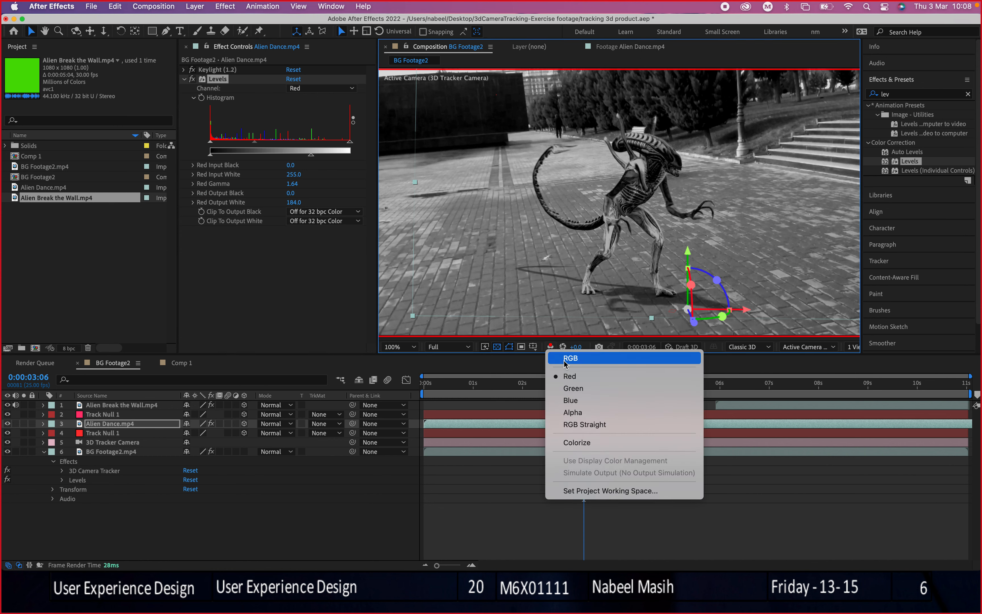
click(576, 389)
click(307, 90)
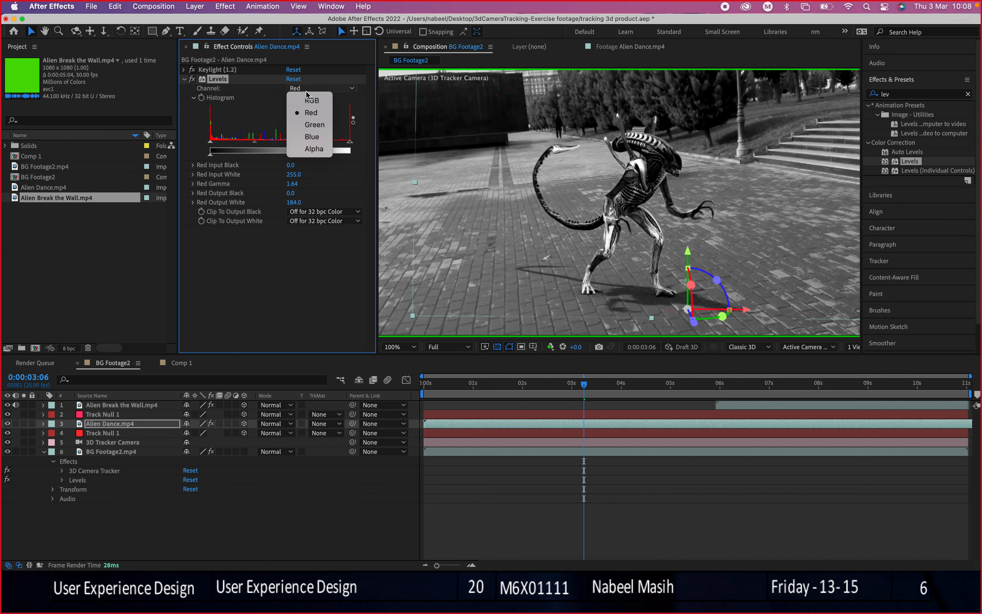
click(316, 127)
Match the dancing alien's green channel to the background with a green gamma of 1.05 and green output white of 232
key(comma)
key(period)
key(comma)
key(period)
mouse_move(283, 144)
mouse_down()
mouse_move(257, 144)
mouse_move(284, 148)
mouse_up()
key(comma)
key(period)
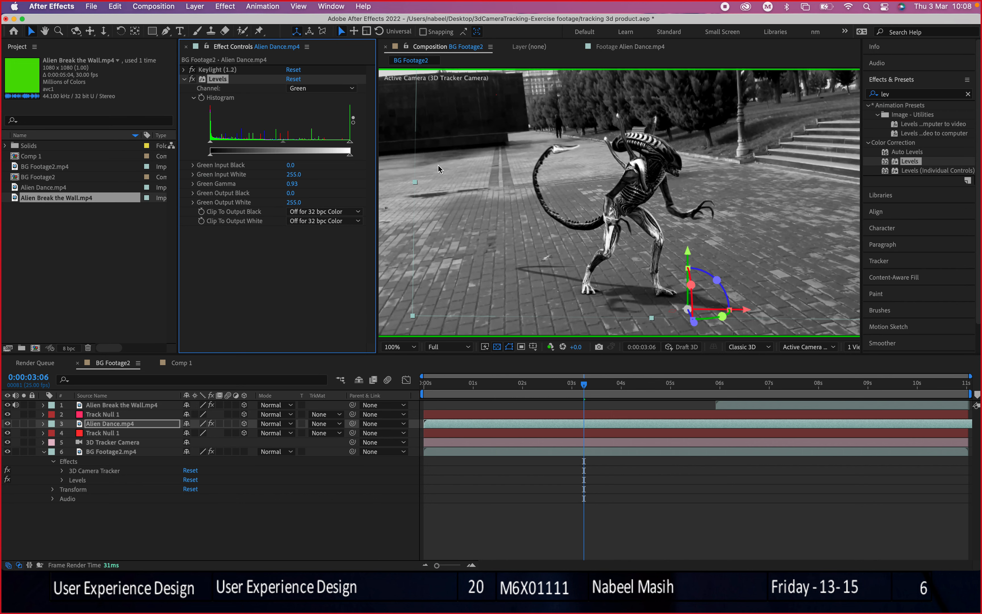
mouse_move(283, 146)
mouse_down()
mouse_move(296, 147)
mouse_move(268, 147)
mouse_move(300, 147)
mouse_move(283, 147)
mouse_up()
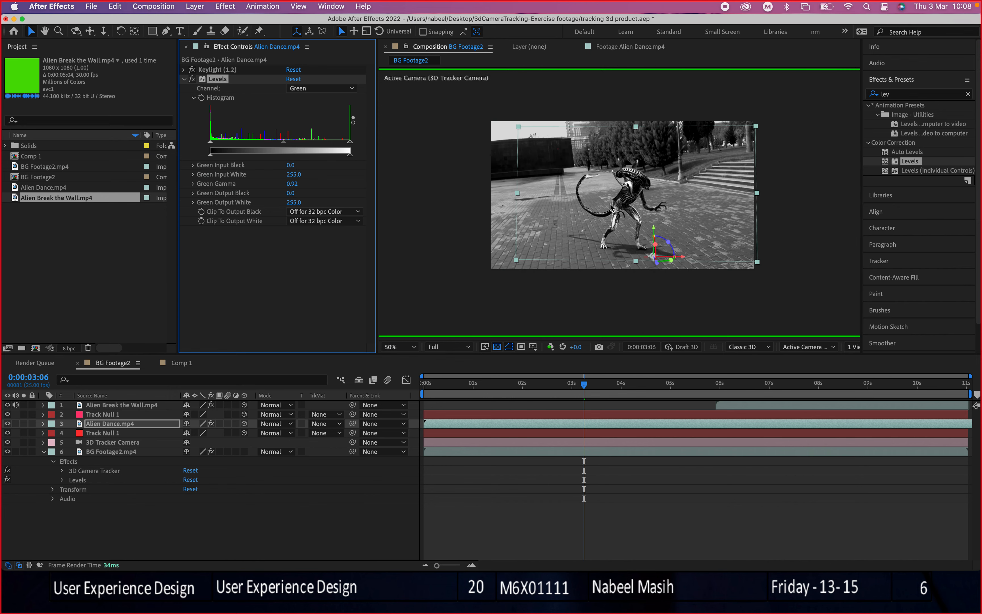
mouse_move(283, 146)
mouse_down()
mouse_move(347, 147)
mouse_move(205, 147)
mouse_move(278, 147)
mouse_up()
mouse_move(349, 158)
mouse_down()
mouse_move(326, 157)
mouse_move(337, 157)
mouse_up()
mouse_move(210, 157)
mouse_down()
mouse_move(228, 158)
mouse_move(191, 158)
mouse_up()
mouse_move(280, 146)
mouse_down()
mouse_move(265, 146)
mouse_move(277, 146)
mouse_up()
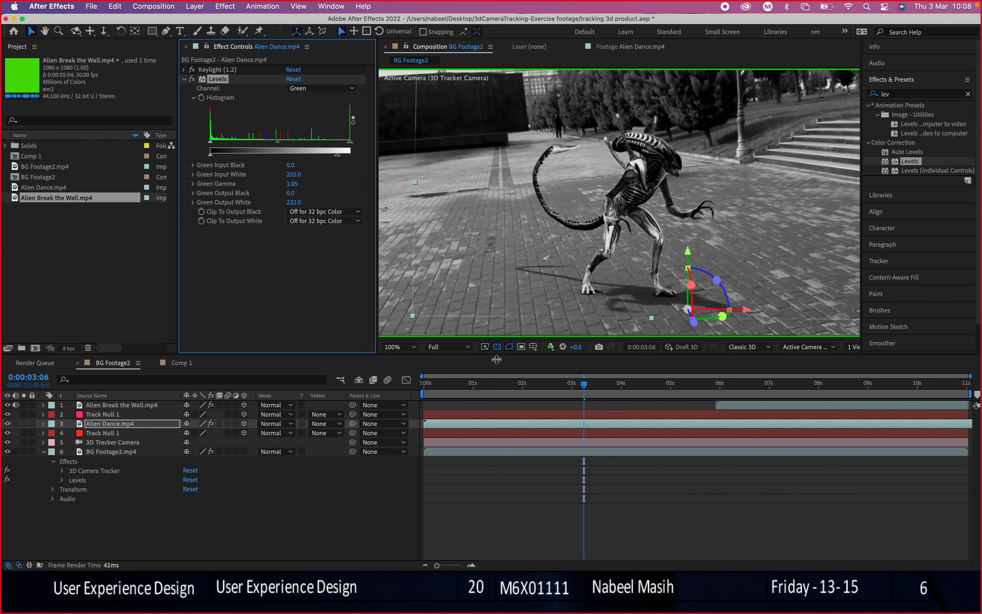
Show only the blue channel in the composition view and switch the Alien Dance.mp4 layer's Levels to Blue
click(550, 346)
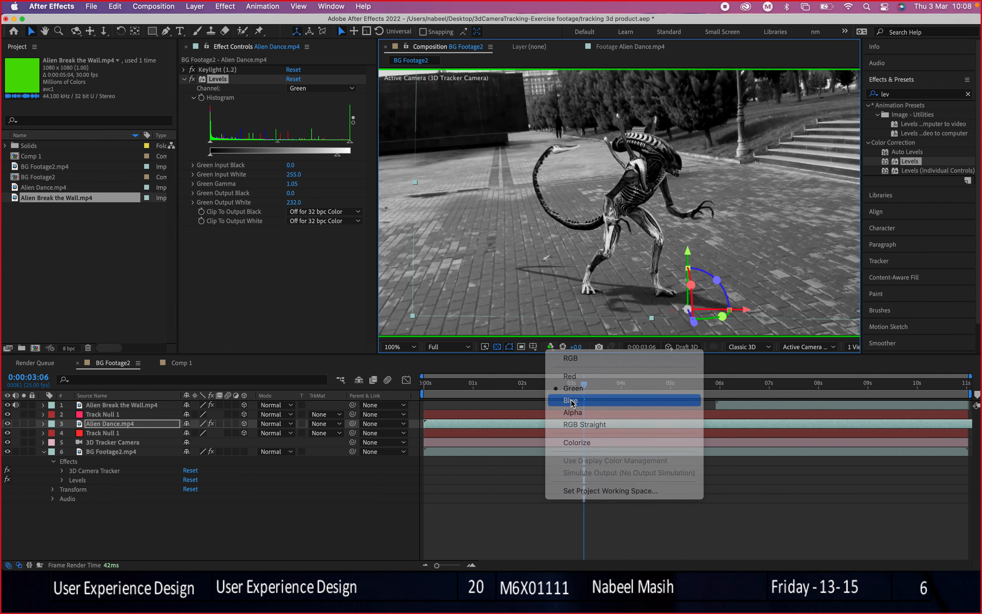
click(570, 401)
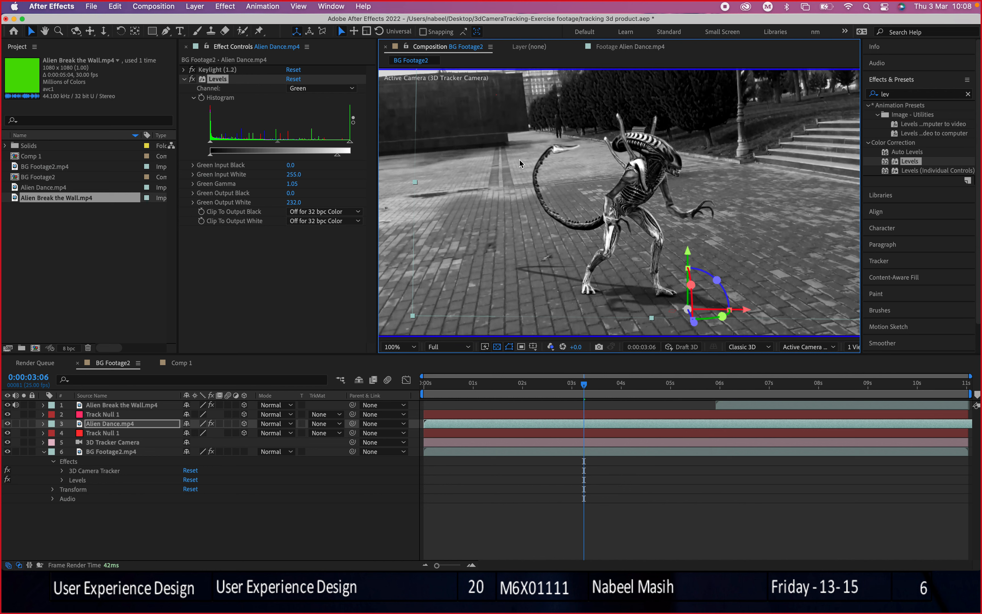
scroll(541, 180, down, 2)
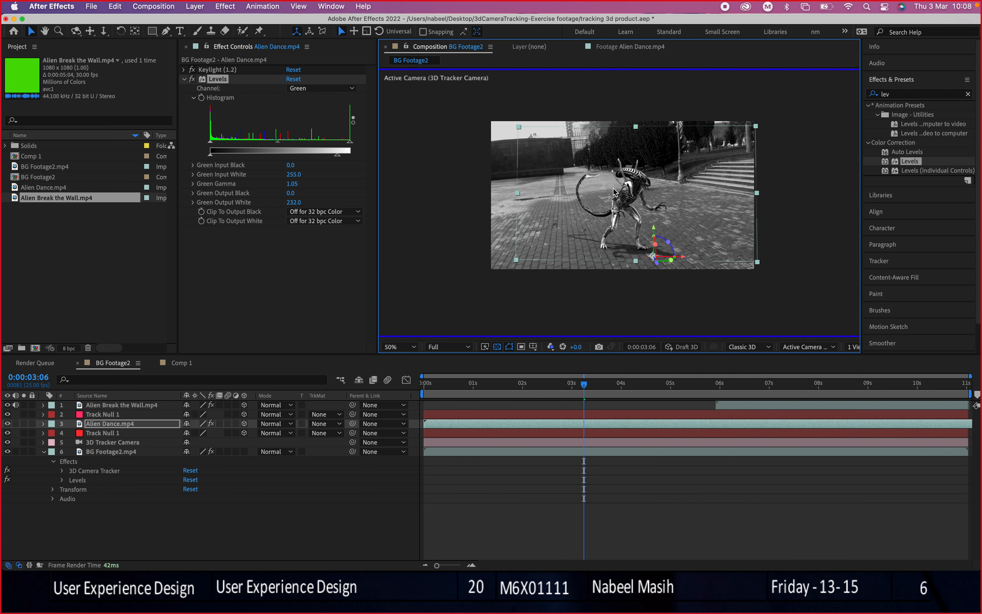
scroll(613, 191, up, 2)
click(313, 88)
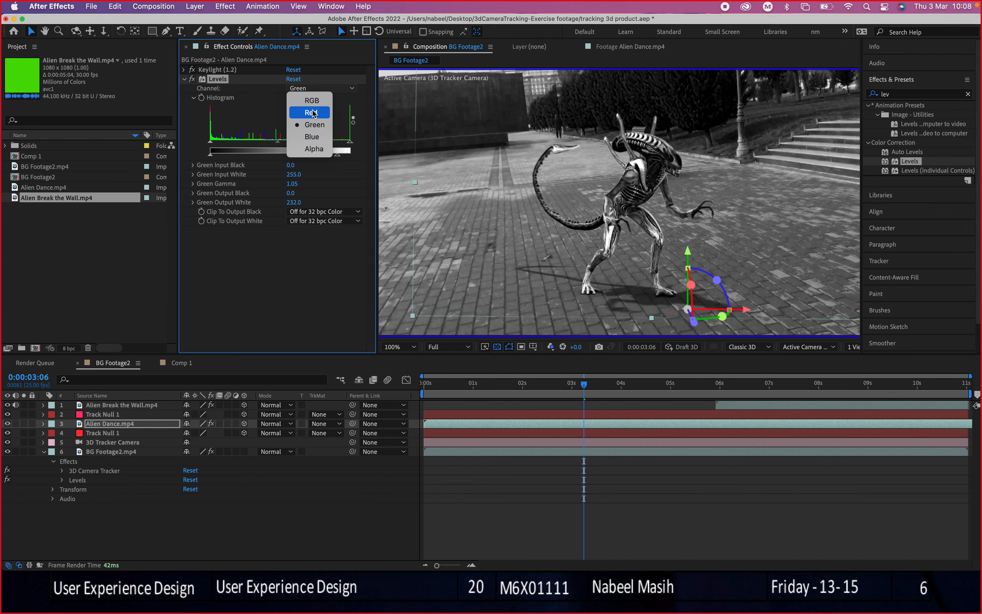
click(321, 139)
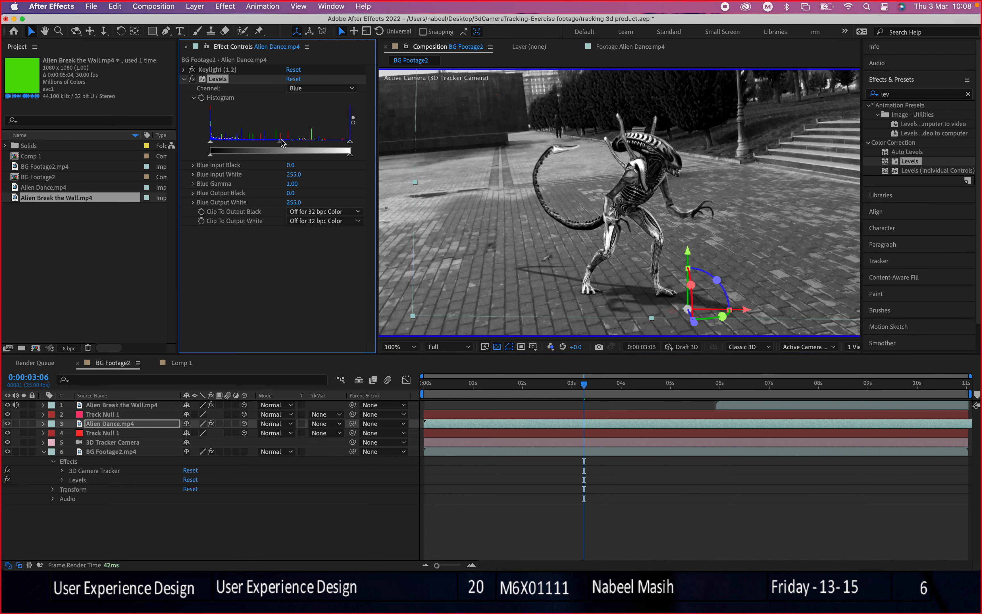
Set the dancing alien's blue gamma to 0.80 and blue output white to 253
drag(281, 144, 297, 146)
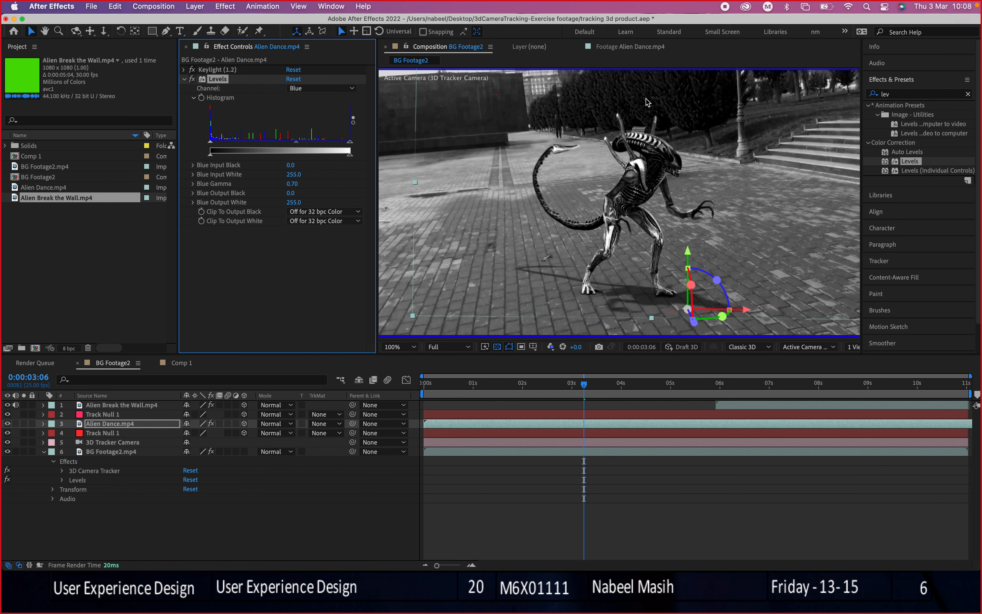
drag(297, 146, 300, 146)
drag(349, 159, 290, 146)
scroll(603, 199, down, 4)
scroll(602, 196, down, 2)
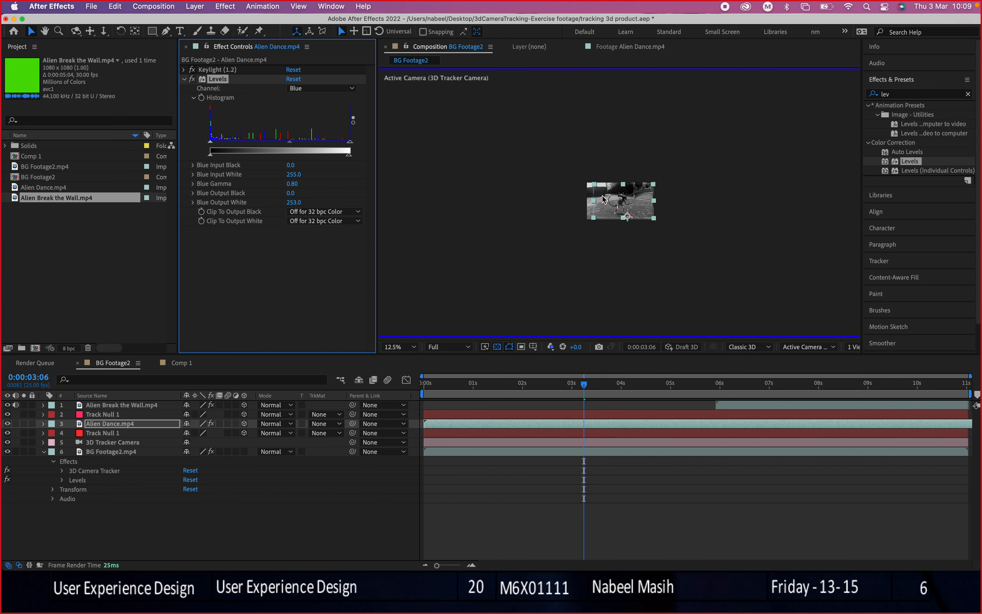
scroll(602, 197, up, 6)
scroll(601, 194, down, 2)
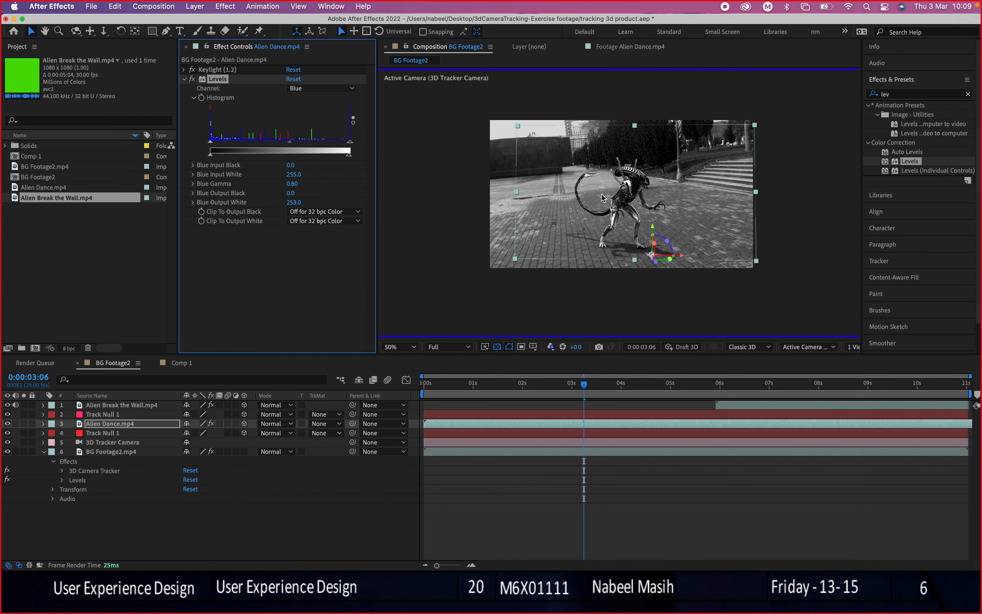
Toggle the Alien Dance.mp4 layer's Levels off and on to compare its blue channel with the background
click(194, 83)
click(193, 83)
click(193, 83)
scroll(647, 171, up, 2)
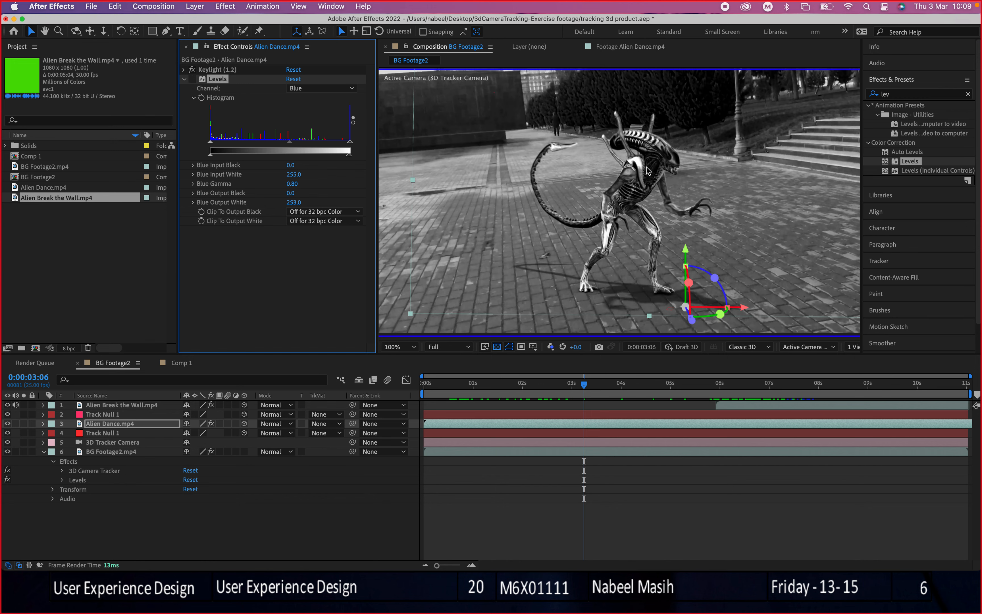
click(194, 82)
click(194, 83)
click(194, 83)
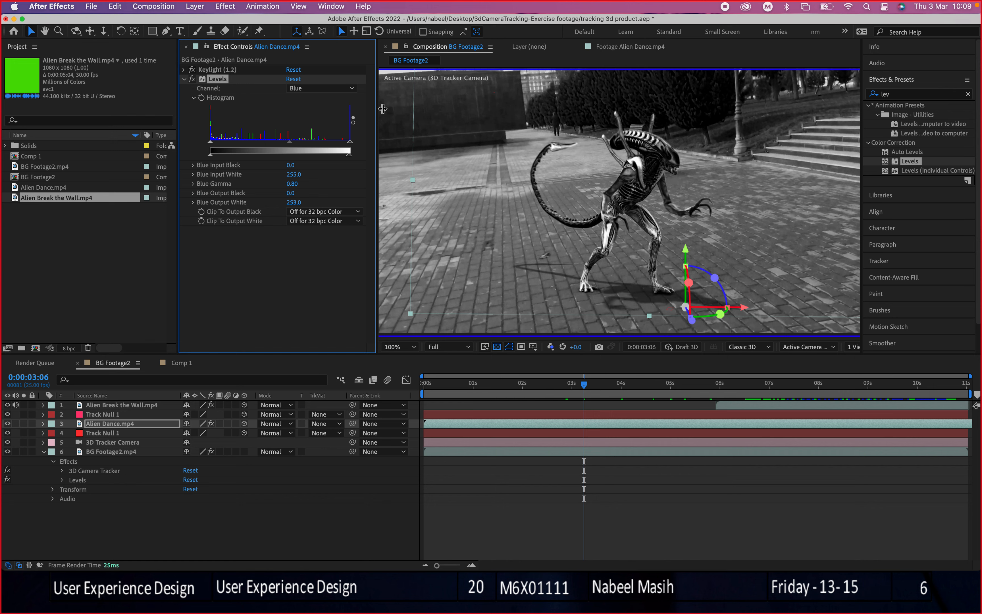
scroll(664, 197, down, 2)
scroll(663, 197, up, 2)
Return the composition view and the Alien Dance.mp4 layer's Levels channel to RGB
click(550, 347)
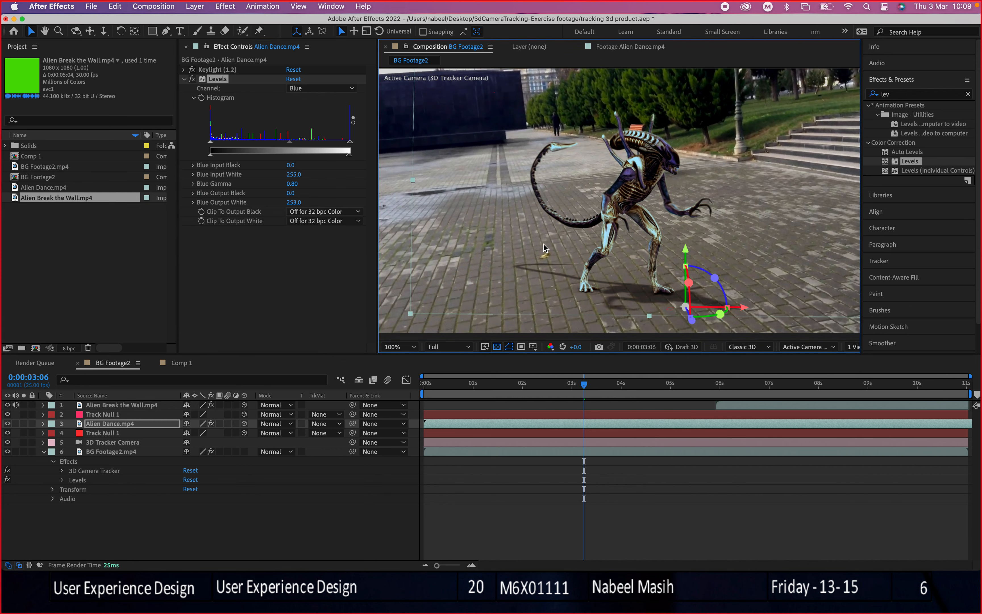
click(319, 89)
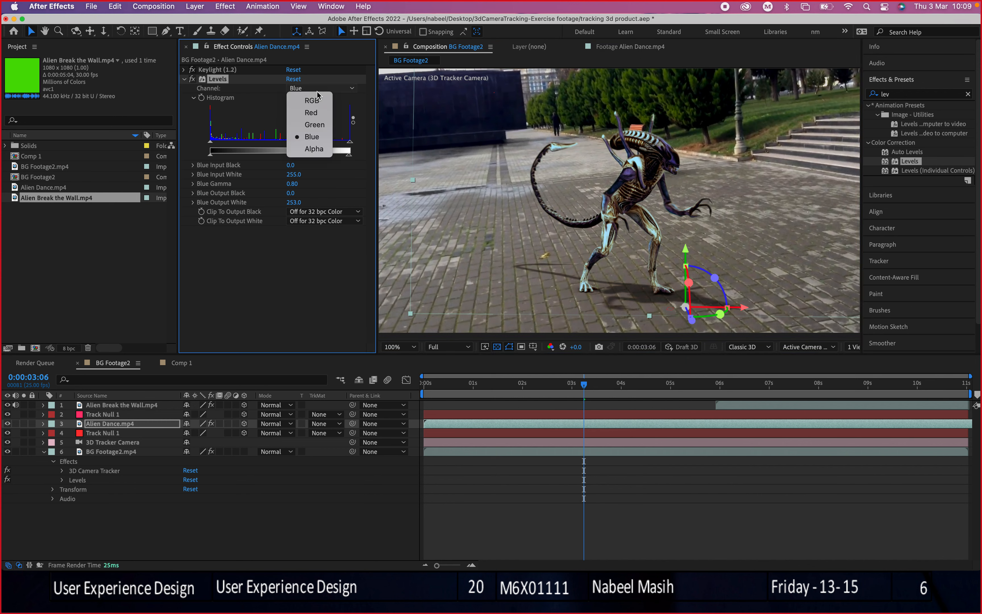
click(319, 102)
Examine the dancing alien's corrected colours up close on its tail, legs and head, and against the full scene
scroll(651, 174, down, 2)
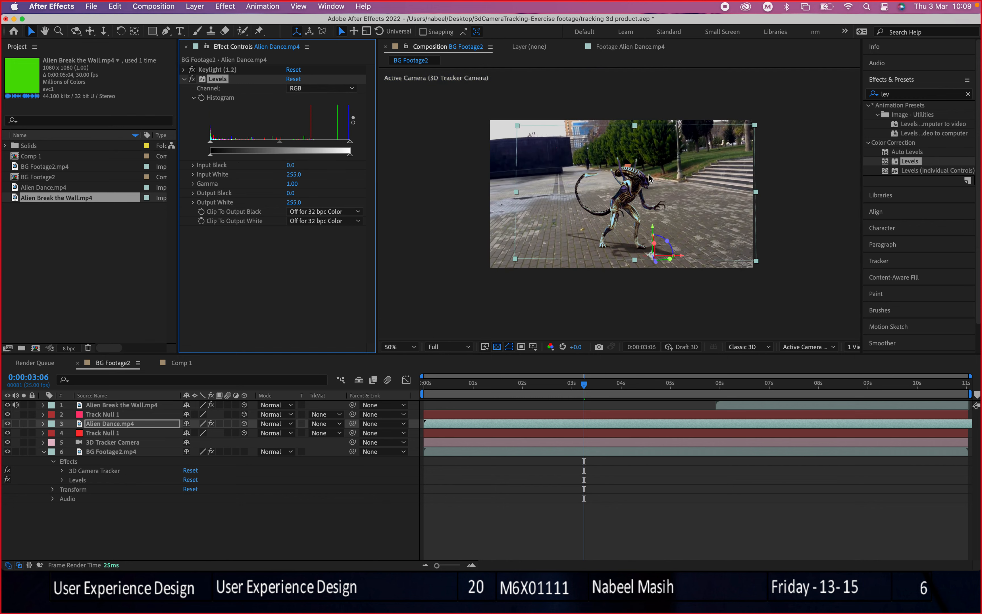
scroll(627, 202, up, 4)
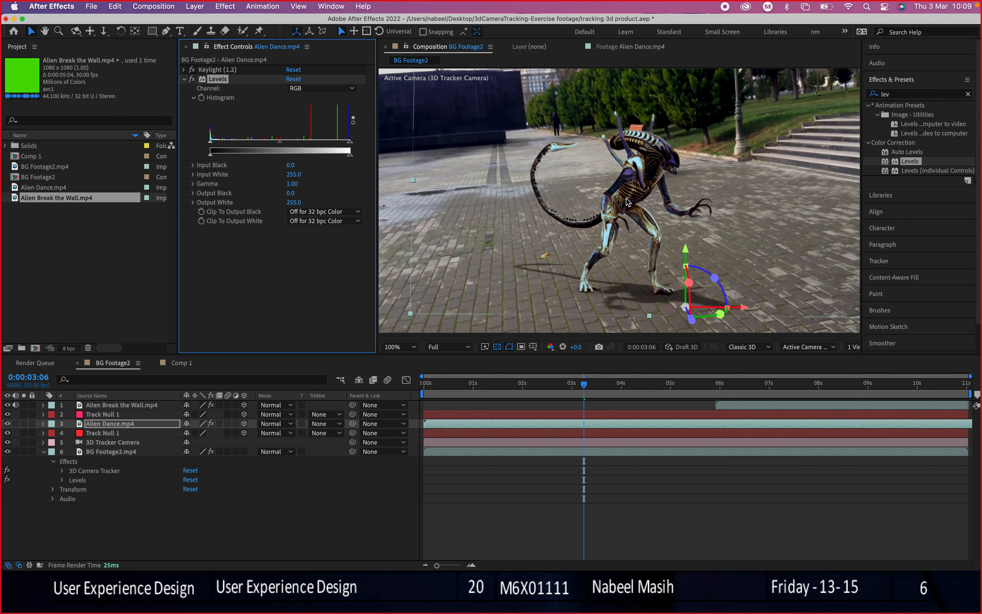
key(h)
scroll(751, 231, down, 1)
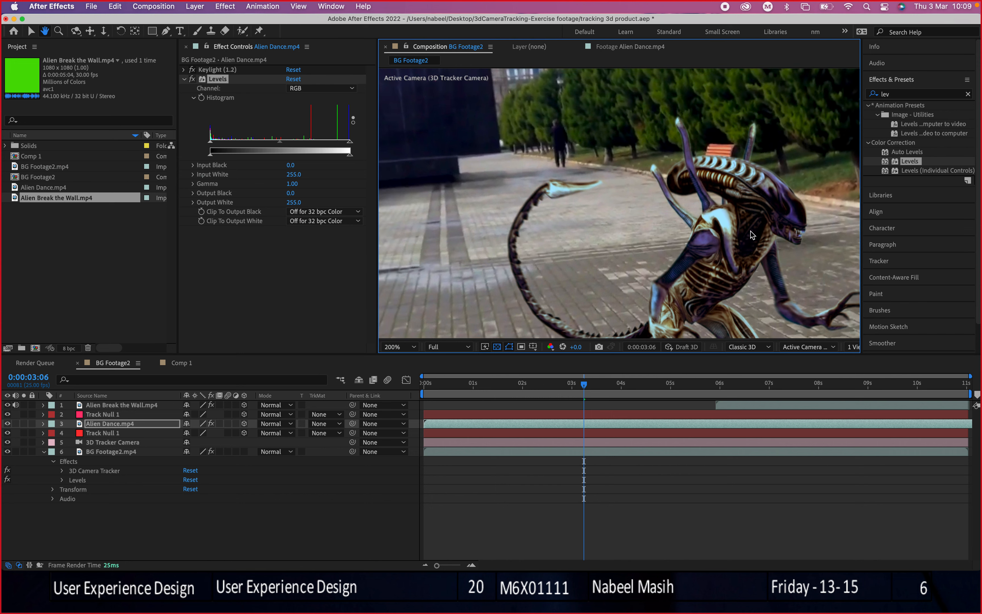
key(v)
scroll(743, 229, down, 1)
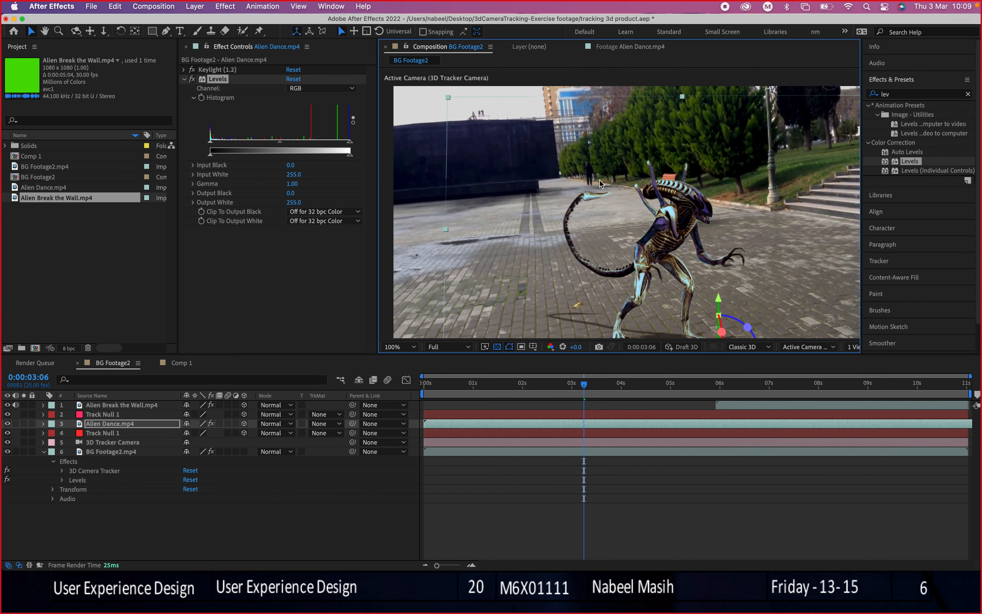
scroll(672, 189, up, 1)
scroll(775, 228, up, 1)
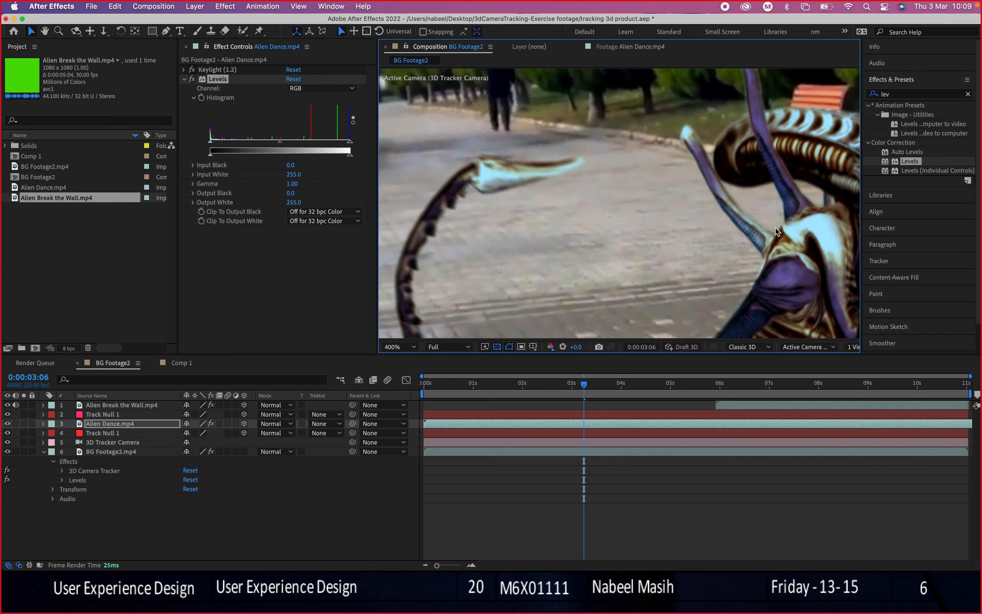
scroll(776, 228, down, 3)
scroll(728, 232, up, 2)
scroll(690, 251, up, 2)
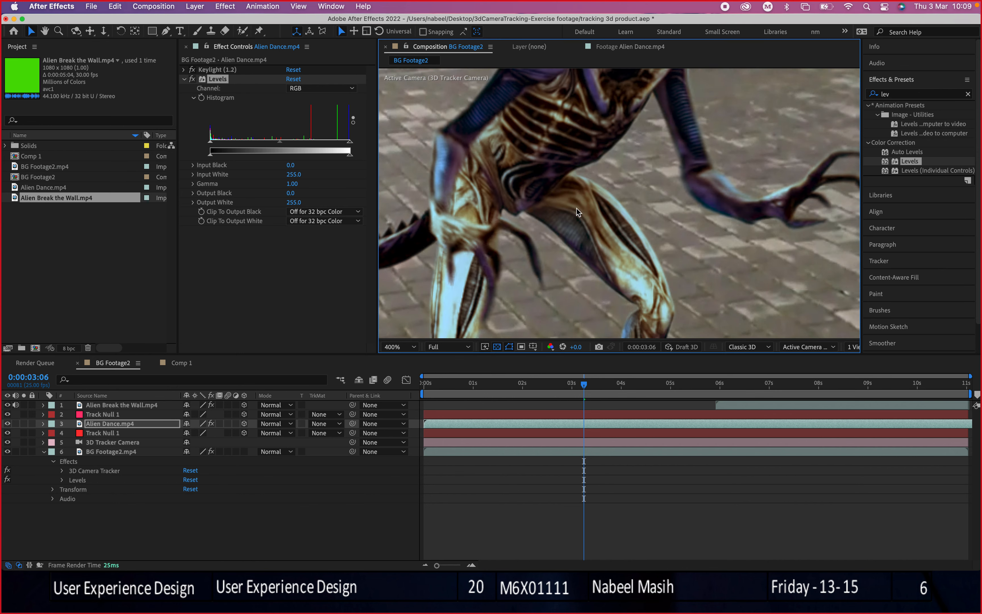
scroll(577, 208, up, 5)
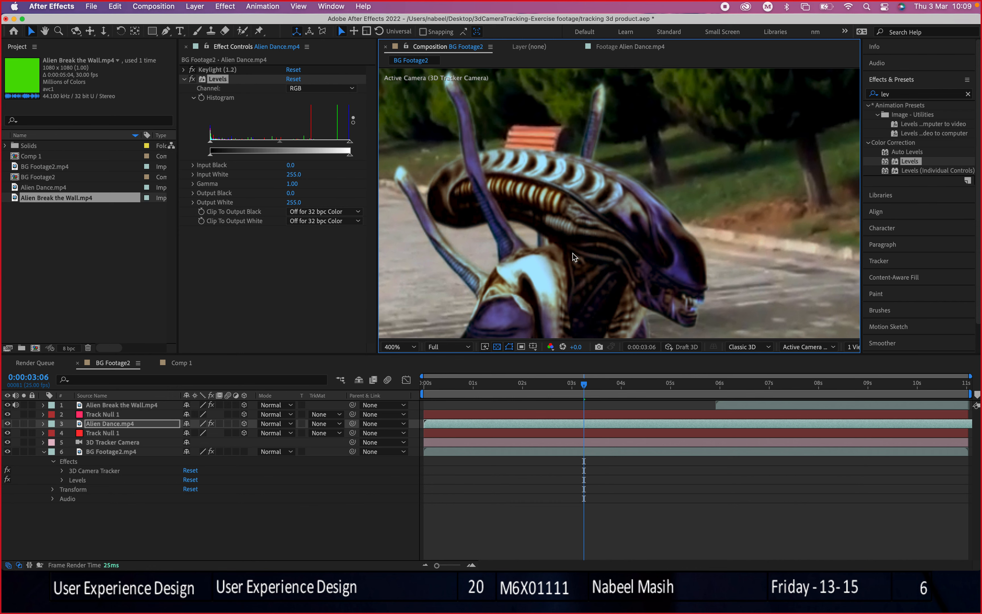
scroll(579, 255, down, 8)
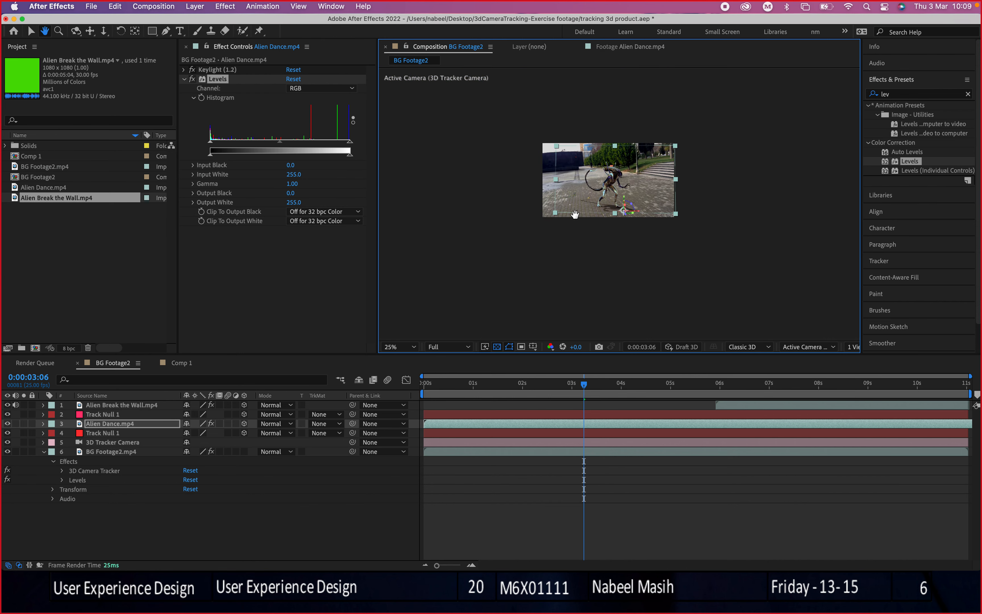
scroll(564, 280, up, 6)
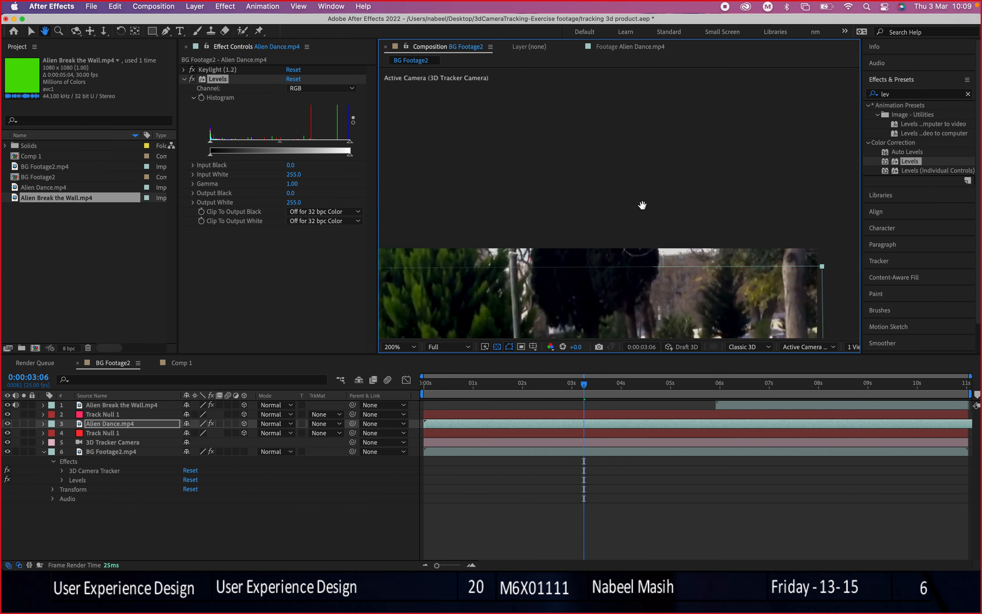
scroll(622, 185, down, 1)
drag(614, 204, 765, 131)
scroll(685, 182, down, 1)
scroll(685, 182, up, 1)
scroll(669, 182, down, 1)
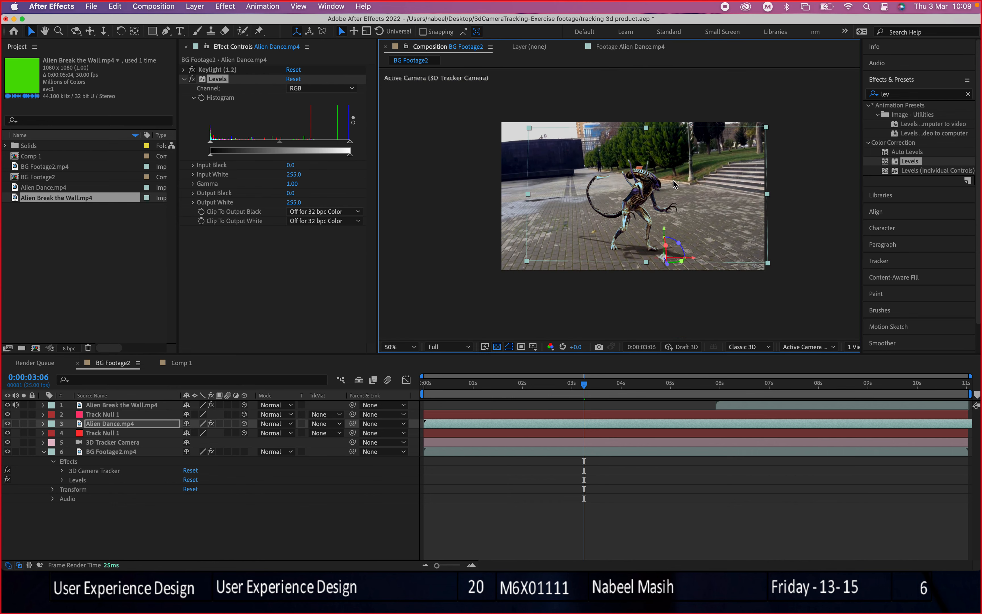
Preview the composition from the start and turn on the audio of the BG Footage2.mp4 and Alien Dance.mp4 layers
drag(505, 385, 423, 383)
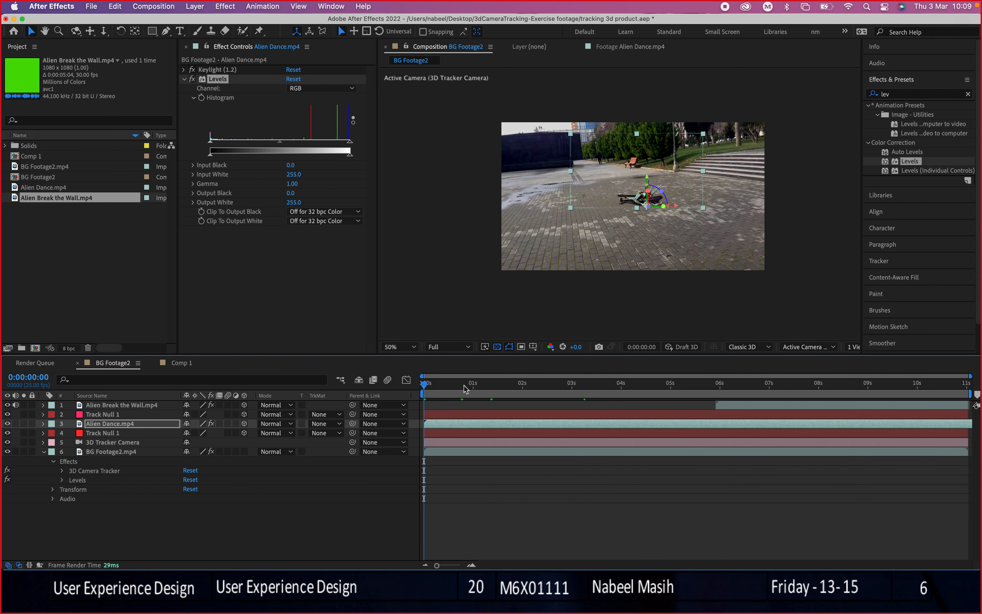
key(space)
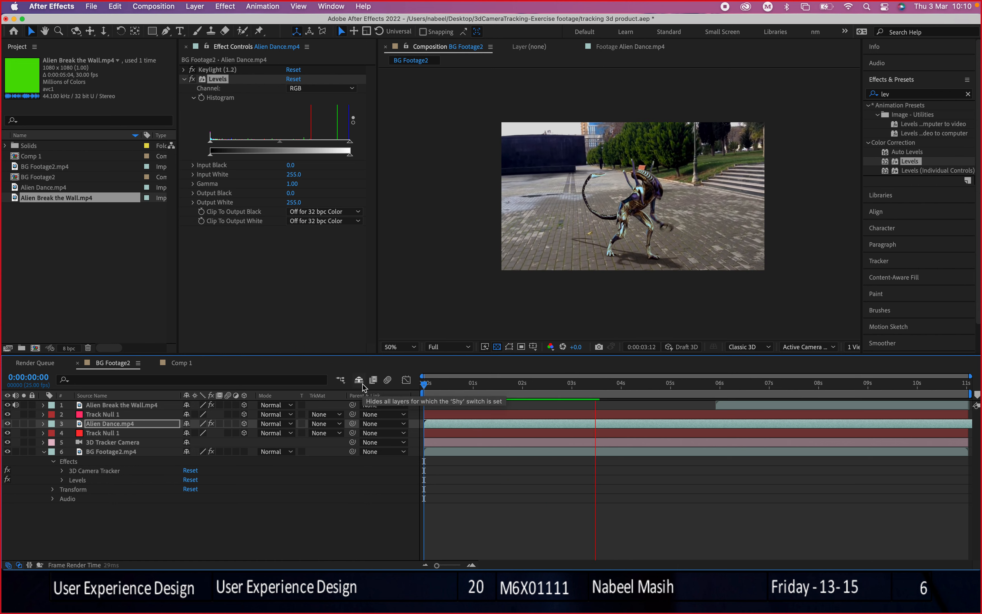
key(space)
click(15, 451)
click(15, 423)
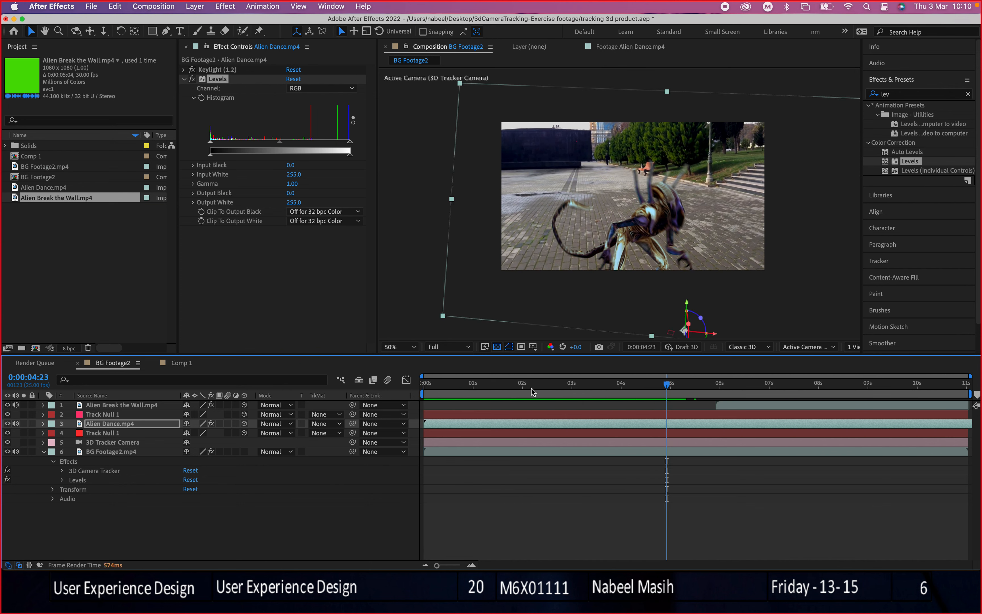
Play back the composition with sound and scrub to 0:00:07:21 to check the wall
key(space)
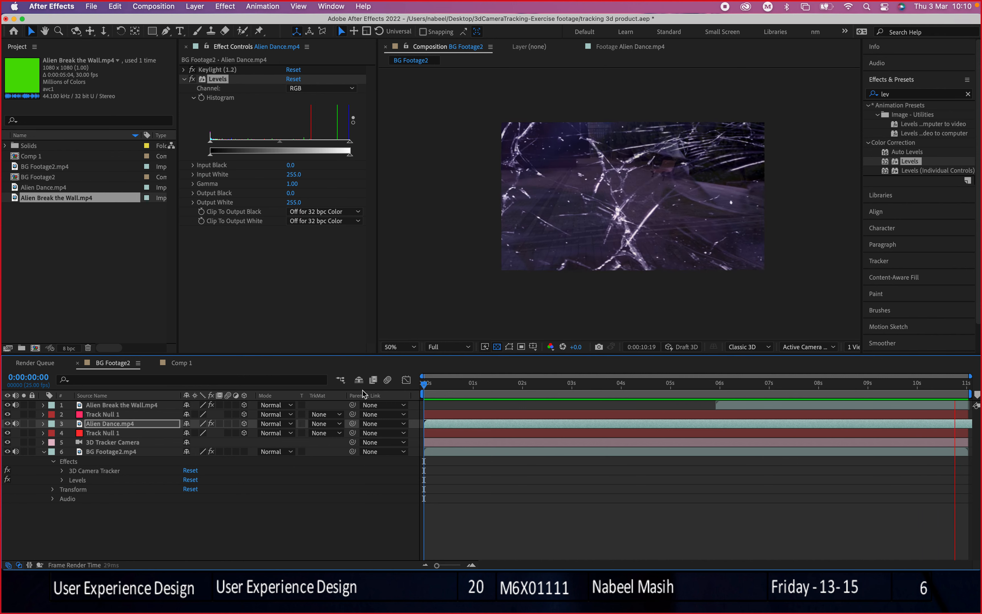
click(769, 385)
drag(769, 389, 811, 386)
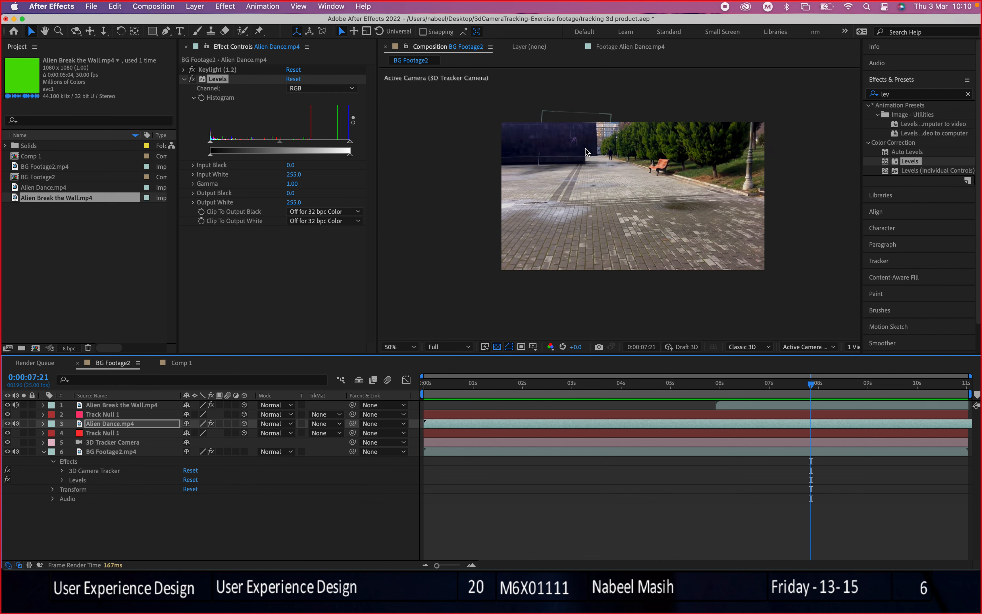
Set the Alien Break the Wall.mp4 layer's Scale keyframe at 0:00:05:23 to 593.9, 462.0, 5743.7% and play back the result
drag(818, 380, 793, 380)
click(731, 405)
click(726, 385)
mouse_move(725, 391)
mouse_down()
mouse_move(713, 391)
mouse_move(726, 391)
mouse_up()
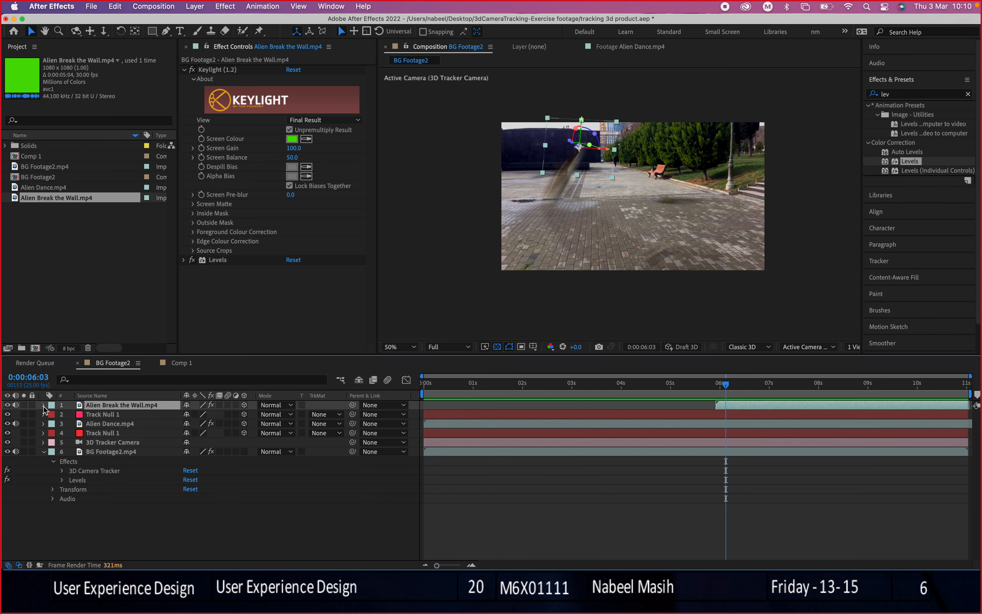
click(44, 405)
click(53, 424)
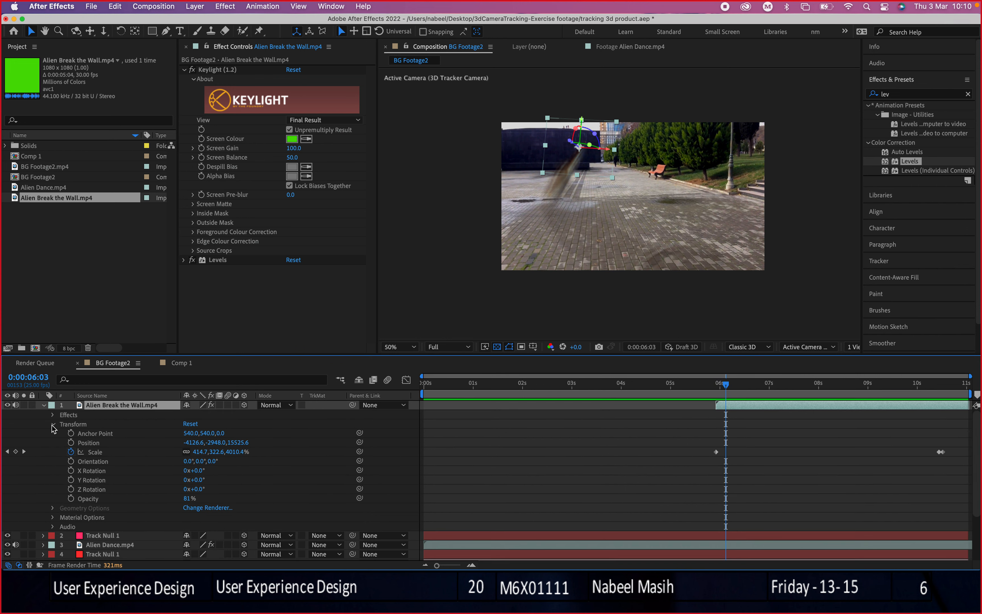
drag(720, 383, 717, 390)
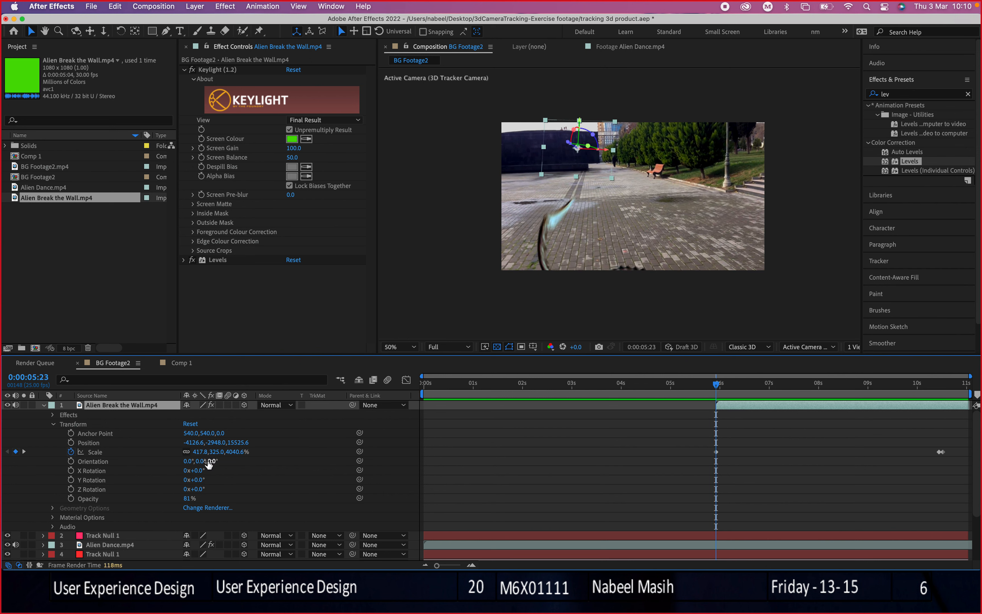
drag(214, 452, 289, 452)
key(space)
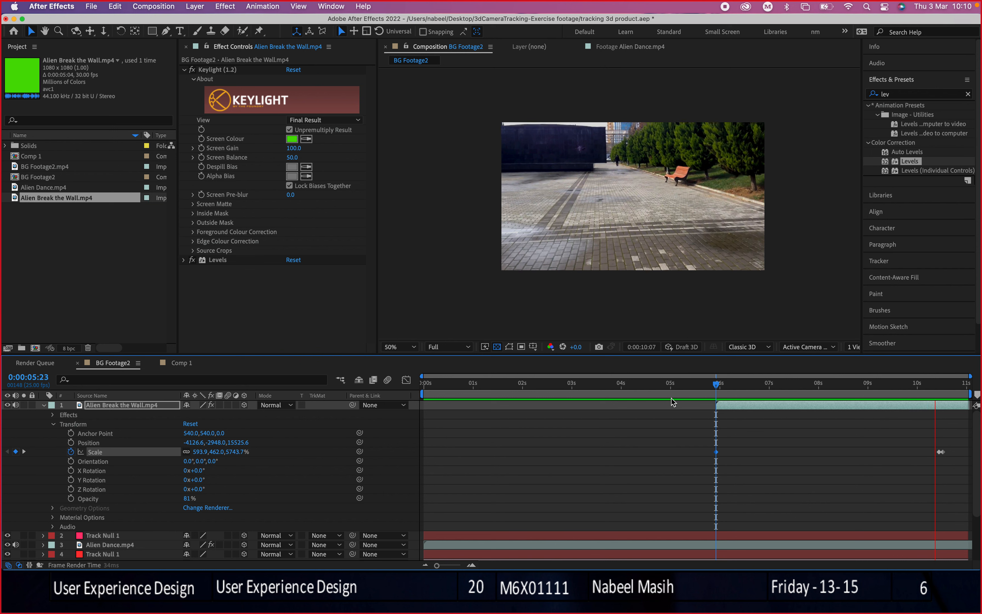
Collapse the Alien Break the Wall.mp4 layer, return to the composition's start and add an adjustment layer above all the others
drag(470, 384, 214, 383)
click(44, 405)
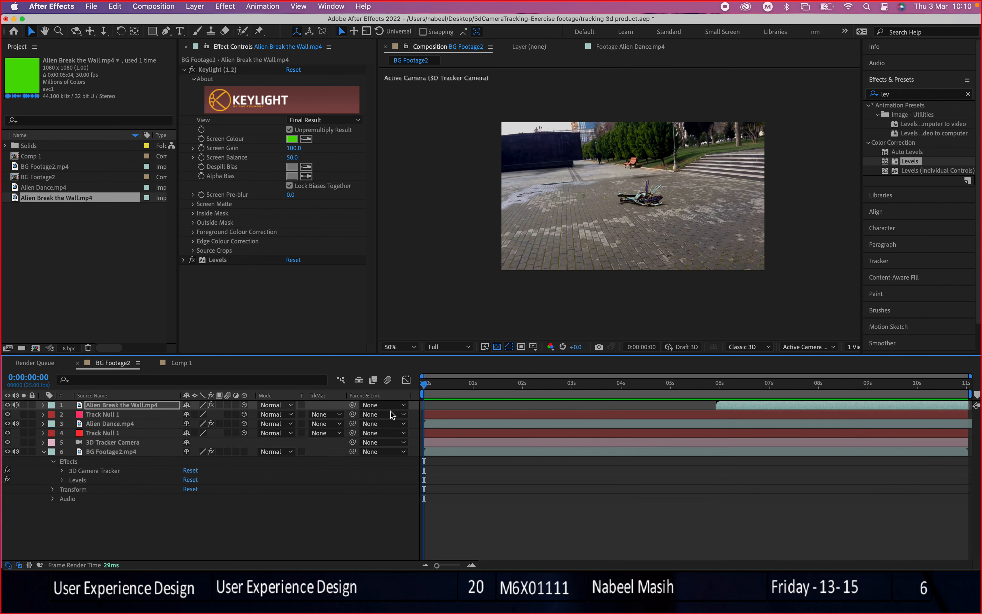
drag(498, 383, 404, 382)
click(196, 6)
mouse_move(280, 23)
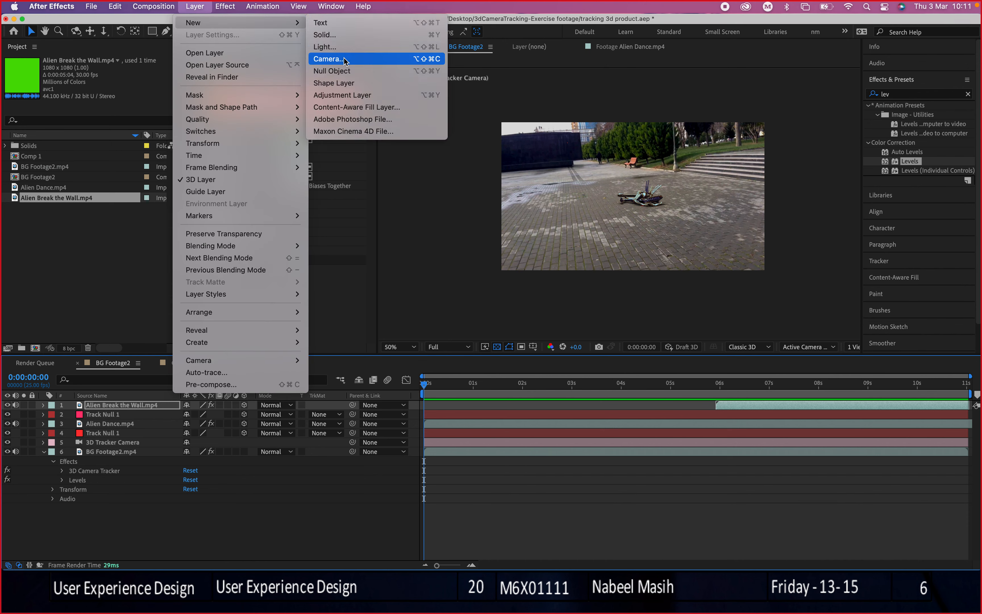
click(347, 94)
drag(438, 388, 382, 386)
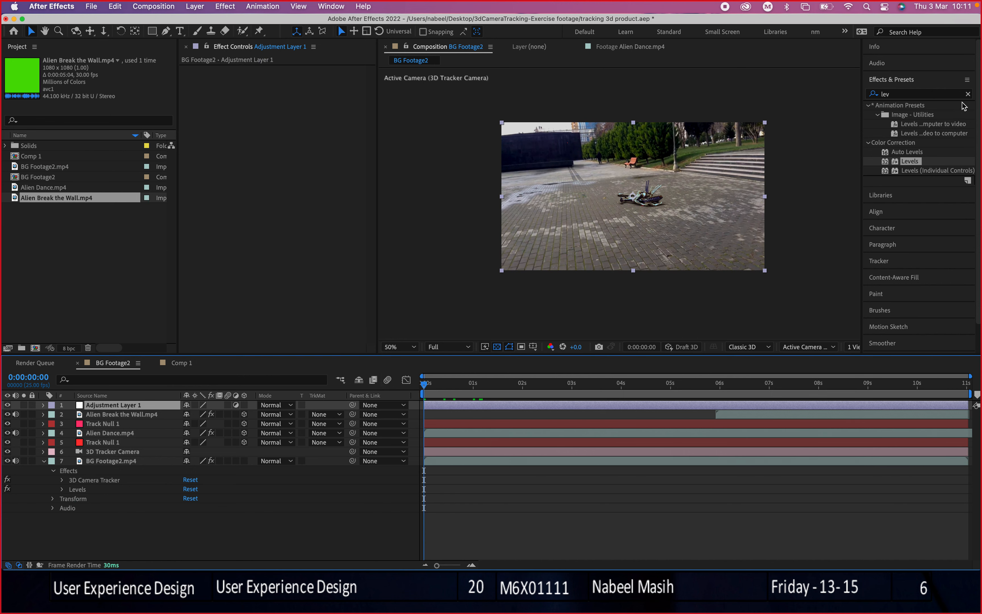
Search the effects for "colo" and look through the Color Correction effects
click(967, 94)
click(931, 94)
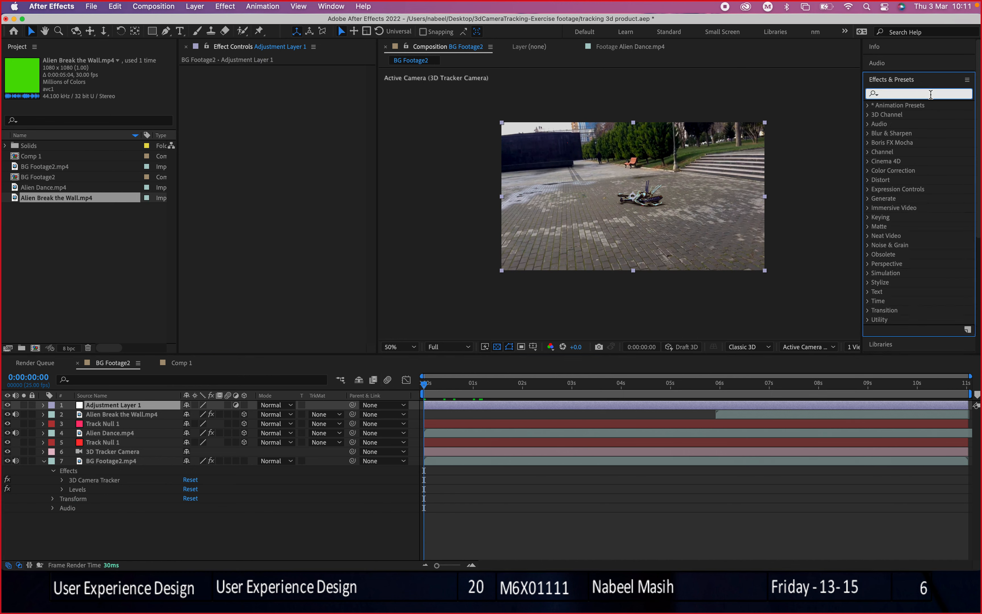
text(colo)
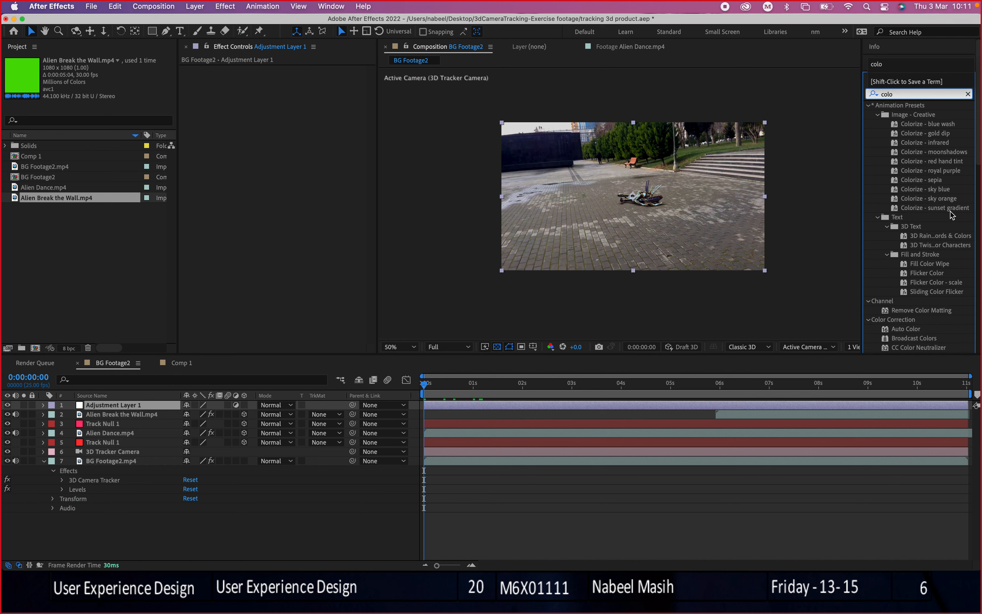
scroll(941, 235, down, 2)
scroll(942, 234, down, 1)
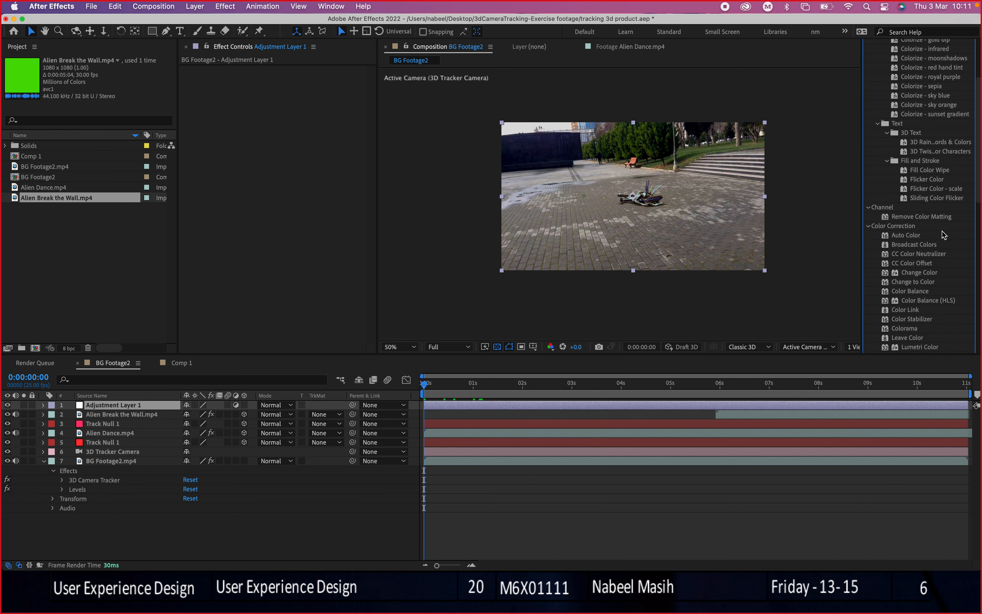
scroll(950, 279, down, 5)
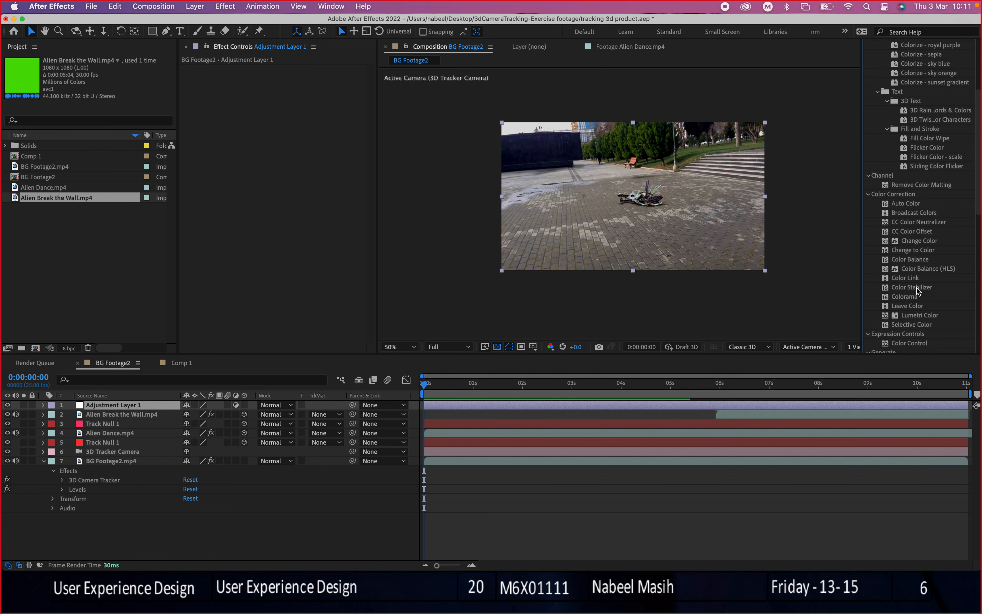
Replace the effects search with "gra" and look through the matching effects
scroll(912, 263, up, 8)
click(915, 94)
double_click(915, 94)
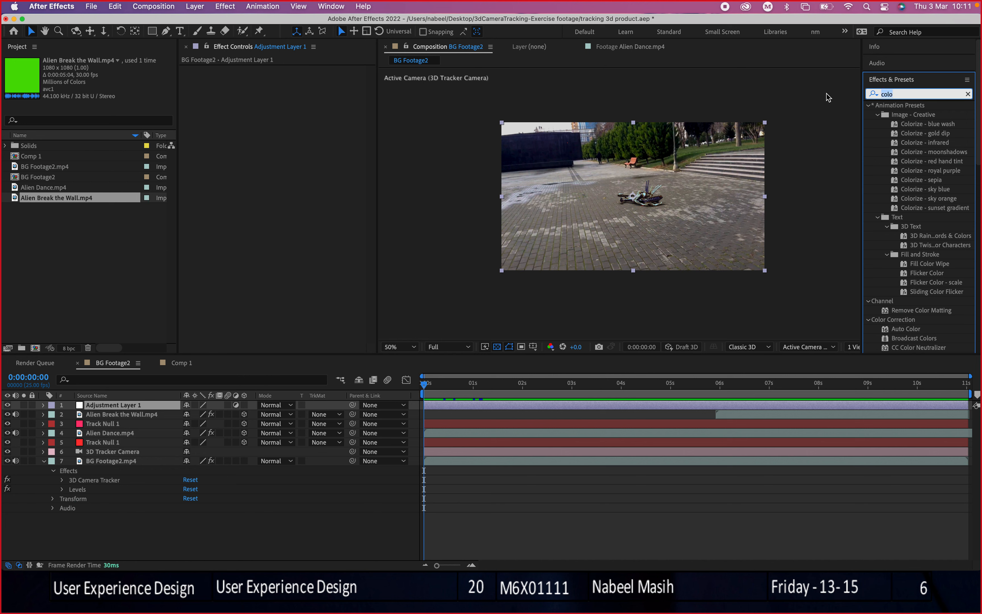
key(BackSpace)
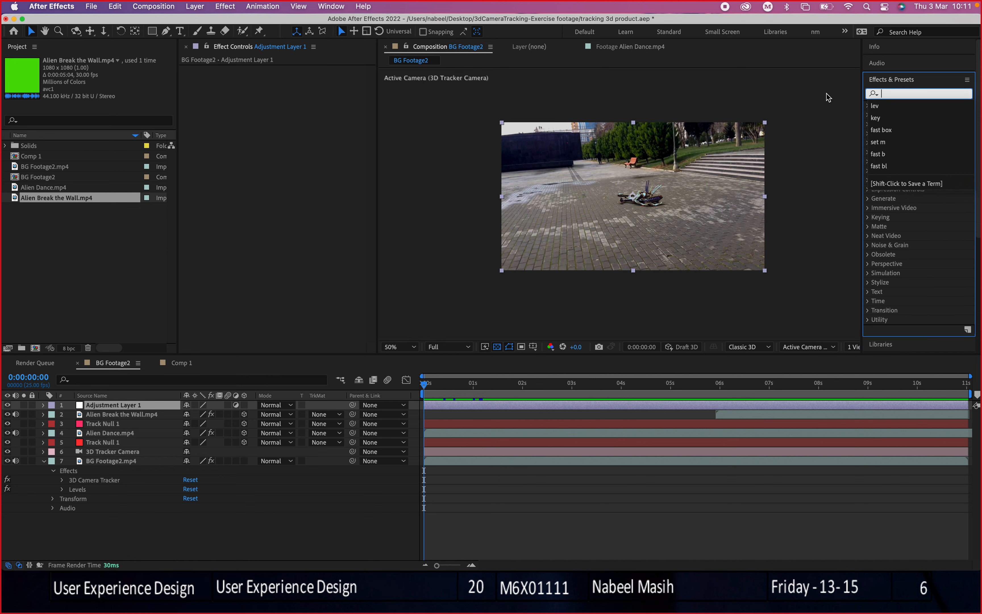
text(gra)
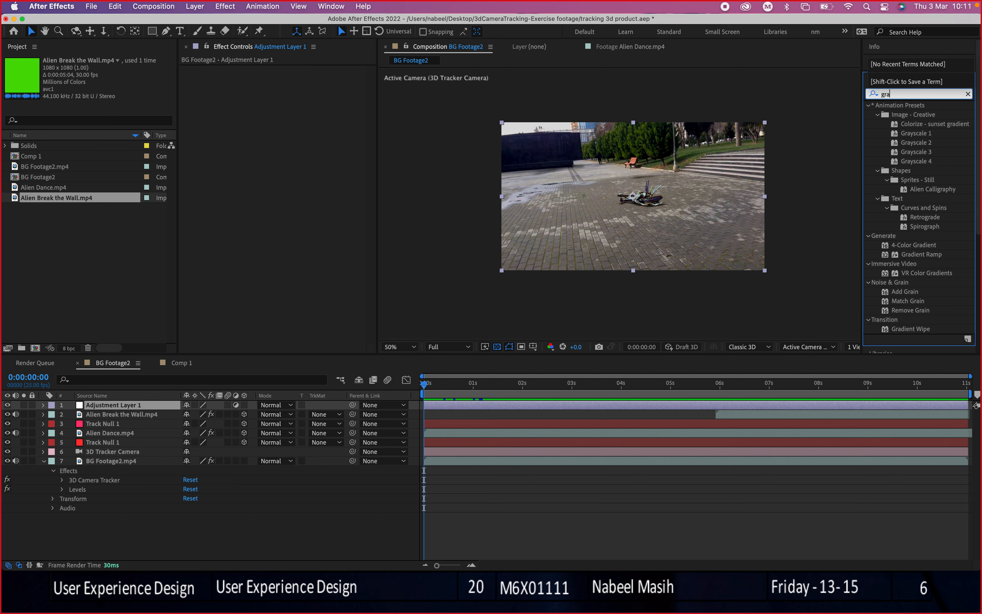
scroll(912, 266, down, 2)
scroll(912, 266, up, 2)
Search the effects for "colo" again and locate the Color Correction group
double_click(894, 93)
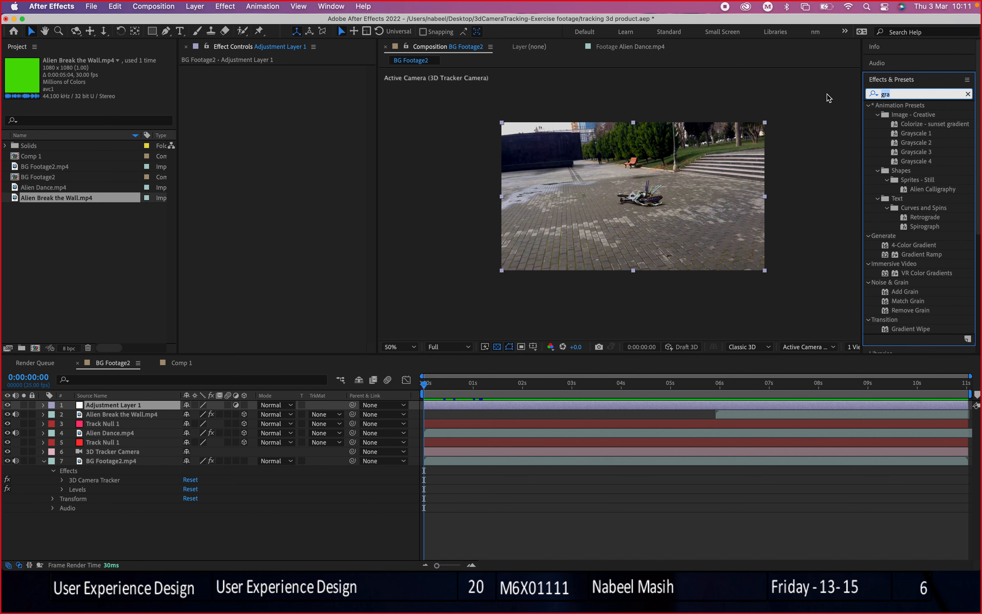
key(BackSpace)
text(colo)
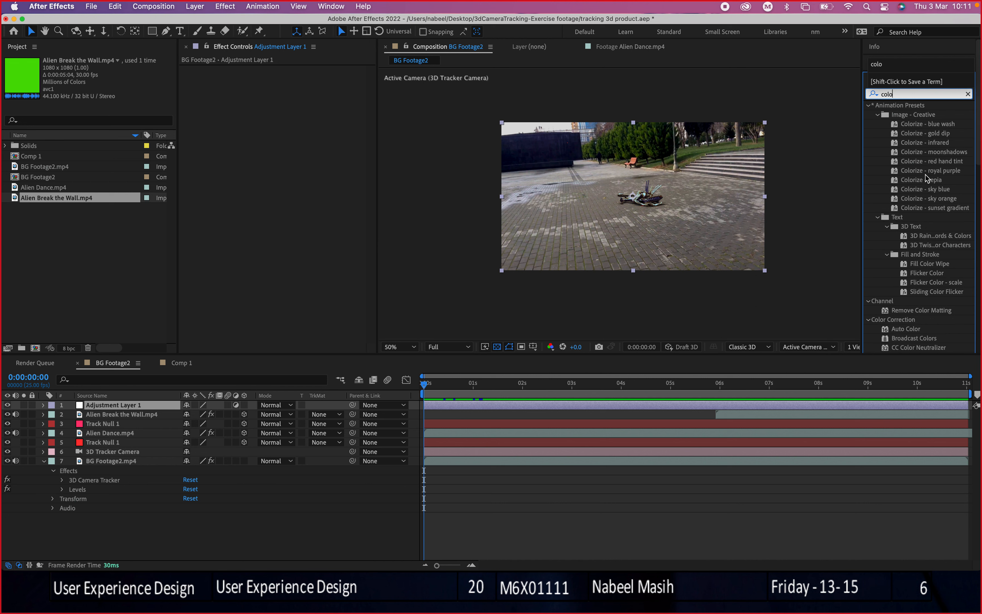
key(Return)
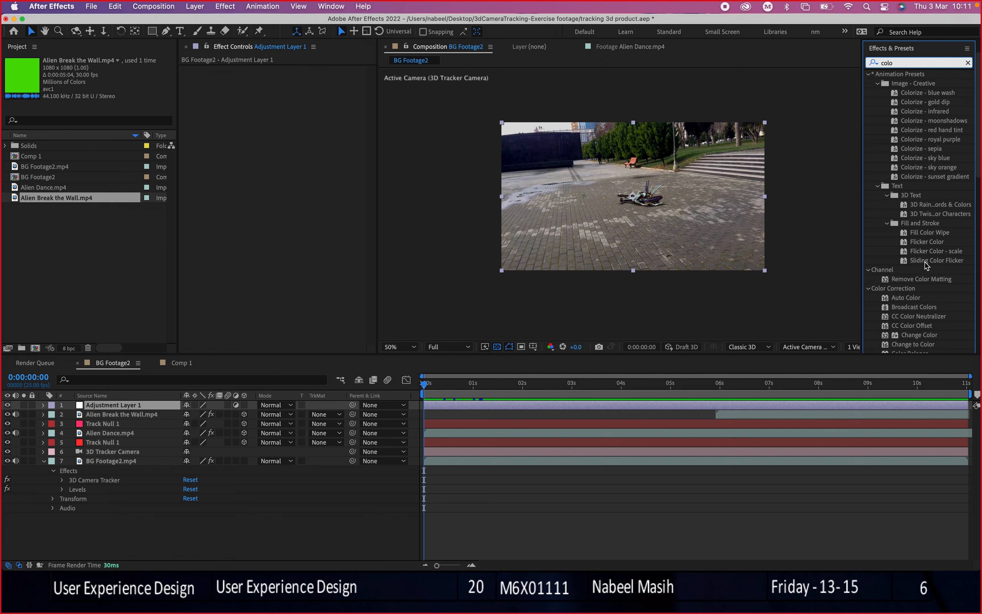
scroll(924, 268, down, 2)
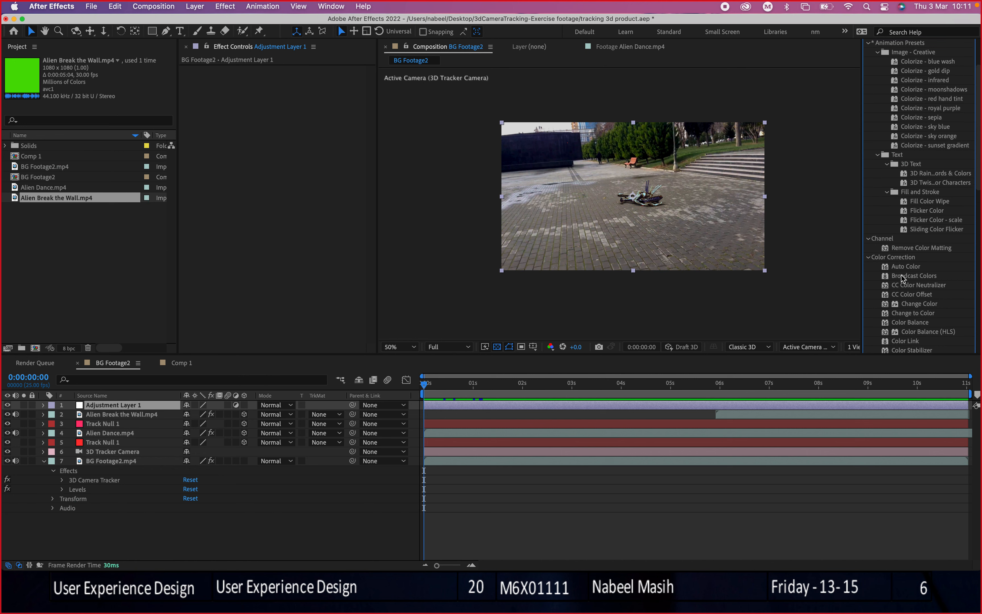
scroll(922, 277, down, 6)
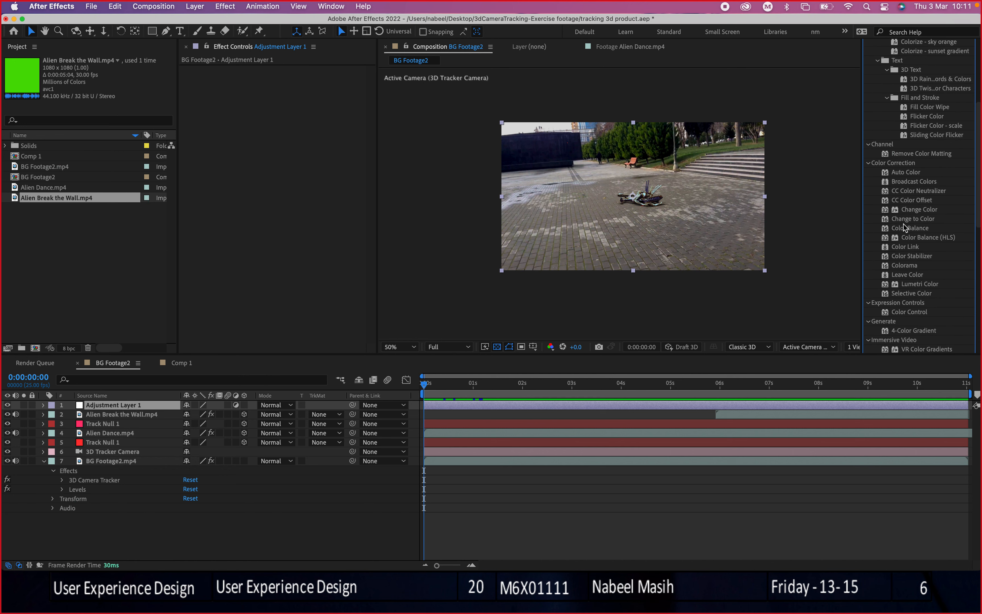
Try the Change to Color effect on the adjustment layer with different hue and lightness tolerances, and remove it
drag(904, 221, 690, 215)
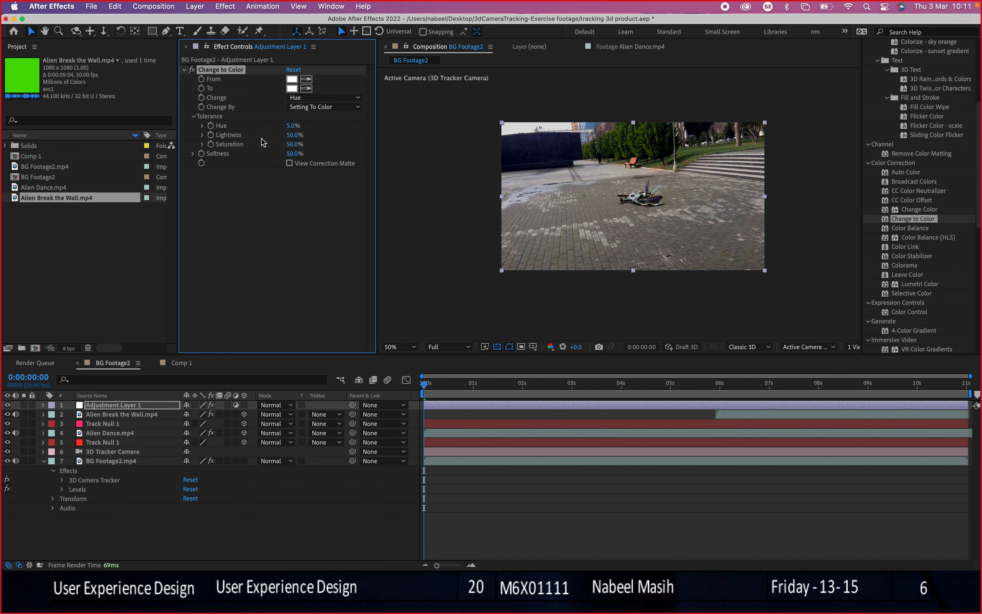
drag(292, 126, 209, 125)
drag(293, 135, 264, 143)
key(Delete)
Apply Color Balance to the adjustment layer with red, green and blue shadows -41, -6, 25 and midtones -6, -22, 2
drag(909, 228, 287, 126)
scroll(649, 75, up, 1)
scroll(649, 76, down, 1)
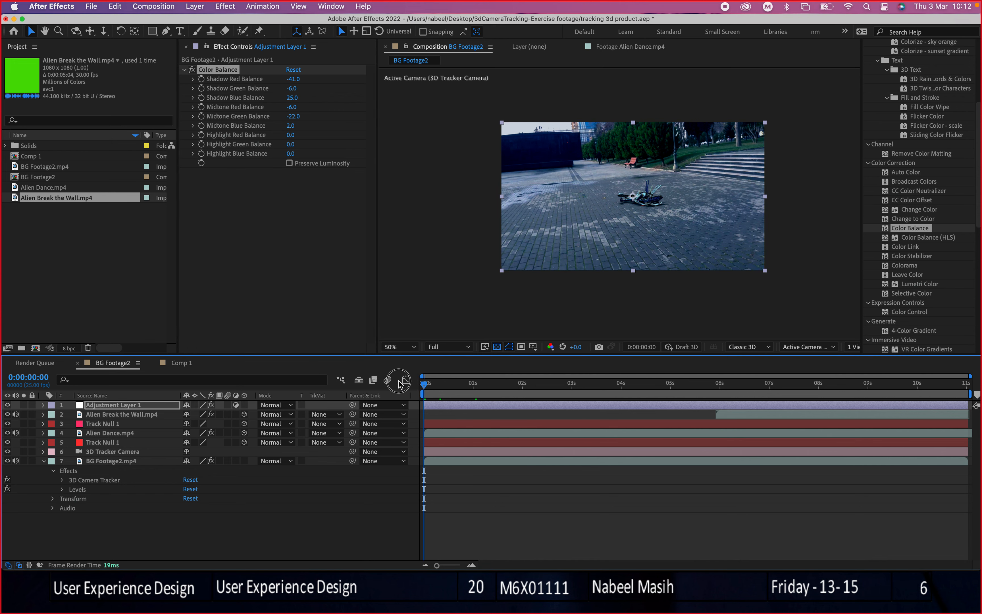
Preview the colour-graded composition from the start and go to 0:00:05:09 to check the alien against the background
scroll(638, 214, up, 2)
key(space)
scroll(644, 219, down, 2)
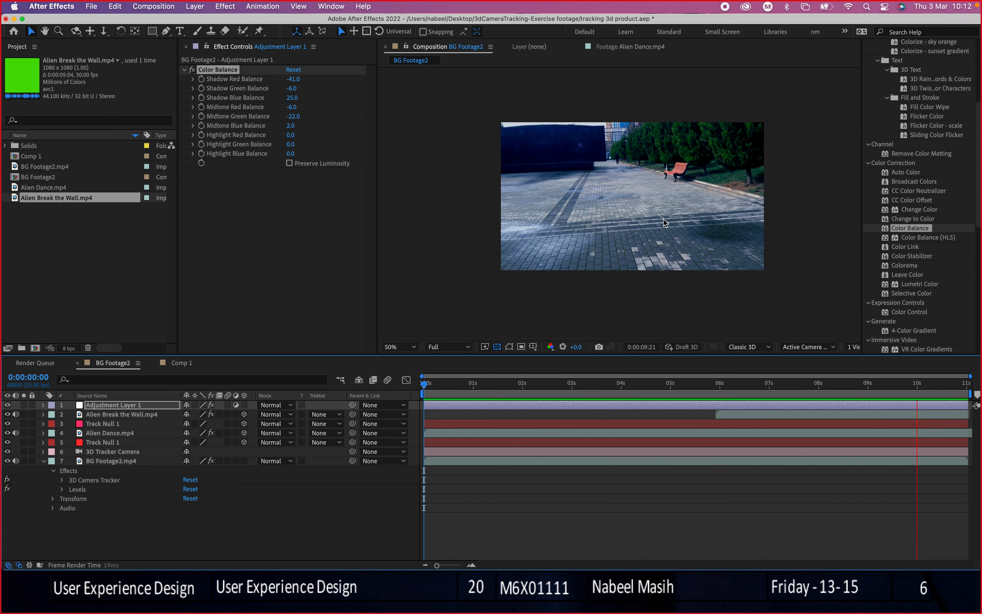
key(space)
key(space)
click(689, 385)
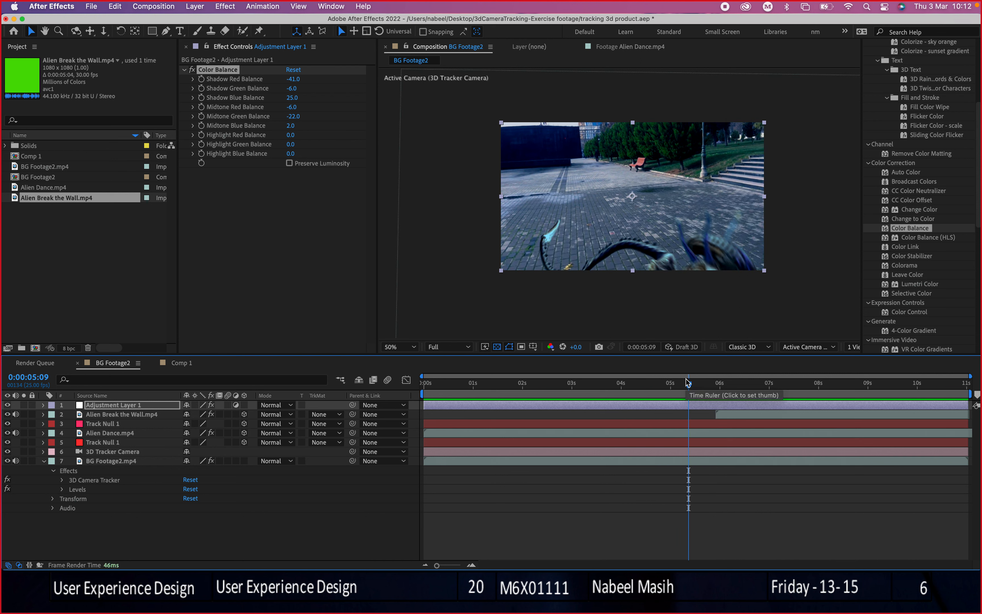